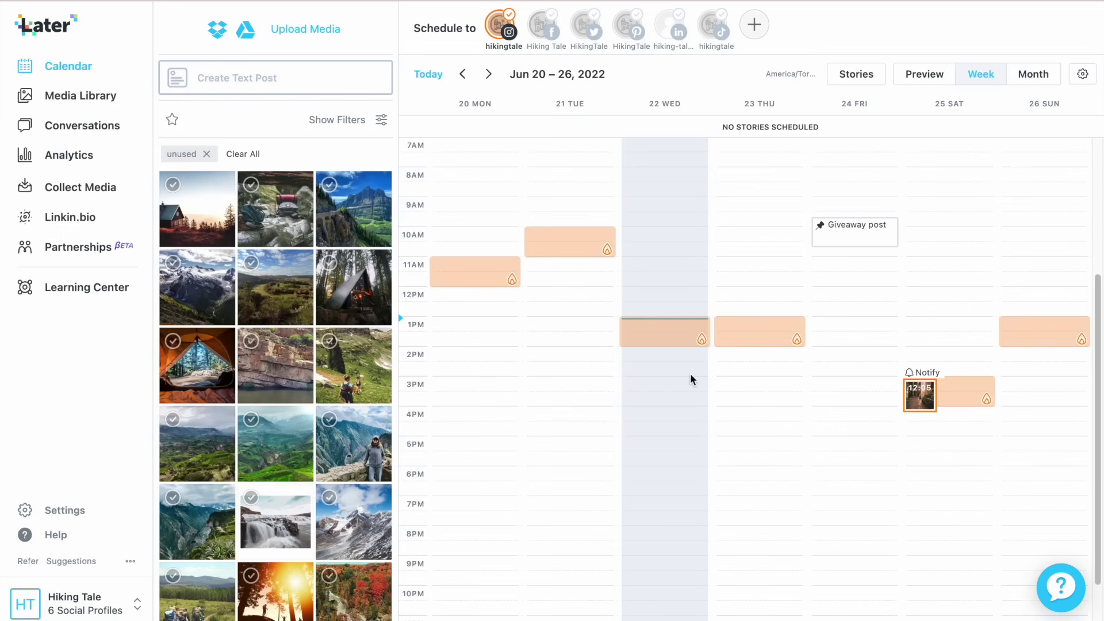
# Step: Open the Media Library and briefly preview the cabin photo
pyautogui.click(63, 99)
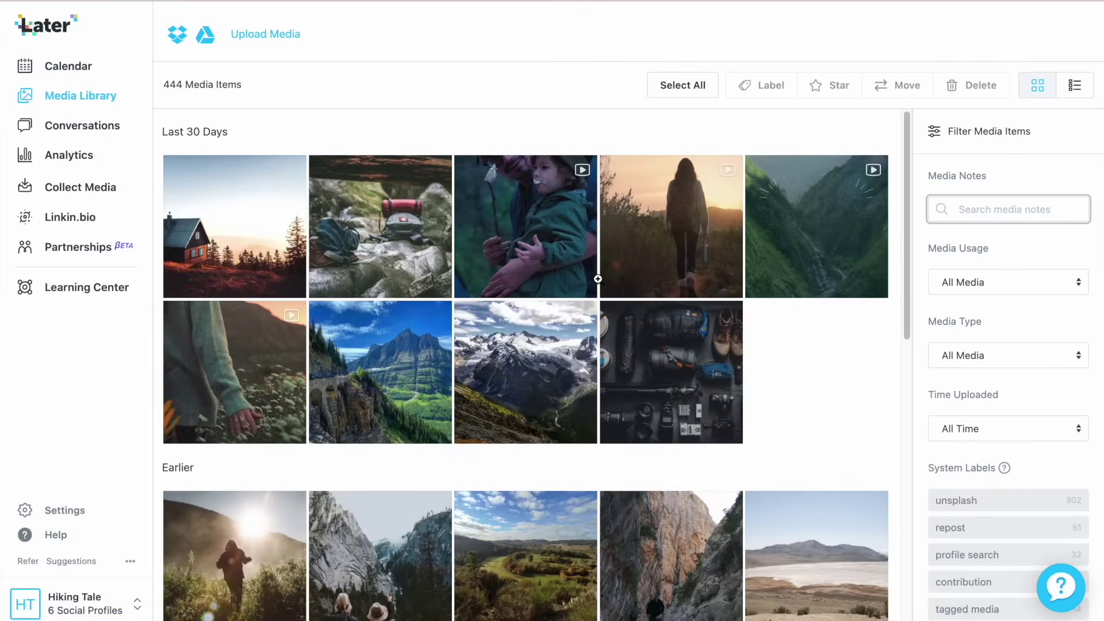
pyautogui.moveTo(652, 356)
pyautogui.click(275, 185)
pyautogui.click(775, 78)
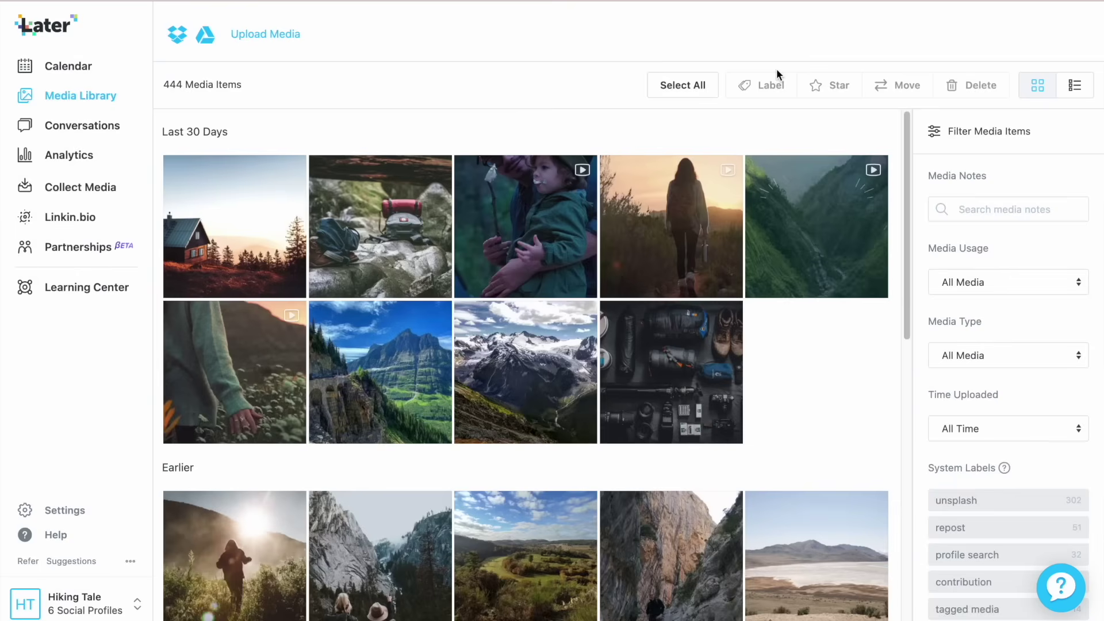
# Step: Label the cabin and camping-gear photos Demo
pyautogui.click(180, 170)
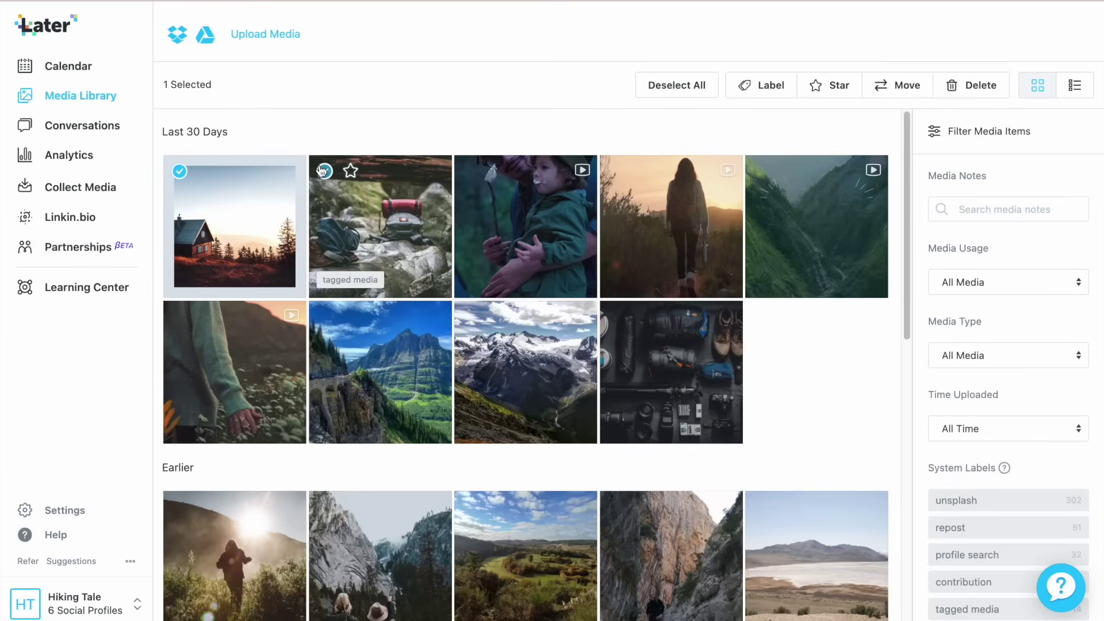
pyautogui.click(325, 171)
pyautogui.click(755, 94)
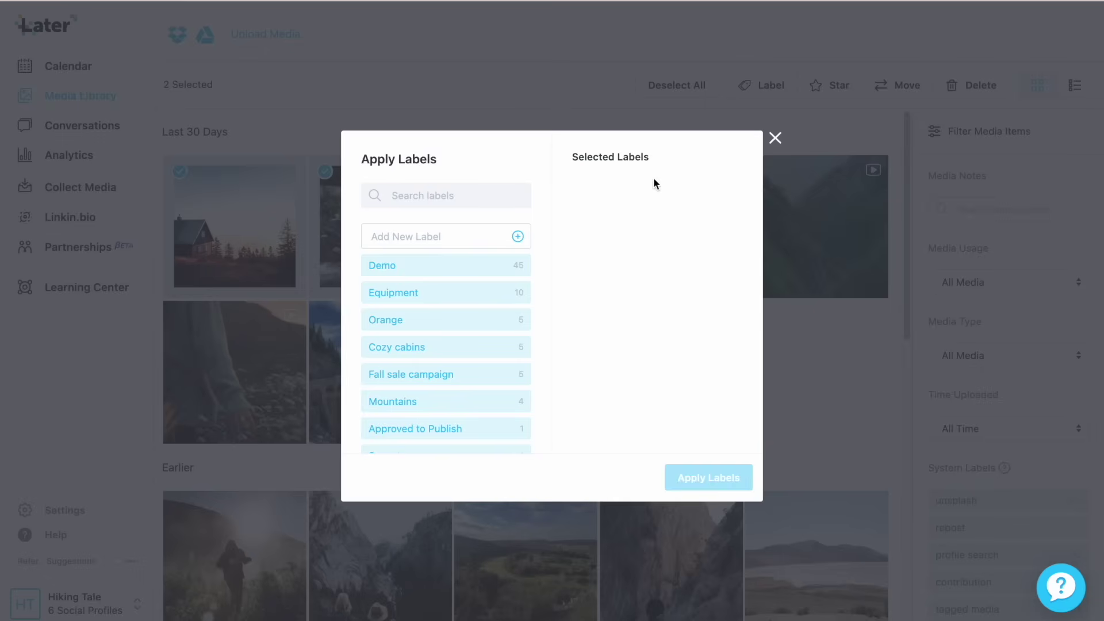
pyautogui.click(425, 271)
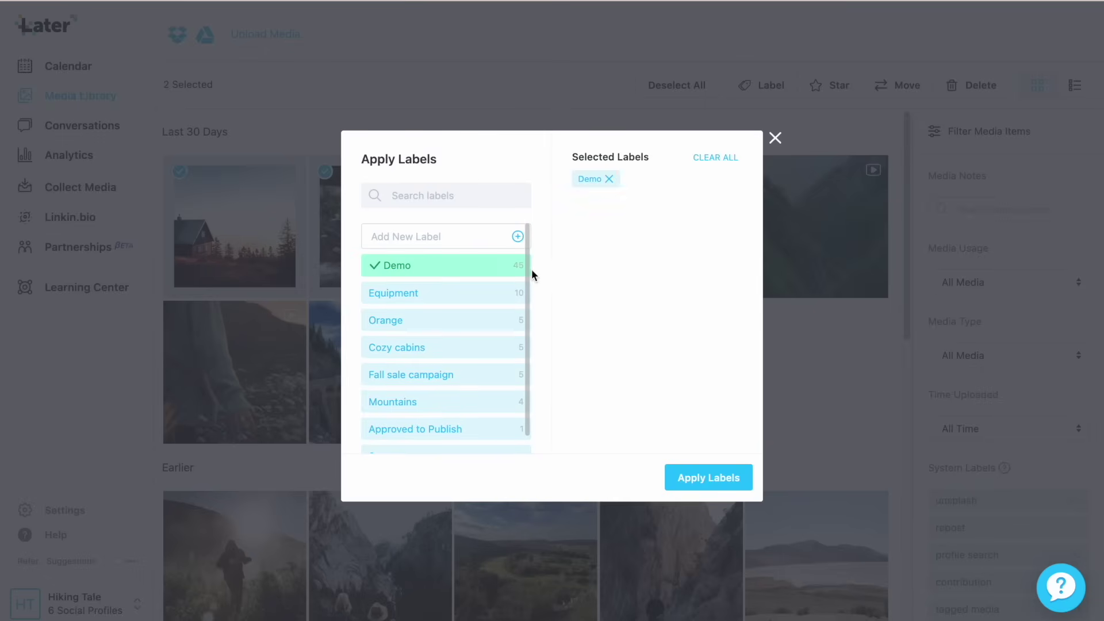
pyautogui.click(708, 476)
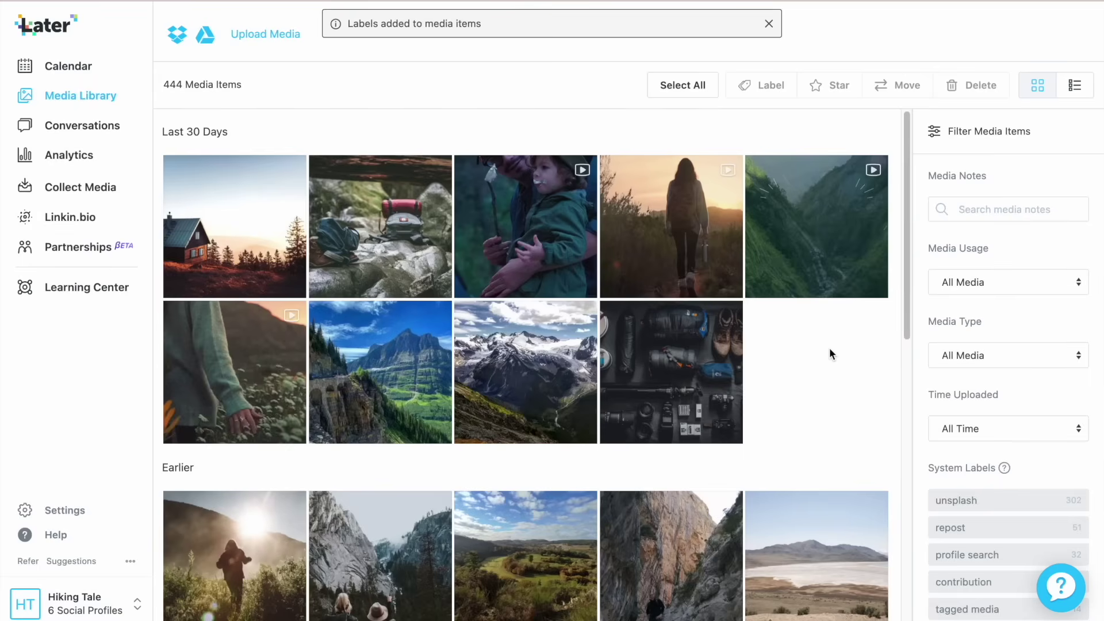
# Step: Label the camera-gear and snowy-mountain photos Approved to Publish
pyautogui.click(616, 317)
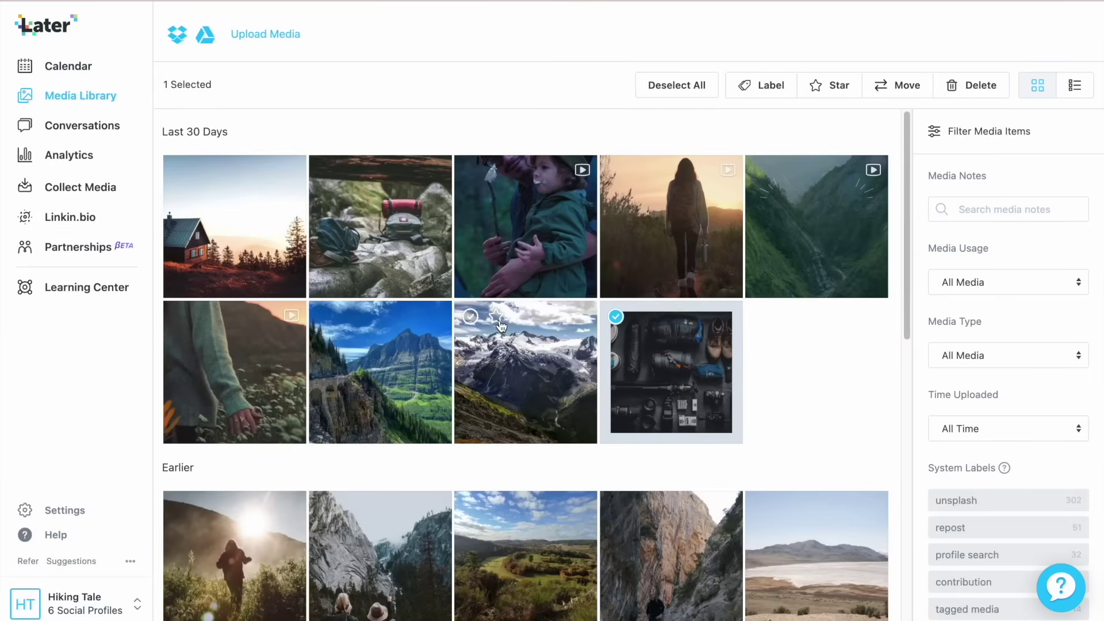
pyautogui.click(470, 316)
pyautogui.click(770, 83)
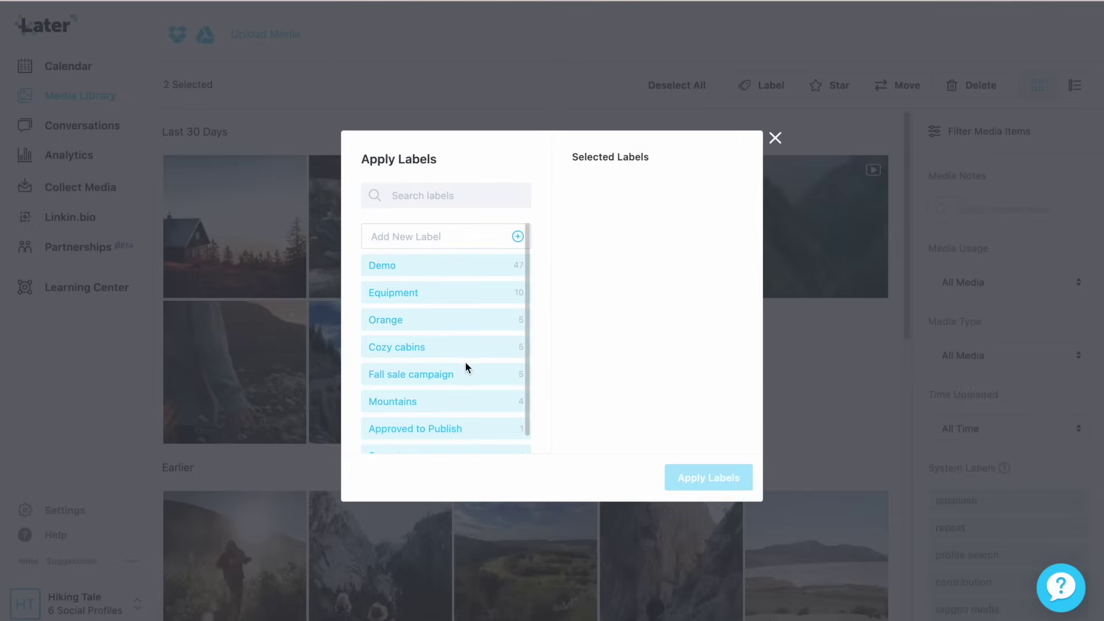
pyautogui.scroll(-1, 466, 365)
pyautogui.click(473, 411)
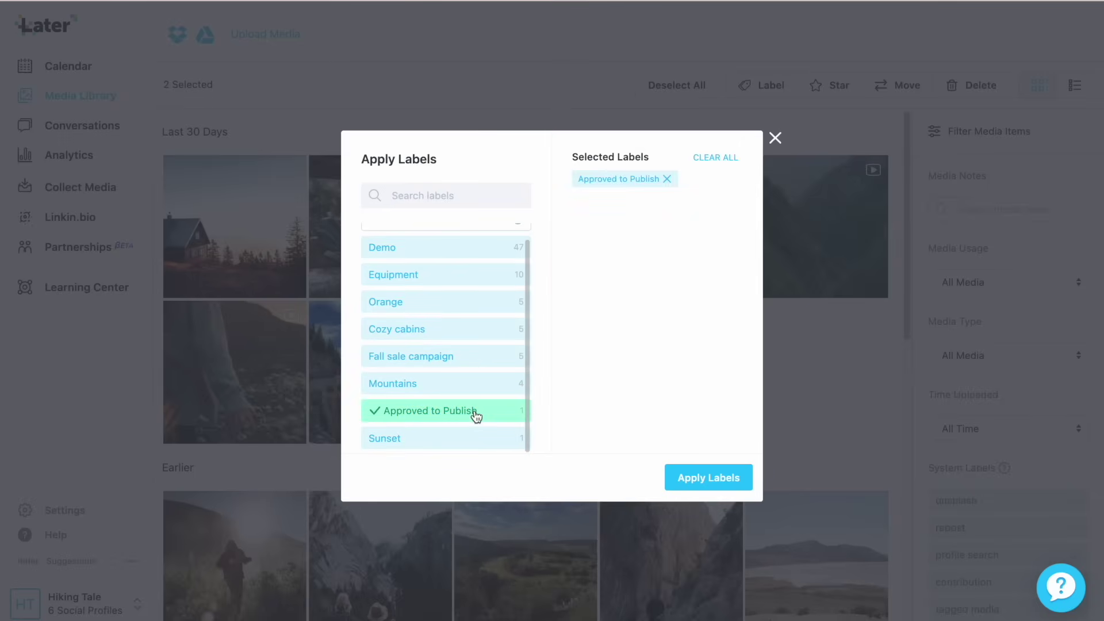
pyautogui.click(725, 491)
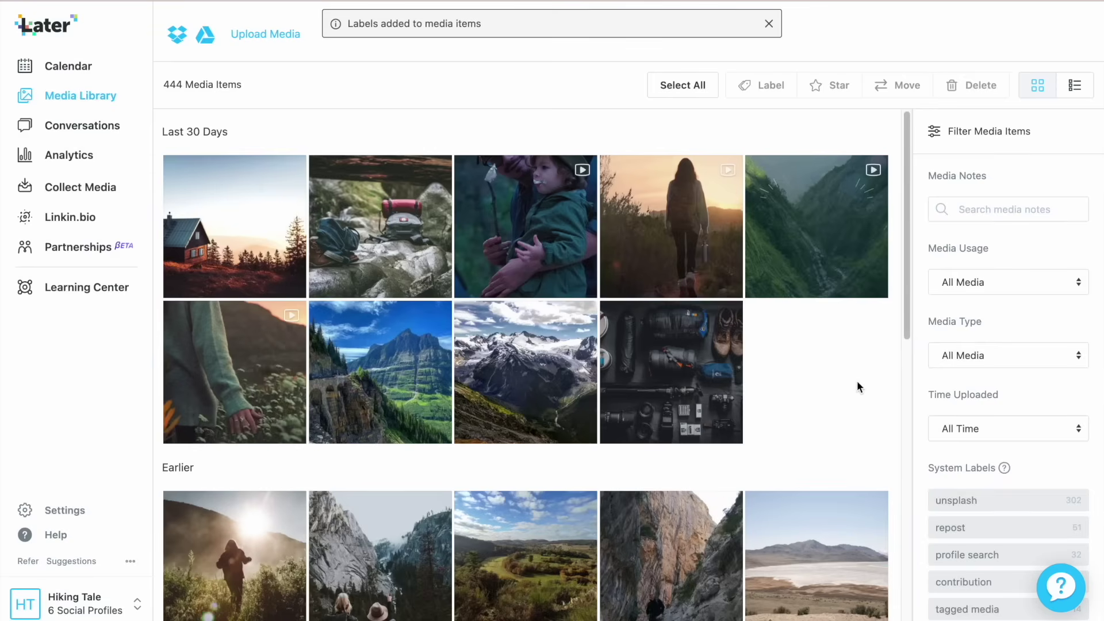
# Step: Back on the calendar, filter unused media to the Demo label, then clear and hide the filters
pyautogui.click(80, 80)
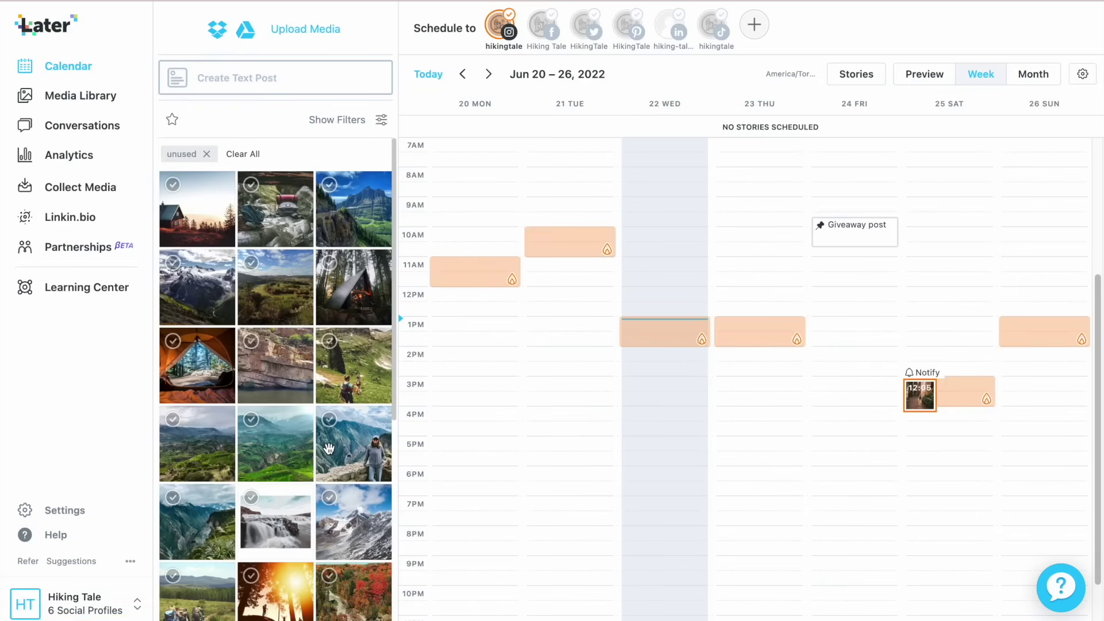
pyautogui.click(381, 123)
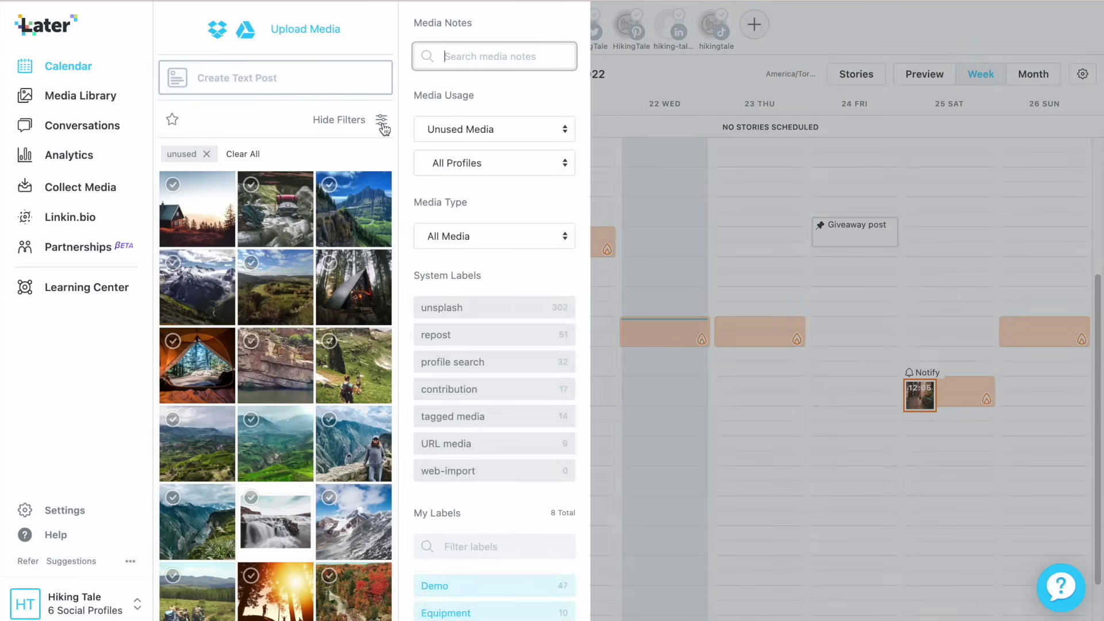
pyautogui.scroll(-3, 491, 417)
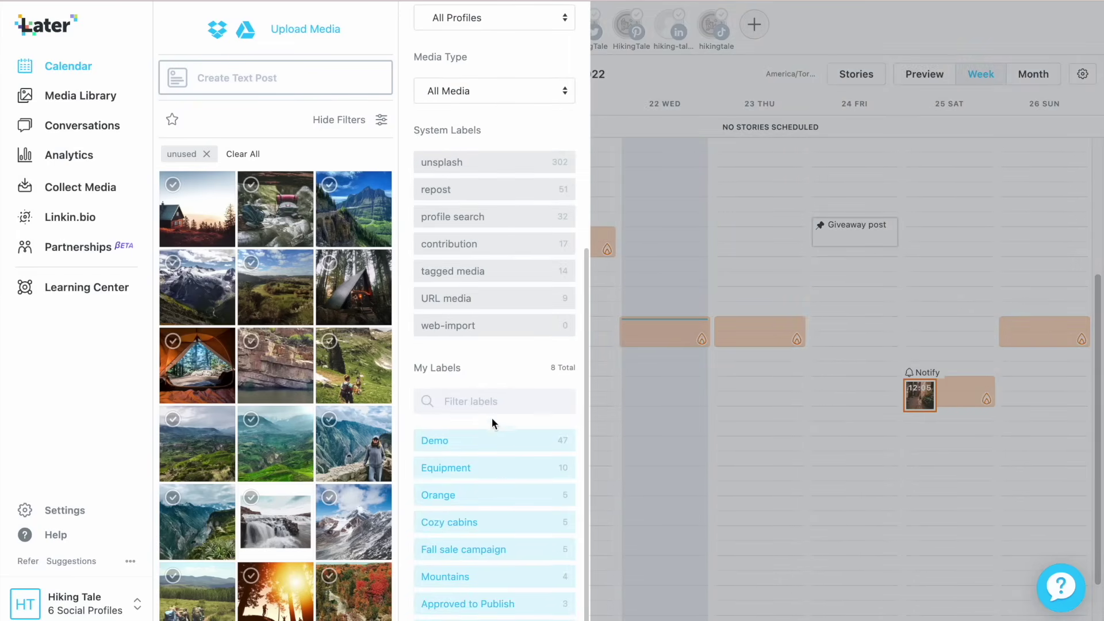
pyautogui.click(498, 448)
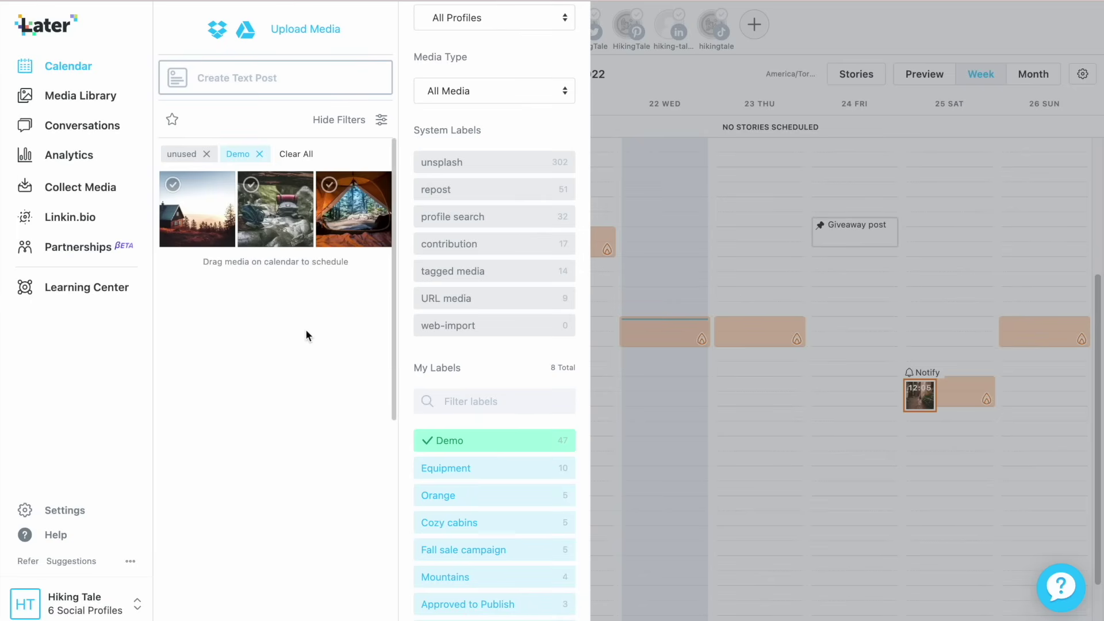
pyautogui.click(462, 440)
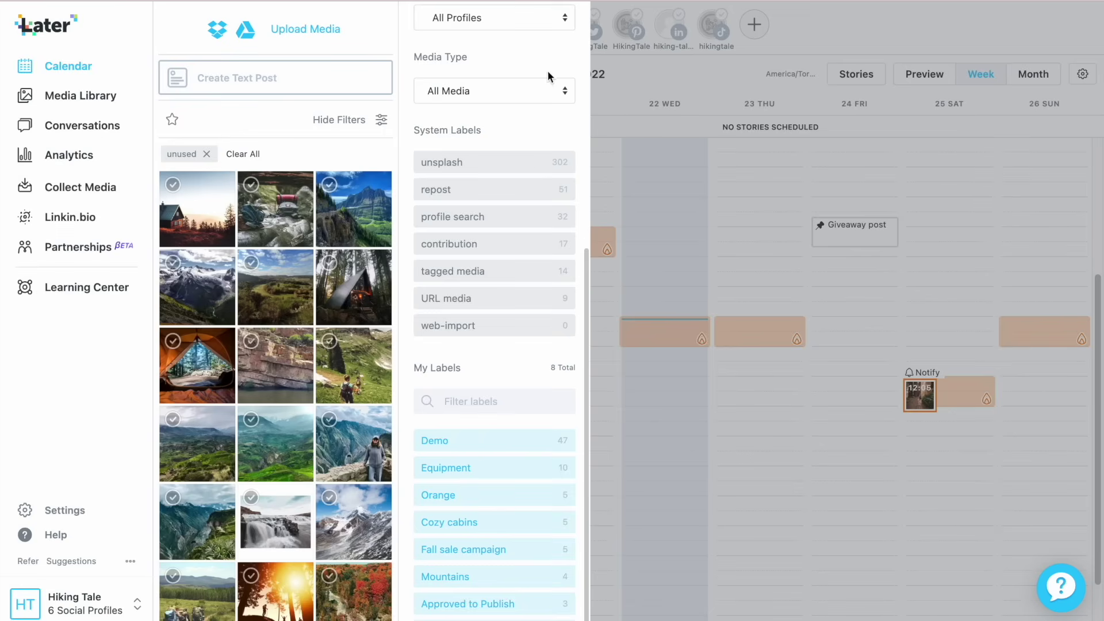
pyautogui.scroll(-1, 567, 426)
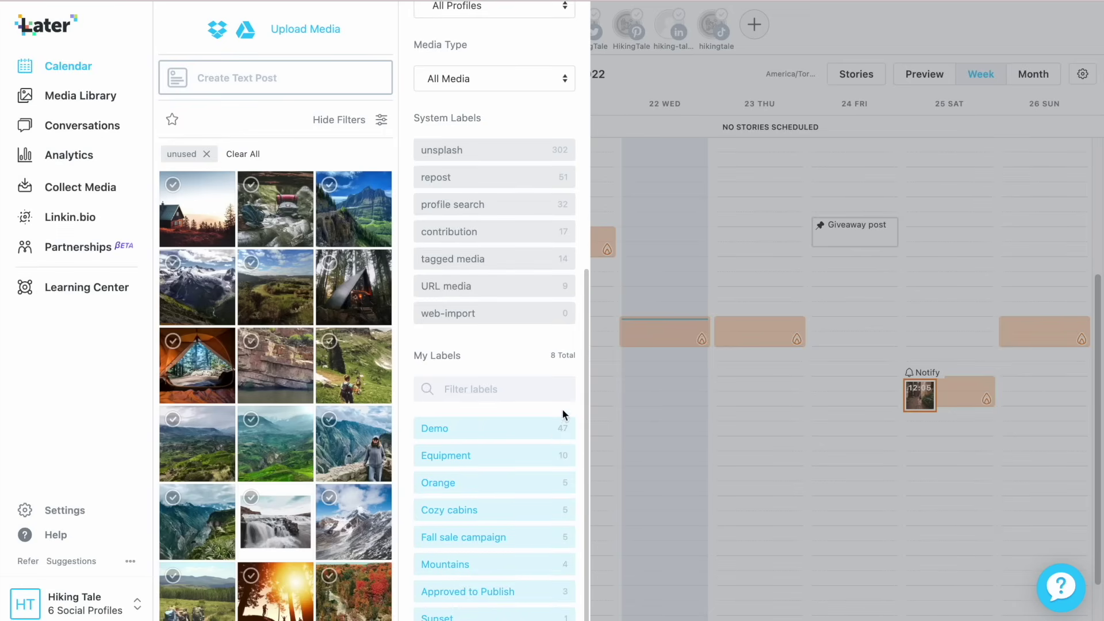
pyautogui.click(351, 123)
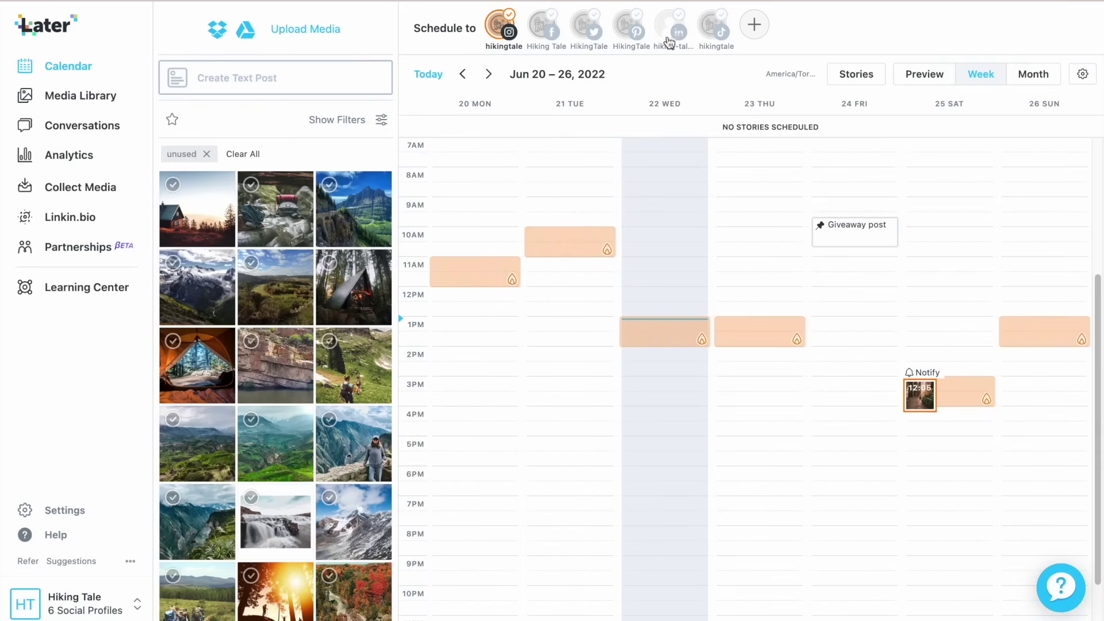
# Step: Create a 'please approve post' note and move it beside Saturday Jun 25's afternoon post
pyautogui.click(1021, 86)
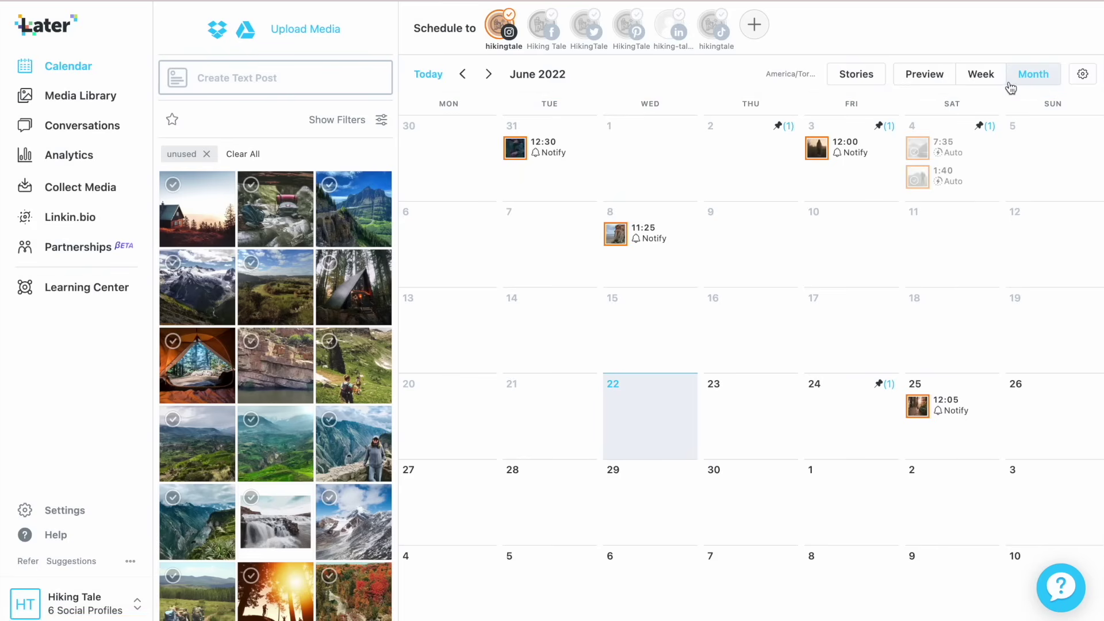
pyautogui.click(993, 86)
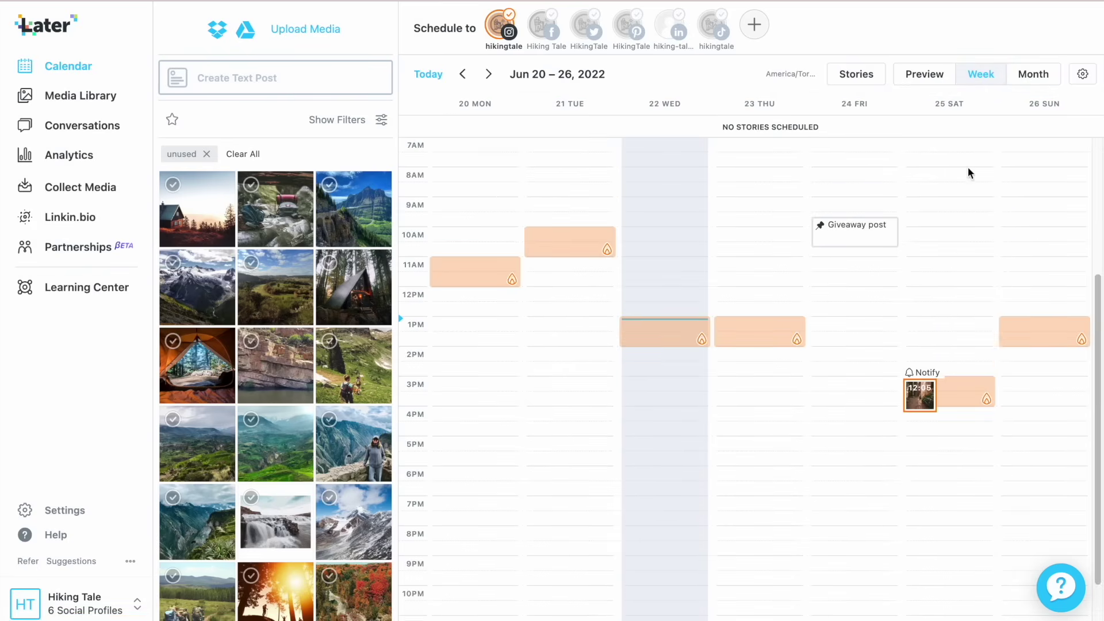
pyautogui.click(759, 271)
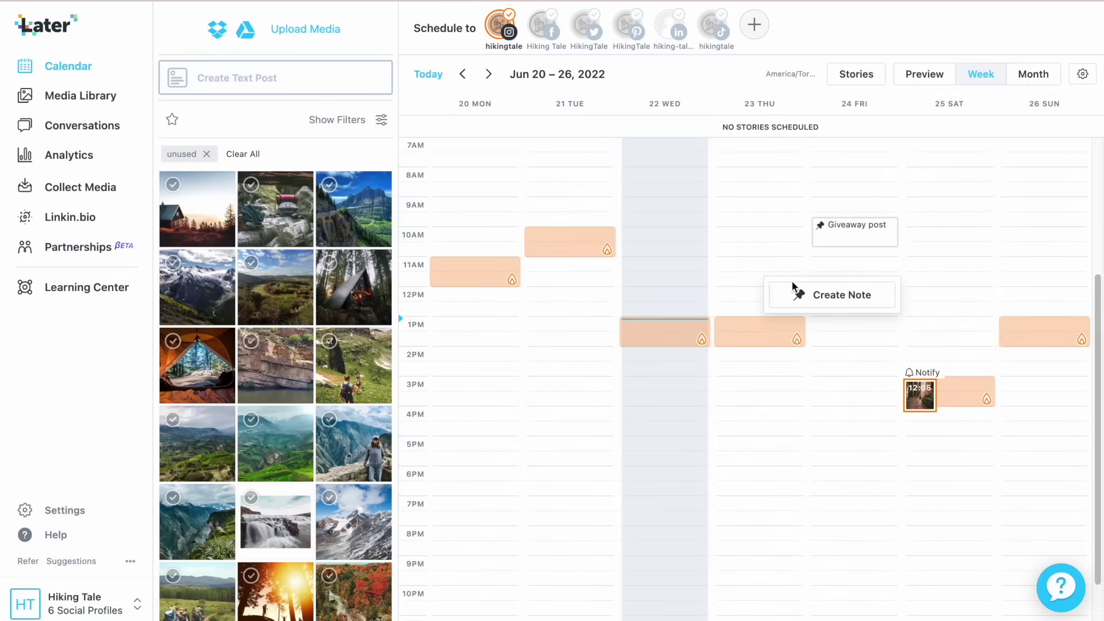
pyautogui.click(860, 301)
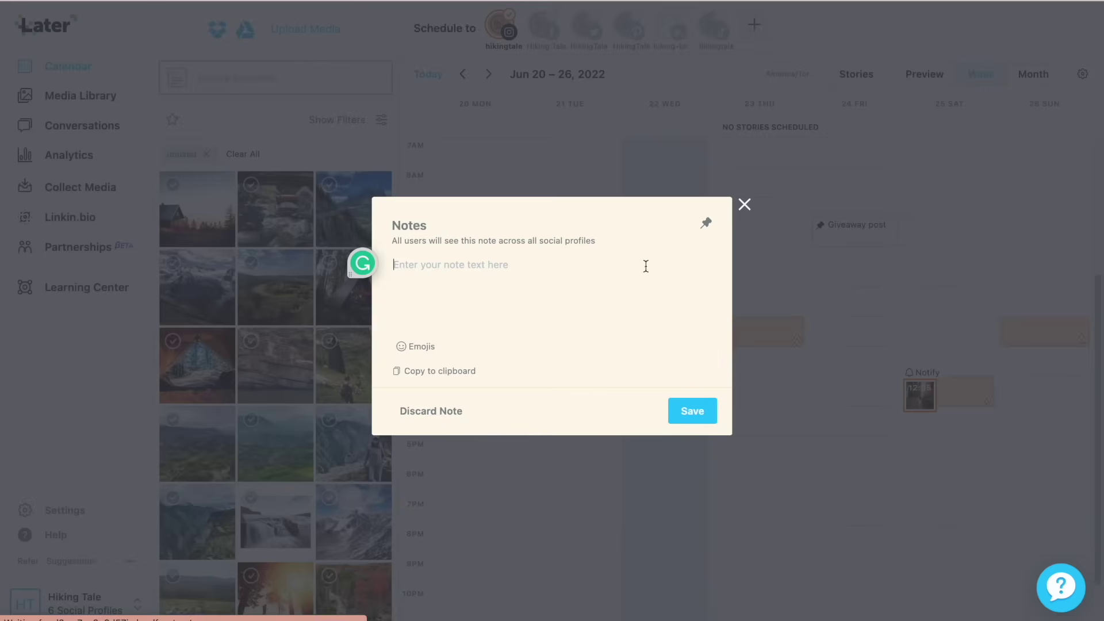
pyautogui.write('please')
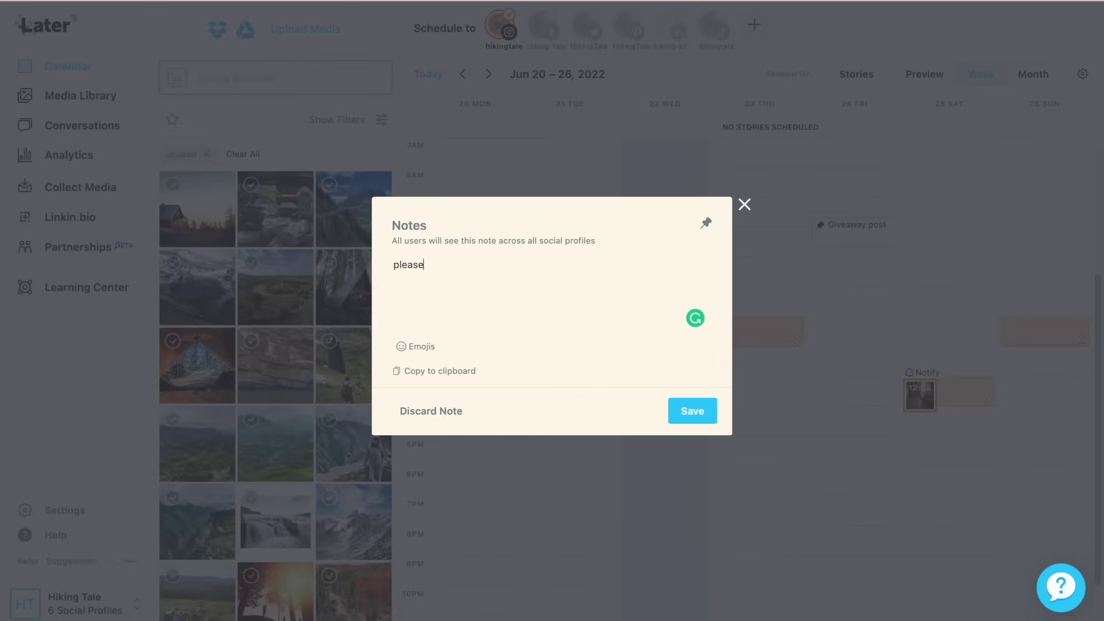
pyautogui.write(' approve post')
pyautogui.click(690, 412)
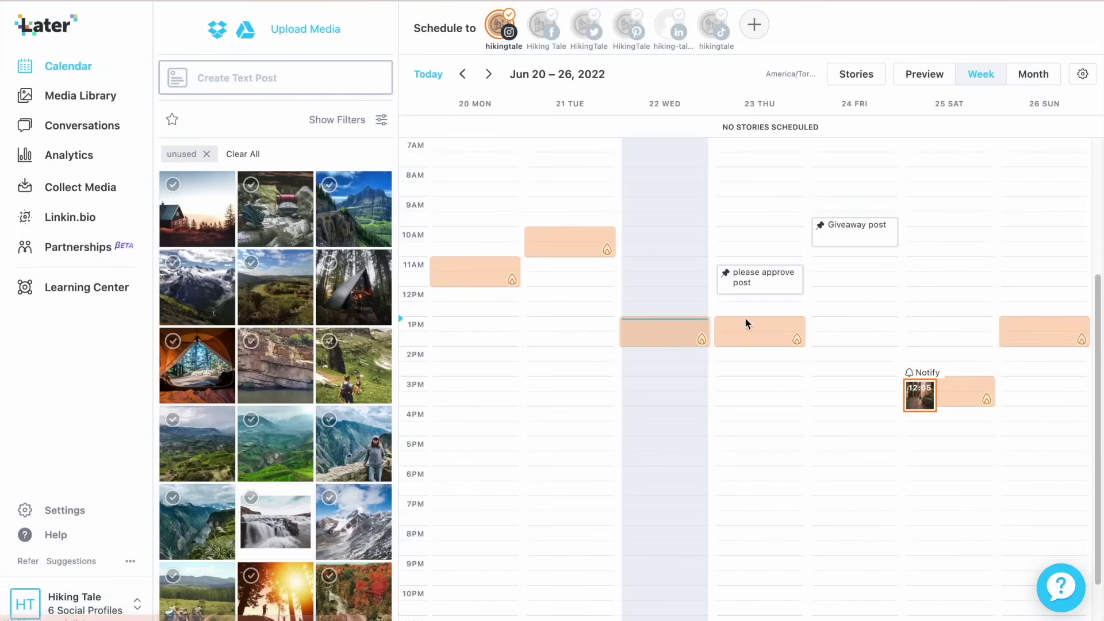
pyautogui.moveTo(759, 278); pyautogui.dragTo(946, 377)
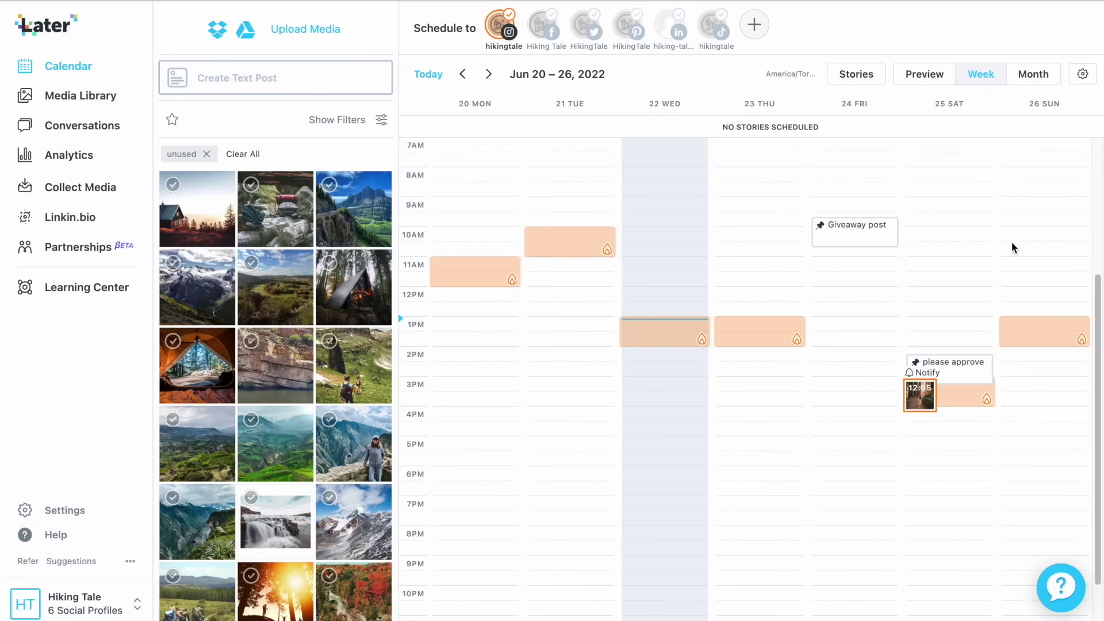
# Step: In Calendar Settings, toggle best times to post off and back on, then close
pyautogui.click(1083, 74)
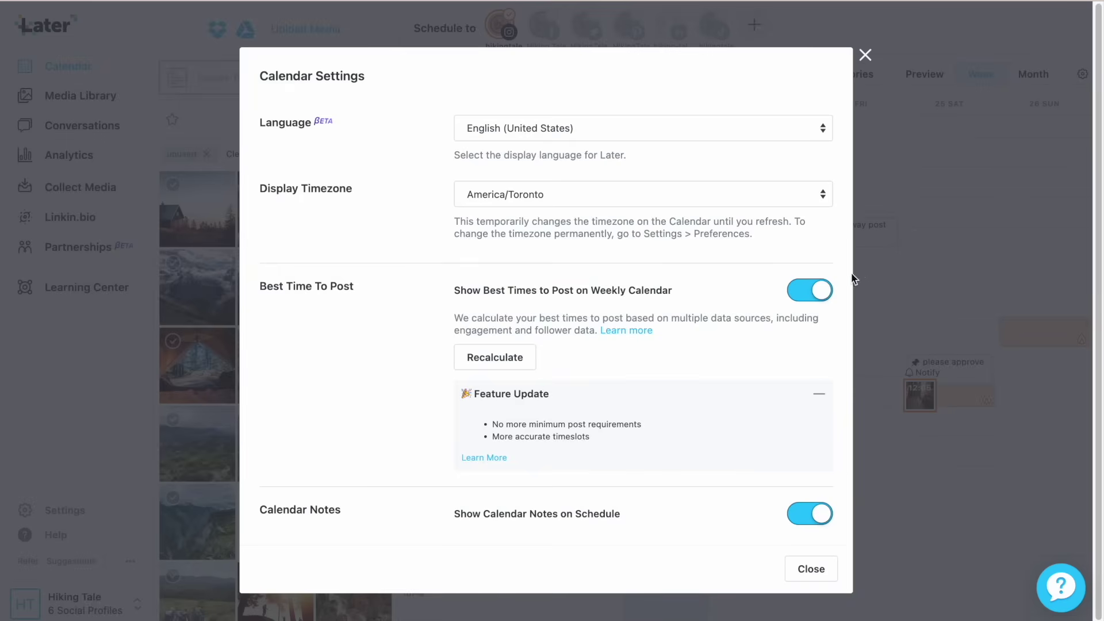
pyautogui.click(822, 297)
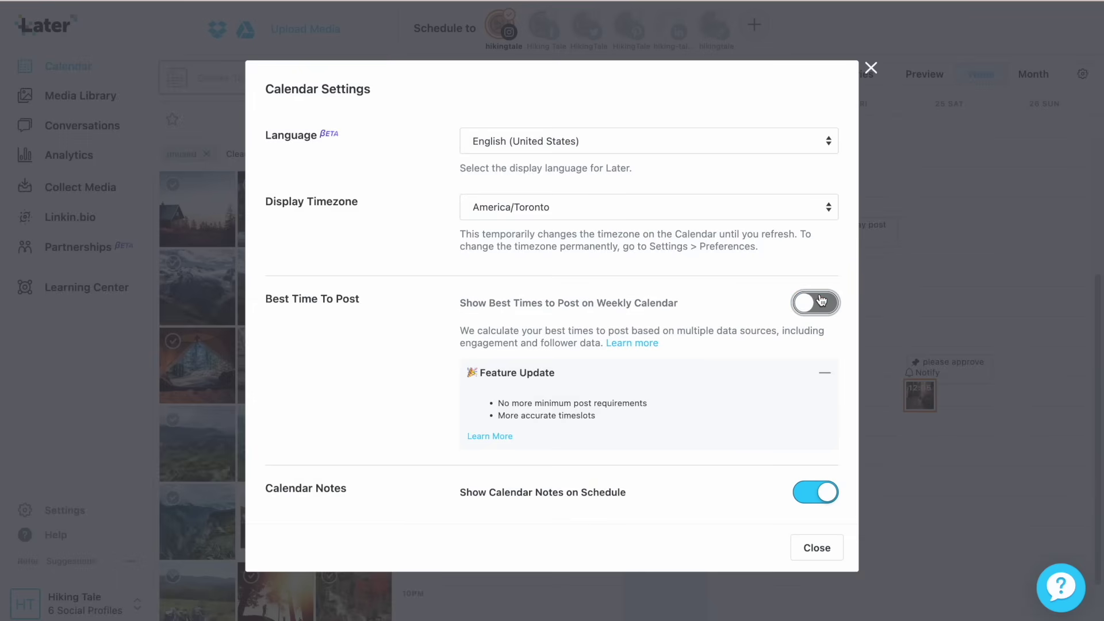
pyautogui.click(823, 297)
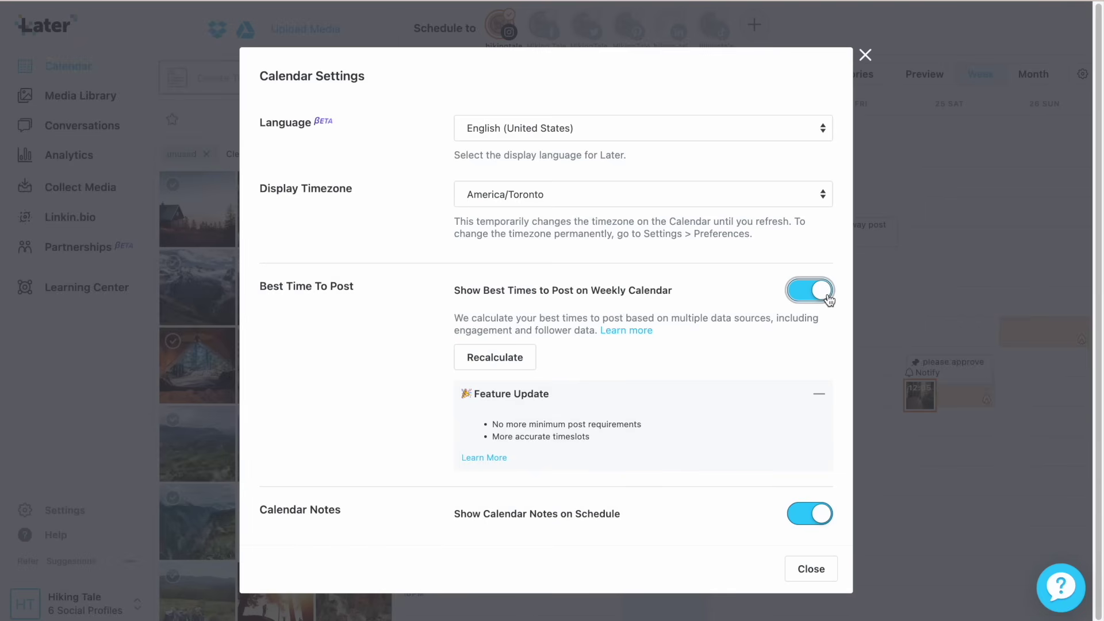
pyautogui.click(810, 569)
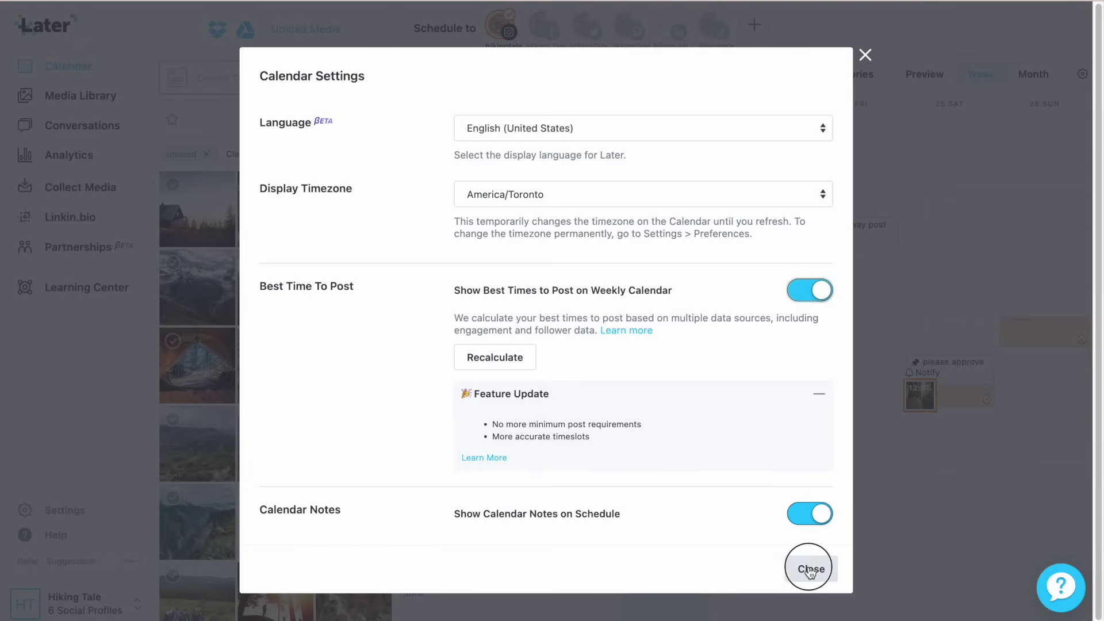
# Step: Scroll the week grid and select the TikTok profile
pyautogui.scroll(1, 778, 530)
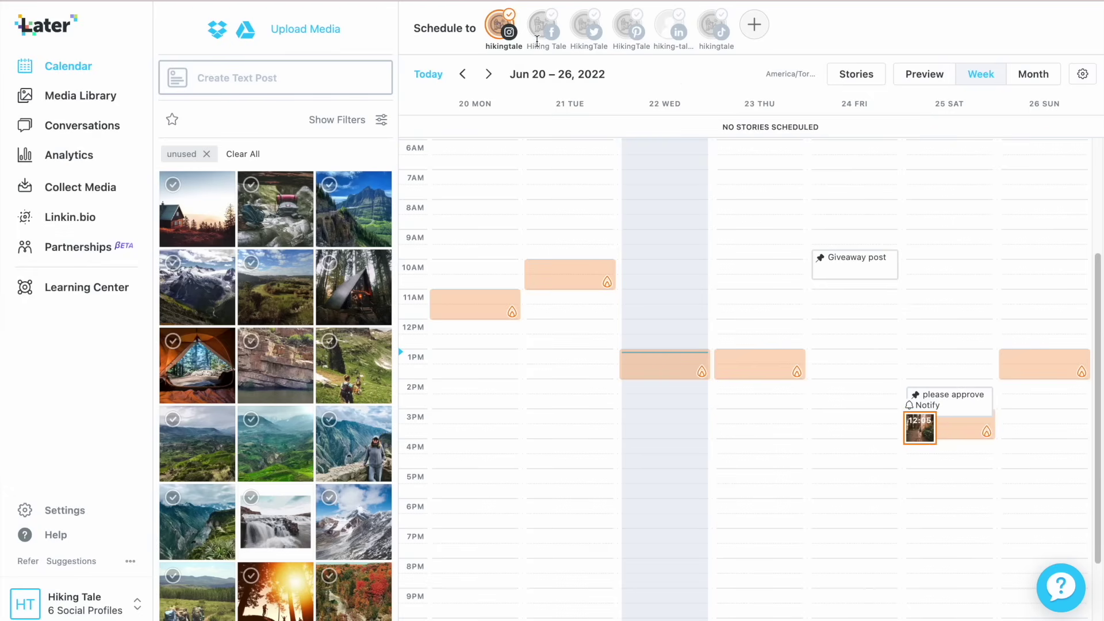
pyautogui.click(720, 22)
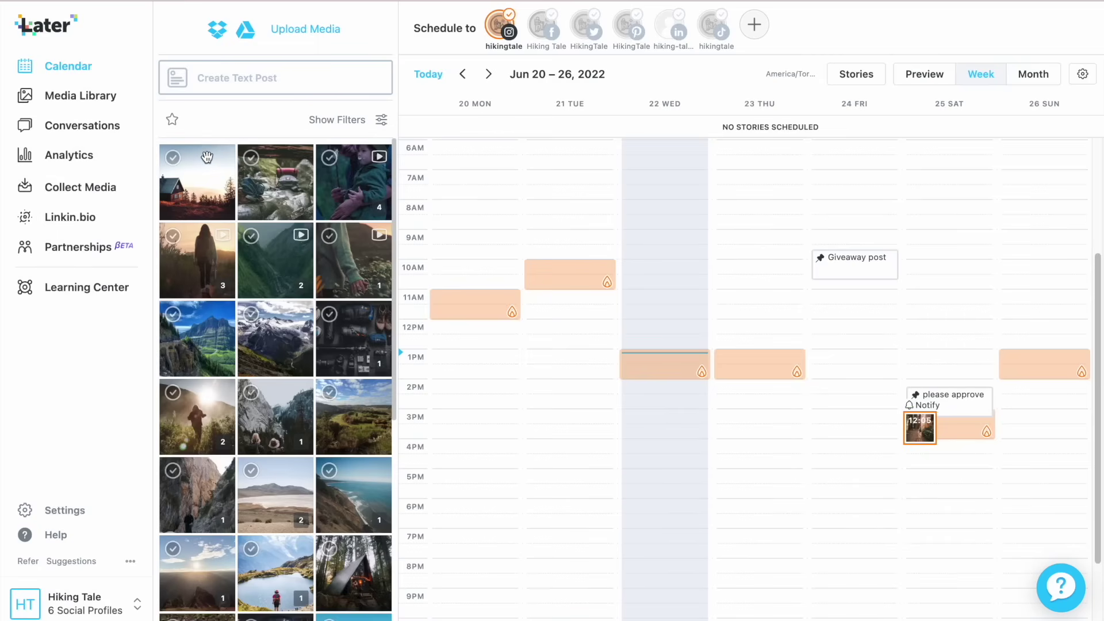
# Step: Schedule the cabin photo for Wed 22 at 1 PM with Auto Publish, deleting the Media Source line
pyautogui.moveTo(206, 197); pyautogui.dragTo(634, 358)
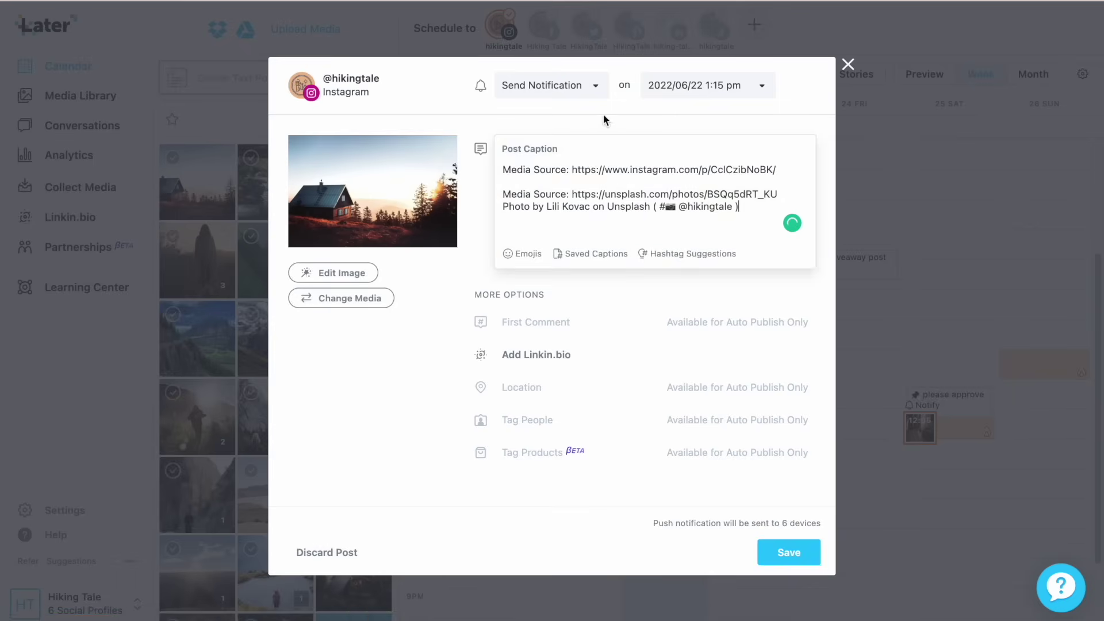
pyautogui.click(601, 94)
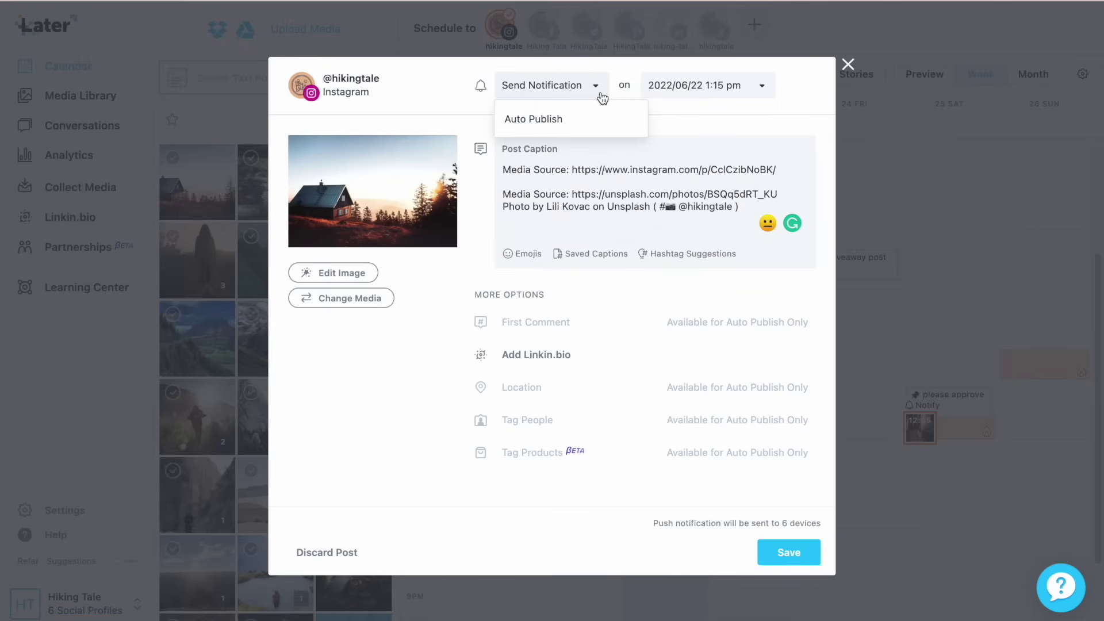
pyautogui.click(584, 133)
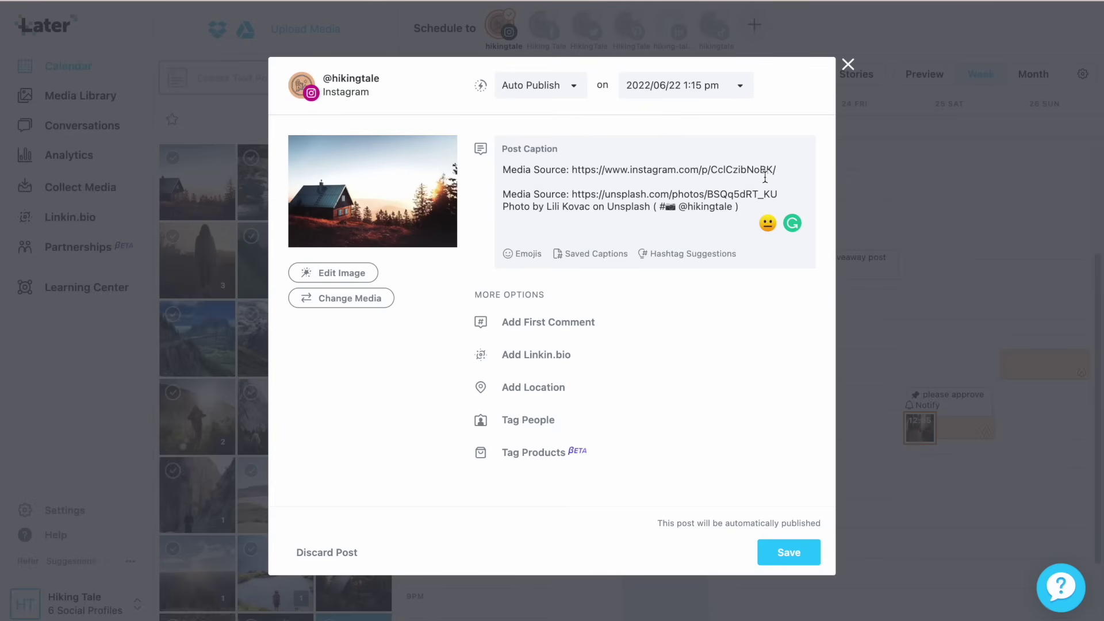
pyautogui.moveTo(779, 171); pyautogui.dragTo(487, 172)
pyautogui.press('BackSpace')
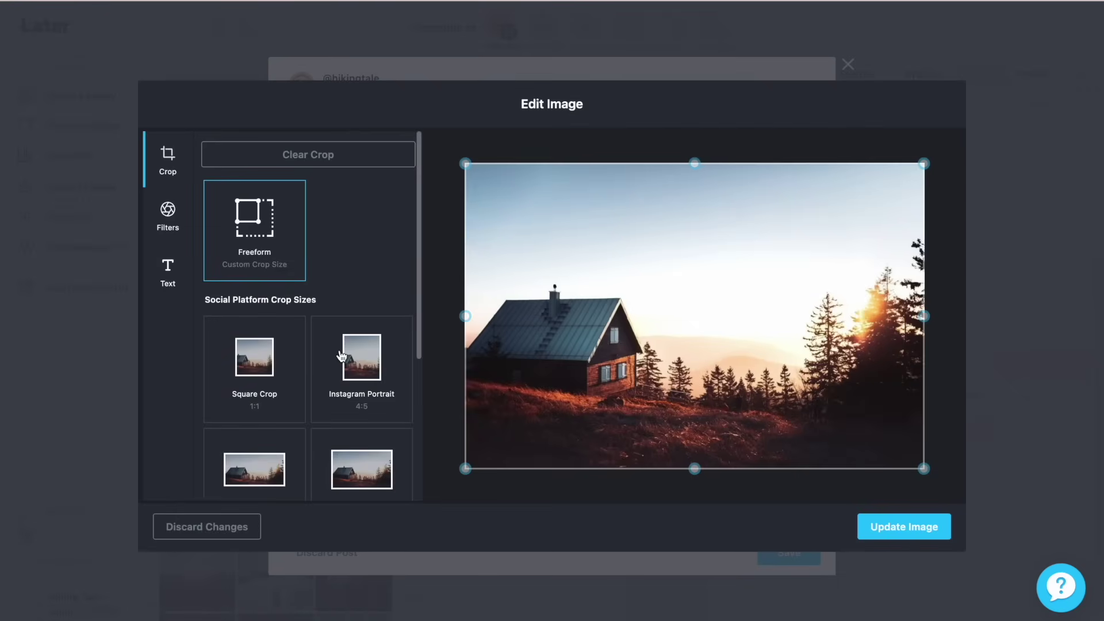
# Step: Crop the cabin photo to Instagram Portrait 4:5 with the Old Settler filter and update it
pyautogui.click(342, 353)
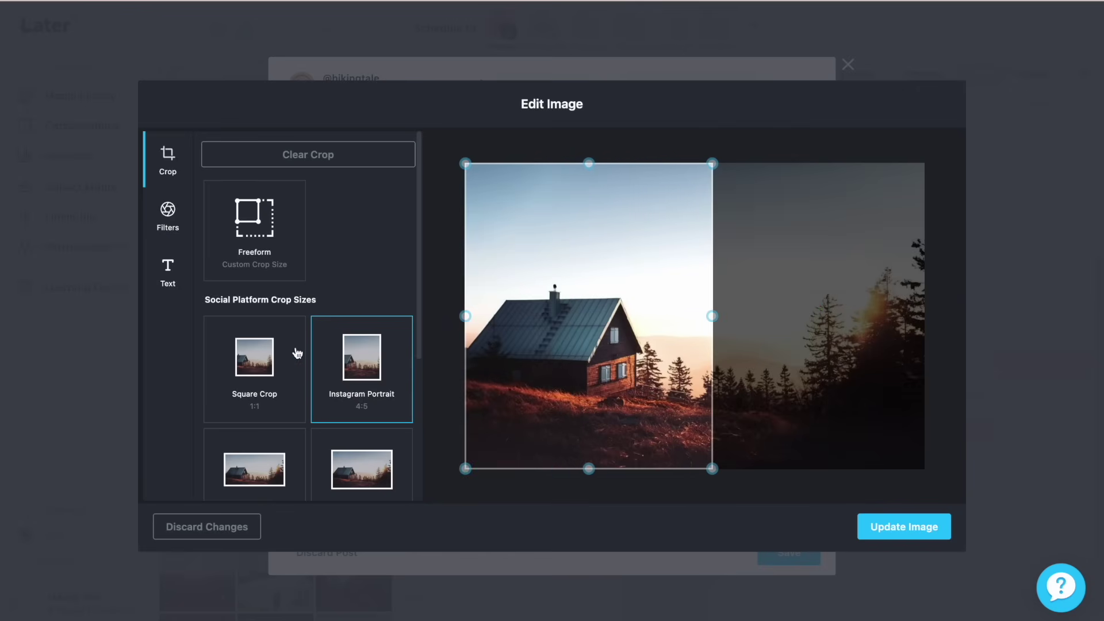
pyautogui.click(168, 213)
pyautogui.click(281, 309)
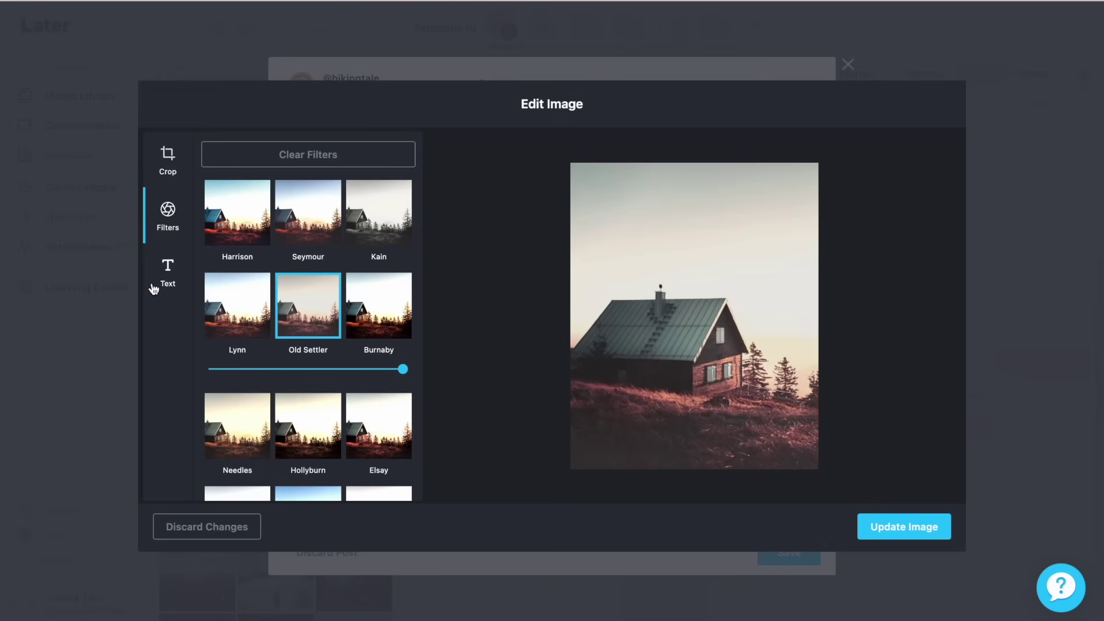
pyautogui.click(184, 277)
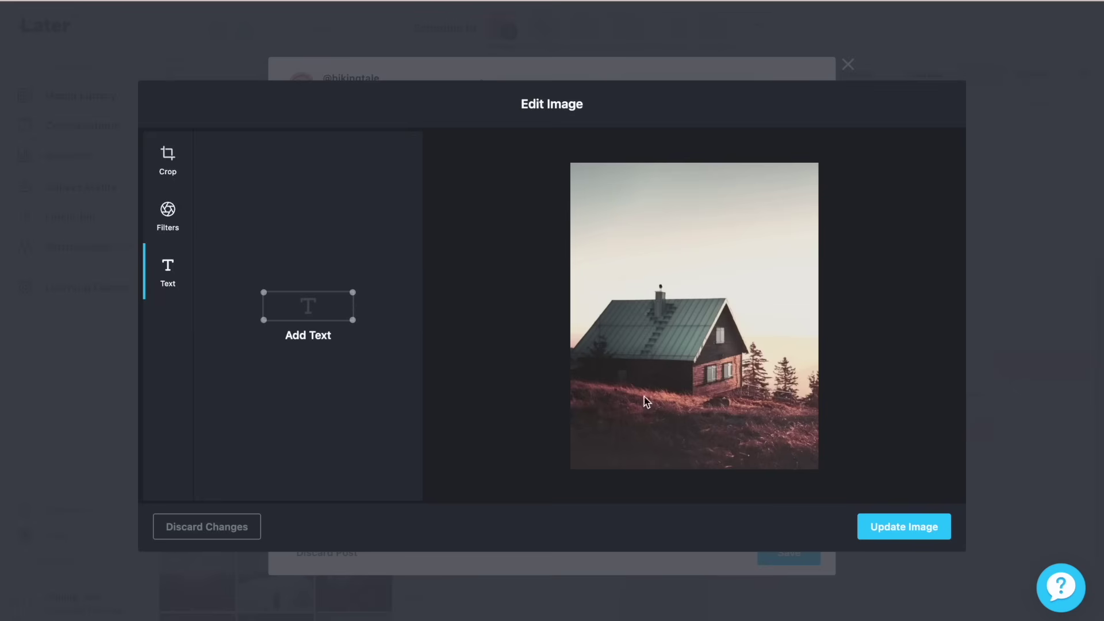
pyautogui.click(875, 523)
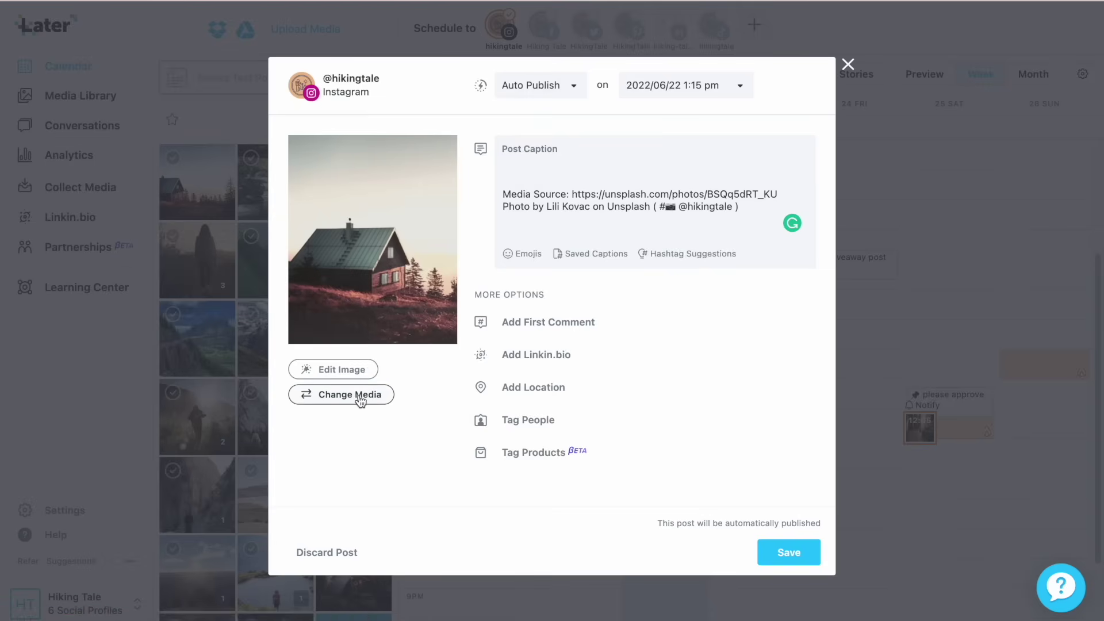
# Step: Swap the cabin photo for the two-hikers photo and save the media change
pyautogui.click(363, 401)
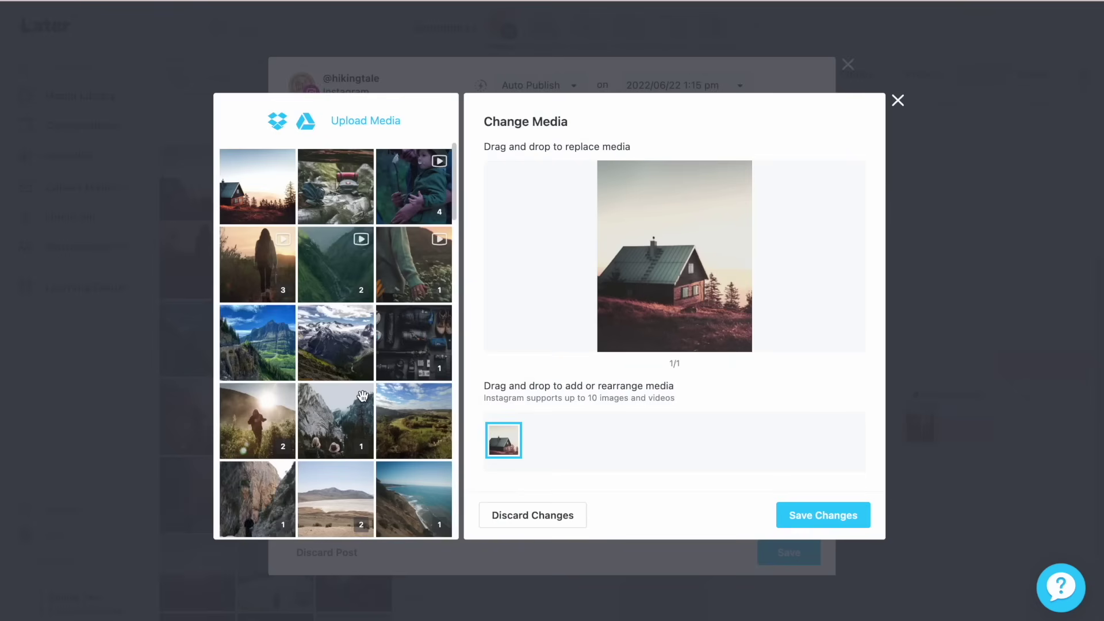
pyautogui.moveTo(353, 409); pyautogui.dragTo(518, 441)
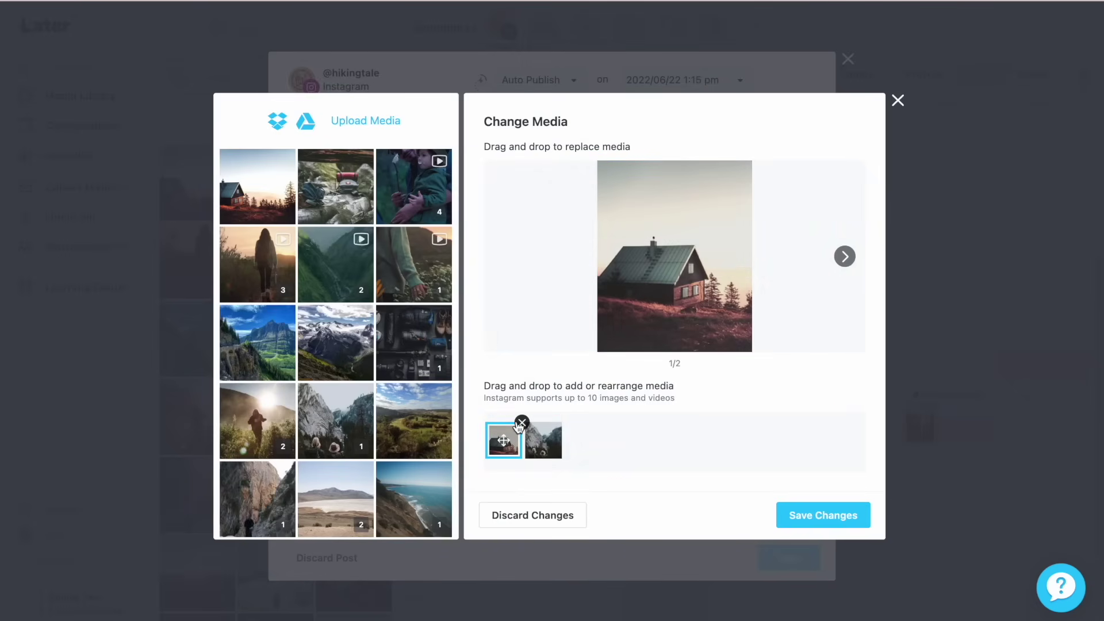
pyautogui.click(521, 423)
pyautogui.click(823, 516)
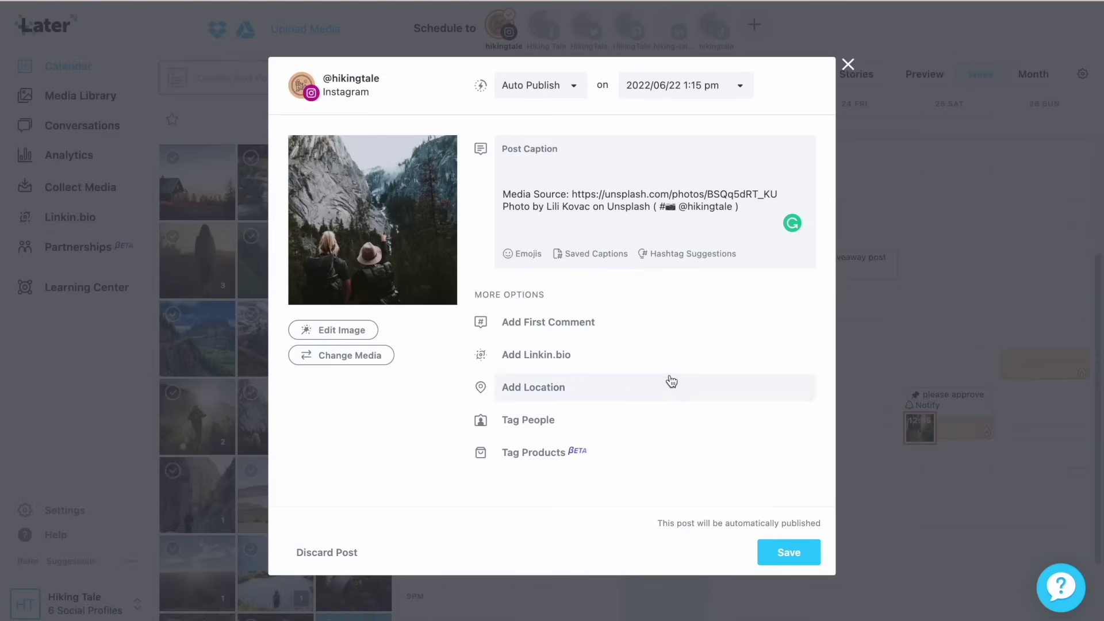
# Step: Insert the Discover saved caption and move its paragraphs to the caption's start
pyautogui.click(608, 256)
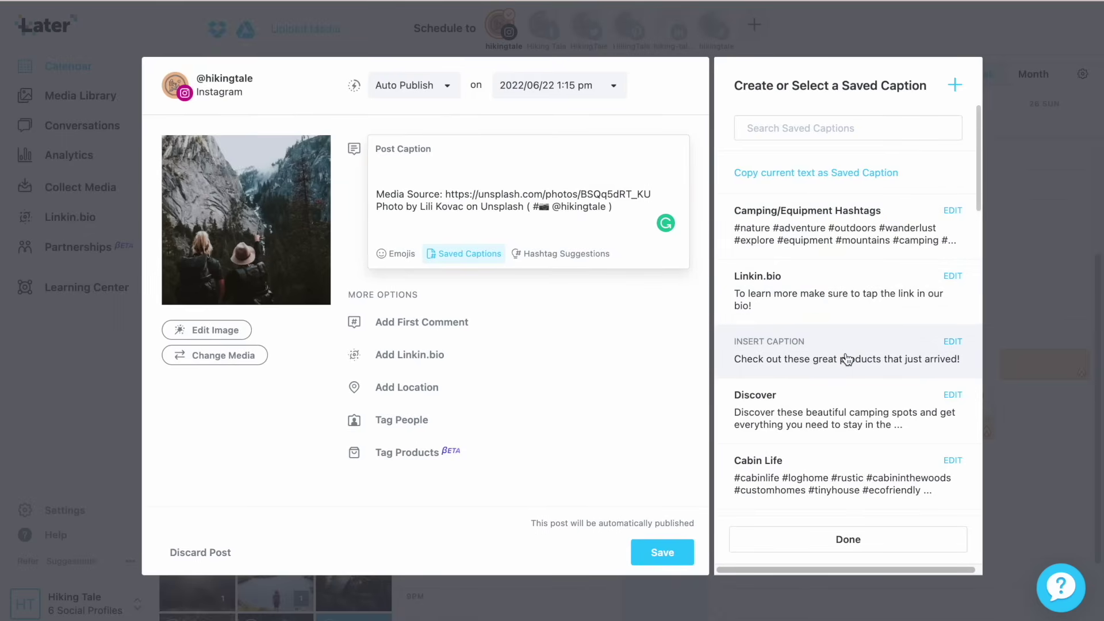
pyautogui.click(852, 413)
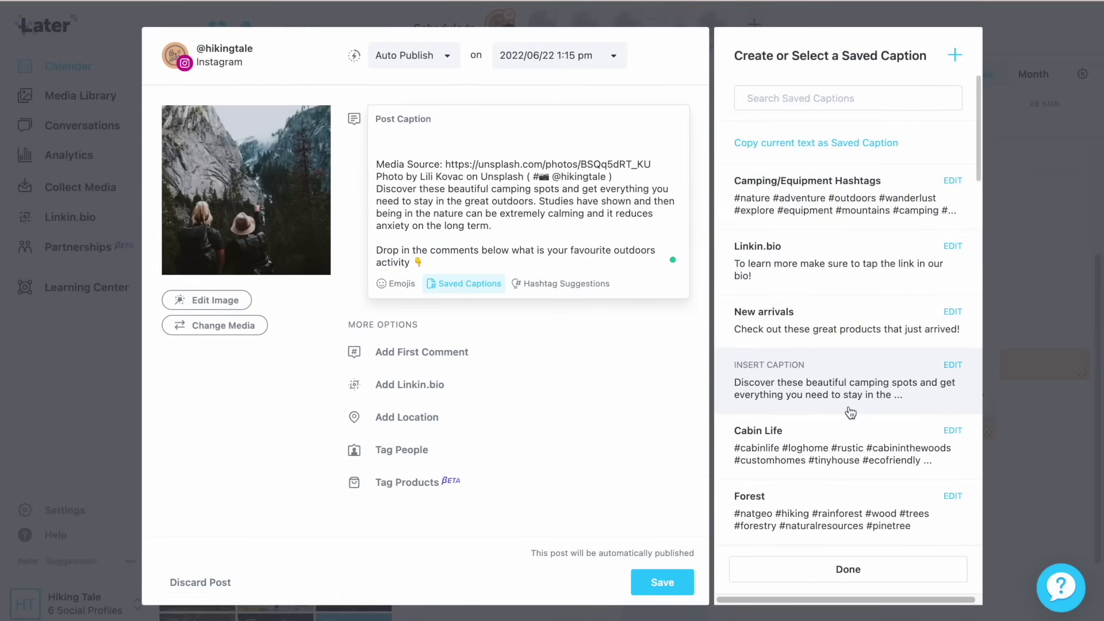
pyautogui.tripleClick(463, 253)
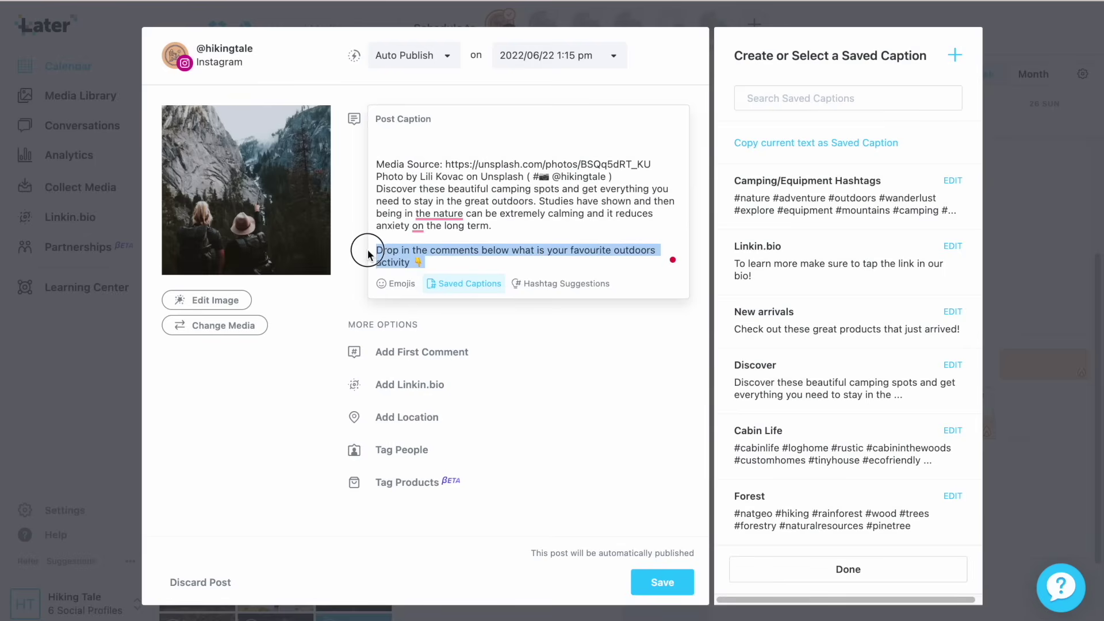
pyautogui.moveTo(369, 254); pyautogui.dragTo(379, 193)
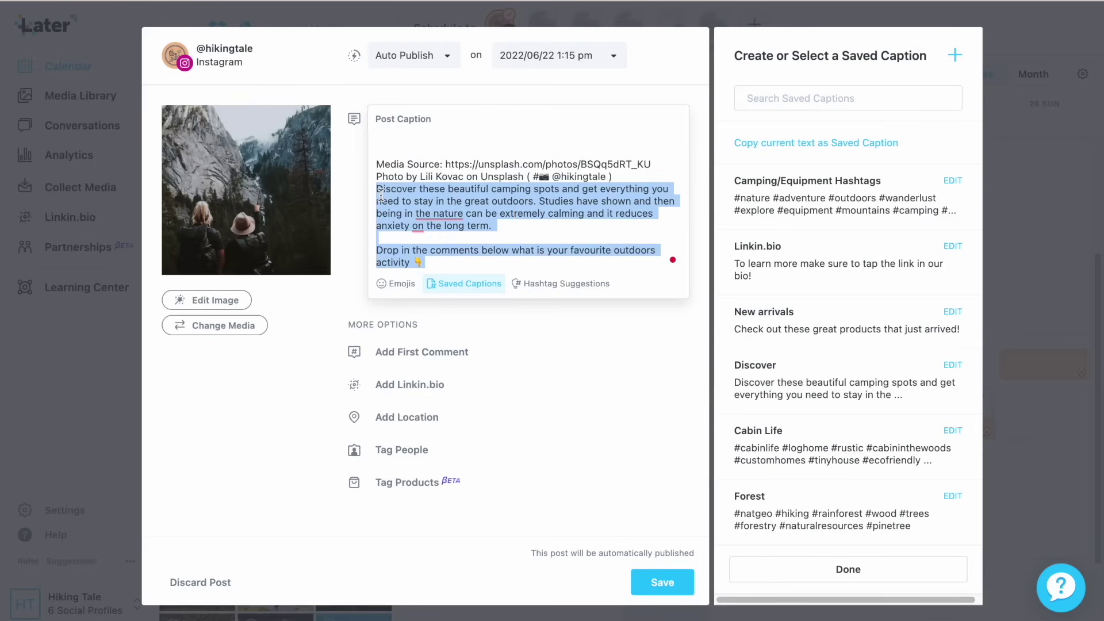
pyautogui.press('BackSpace')
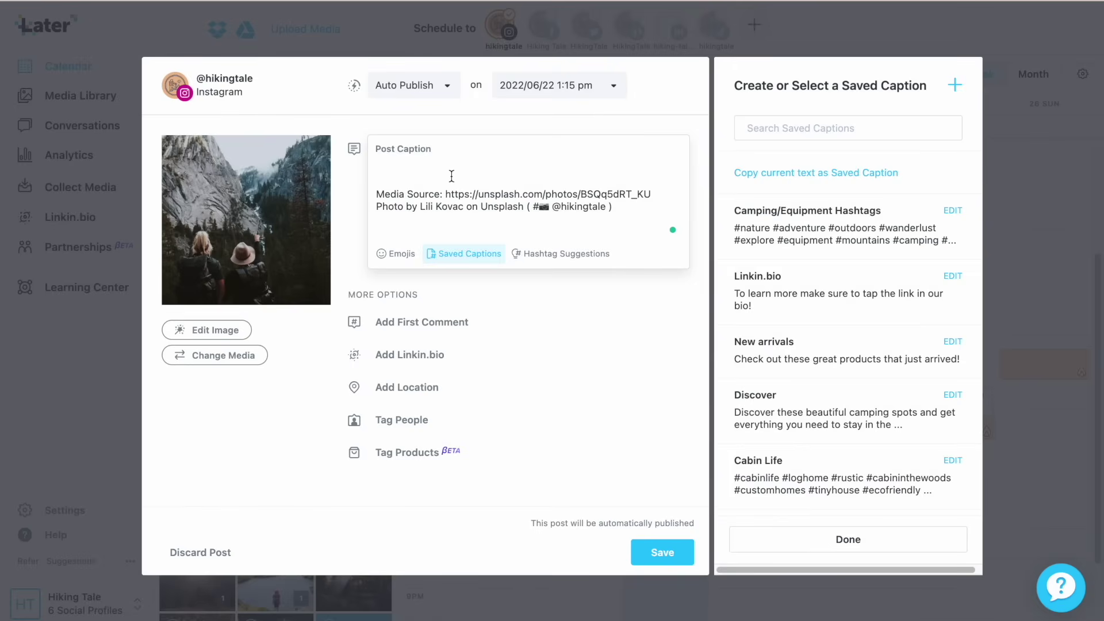
pyautogui.hotkey('ctrl', 'z')
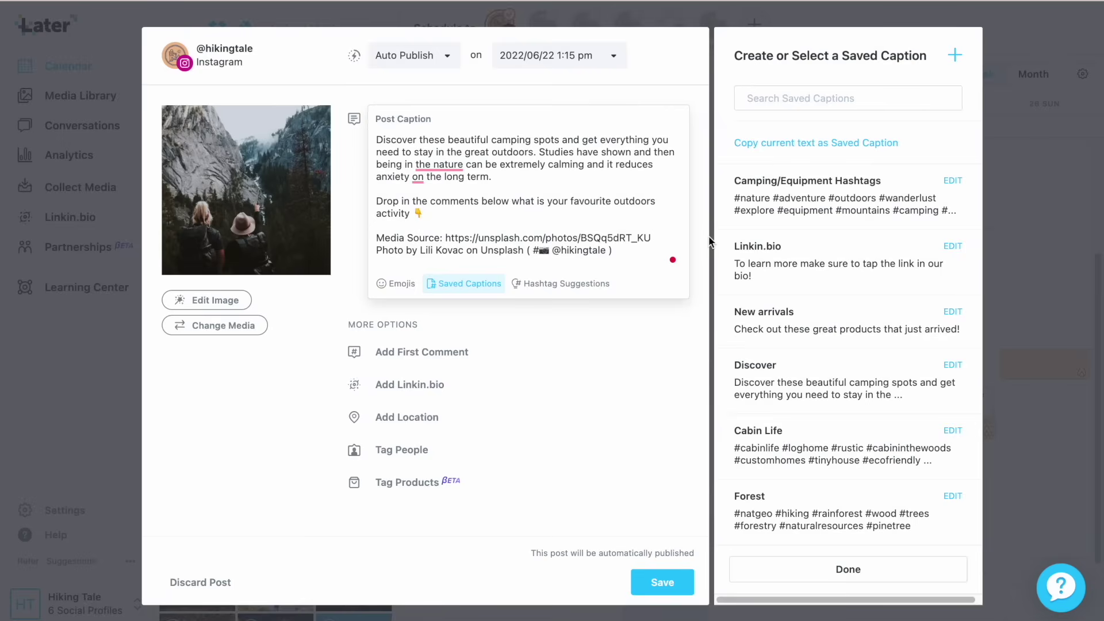
pyautogui.click(798, 566)
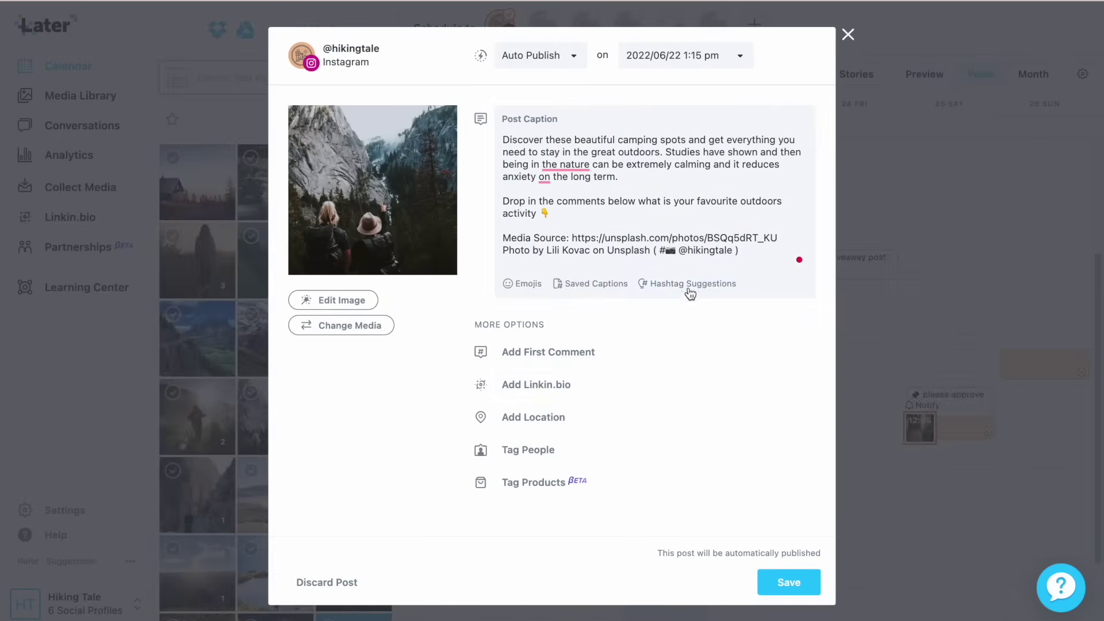
pyautogui.click(690, 290)
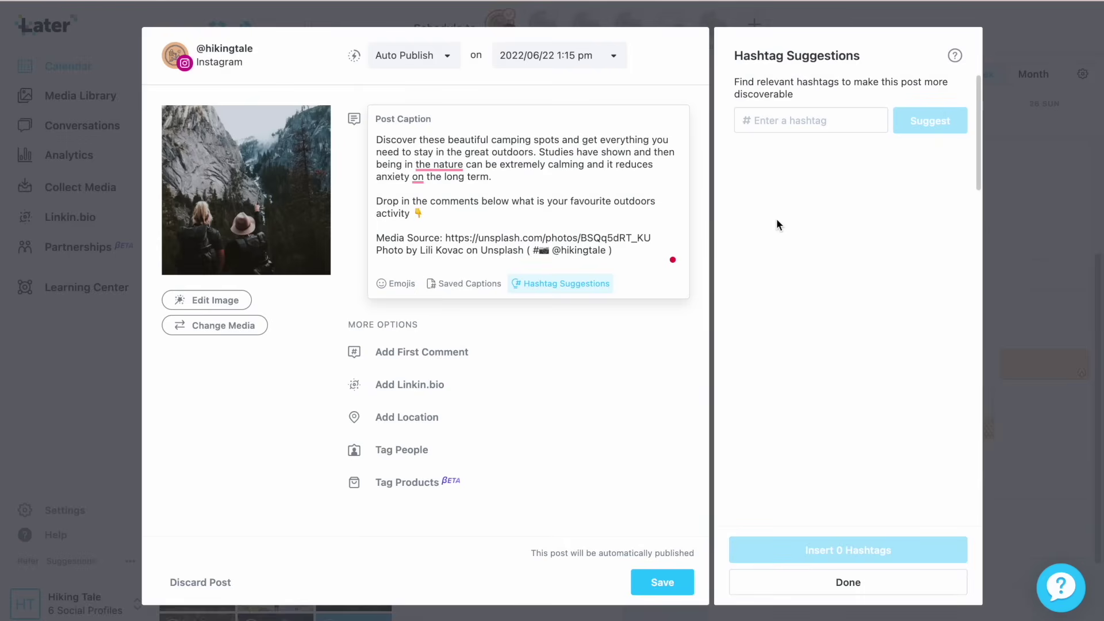
# Step: Add #outdoorlife, #wilderness, #exploremore, #mountain and #campinglife from hashtag suggestions
pyautogui.click(797, 128)
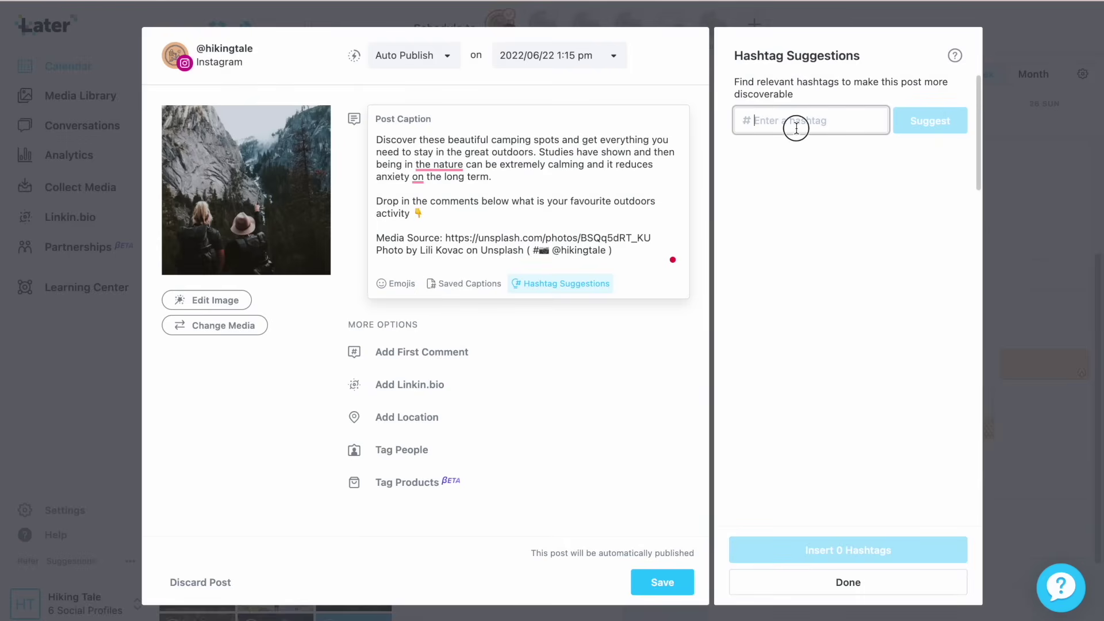
pyautogui.write('hiking')
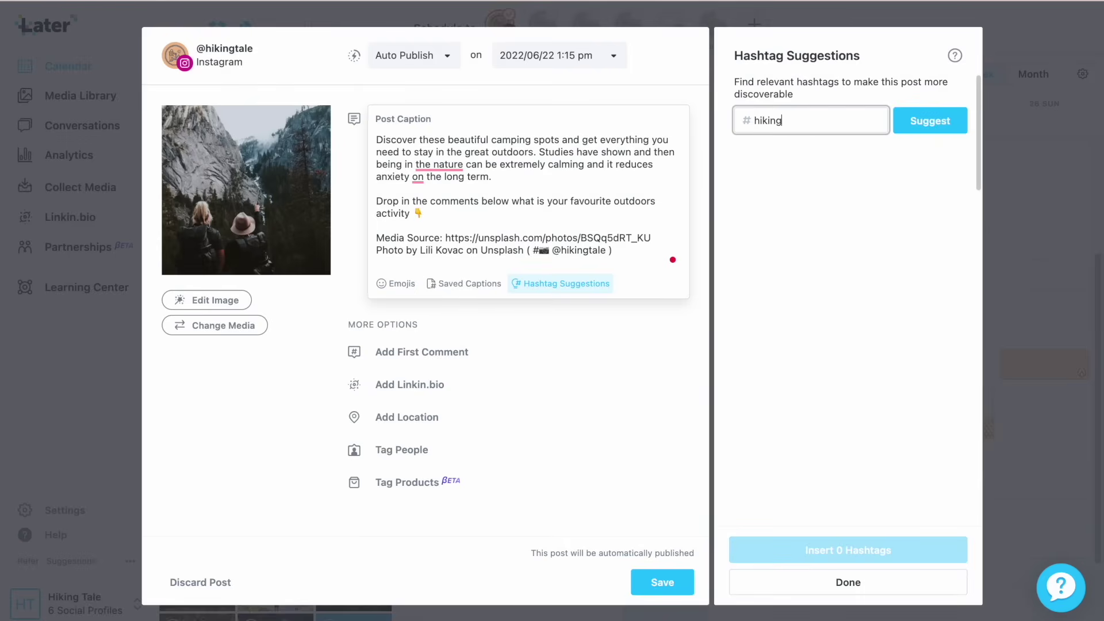
pyautogui.press('Return')
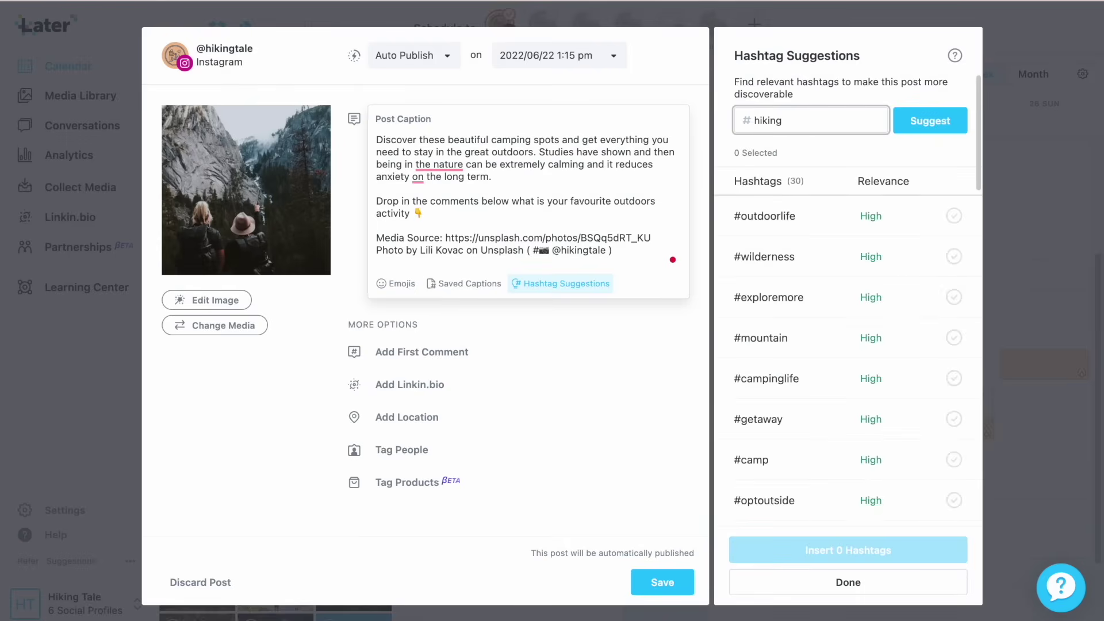
pyautogui.scroll(-15, 889, 253)
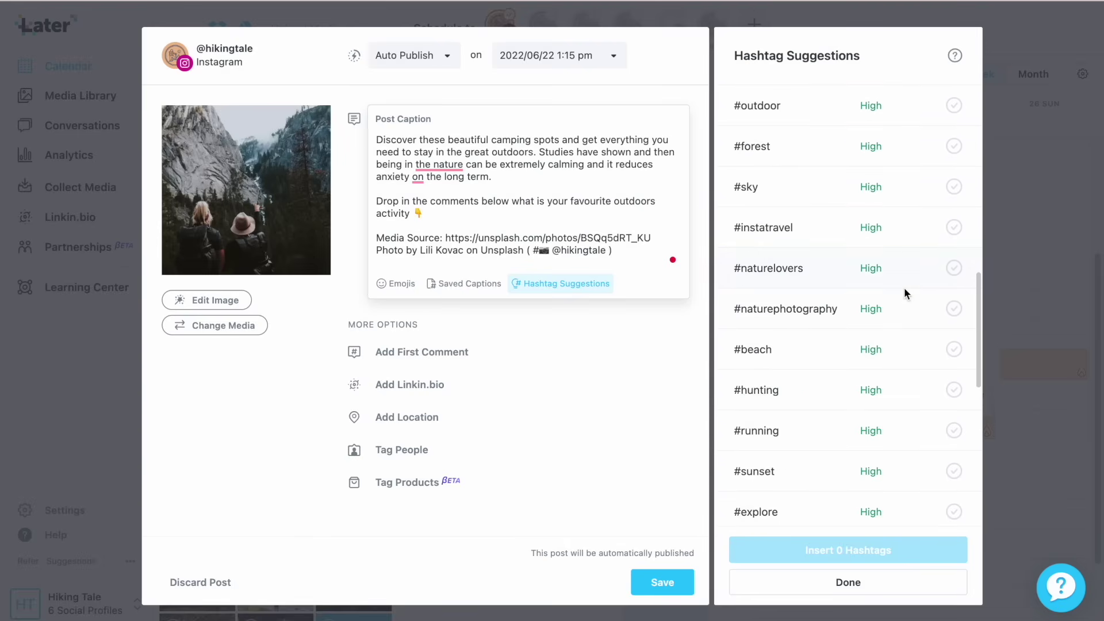
pyautogui.scroll(15, 908, 282)
pyautogui.click(954, 216)
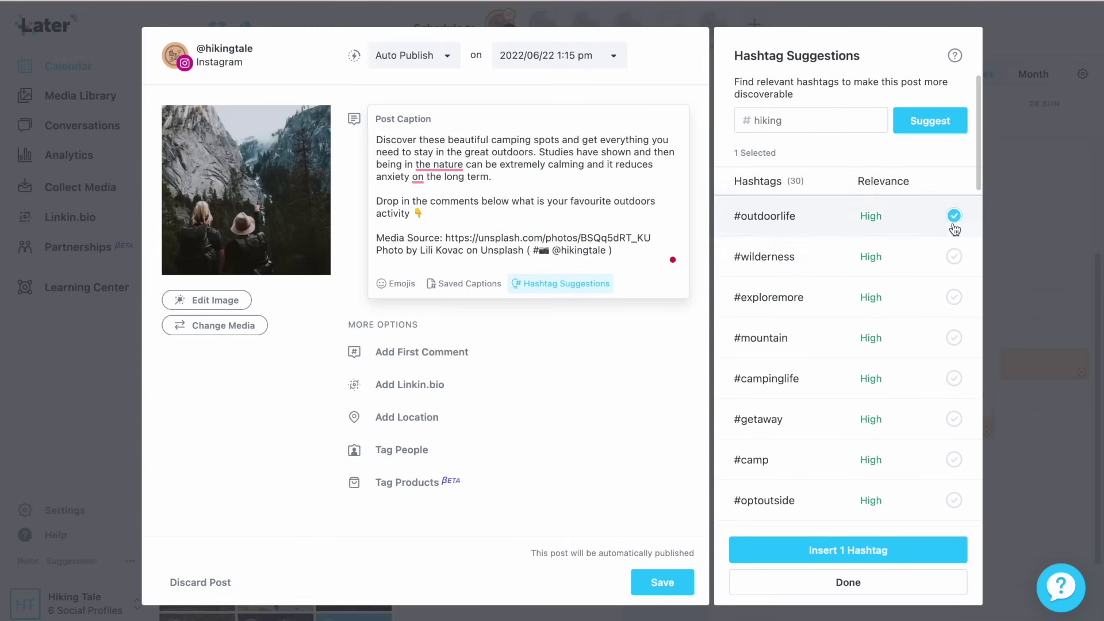
pyautogui.click(954, 257)
pyautogui.click(954, 298)
pyautogui.click(954, 338)
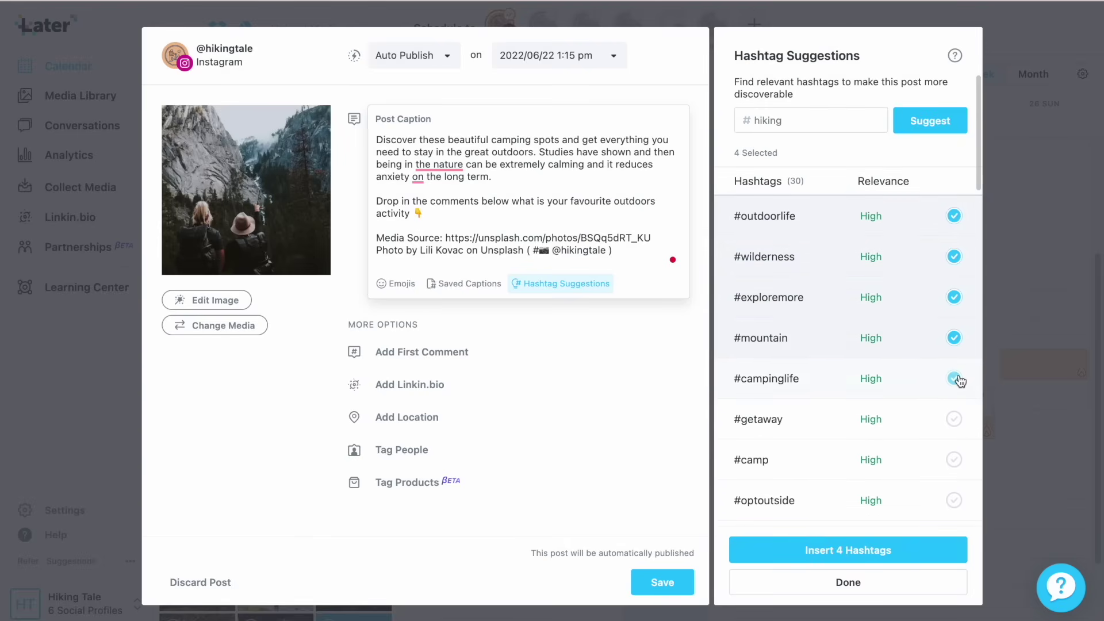
pyautogui.click(954, 379)
pyautogui.click(894, 550)
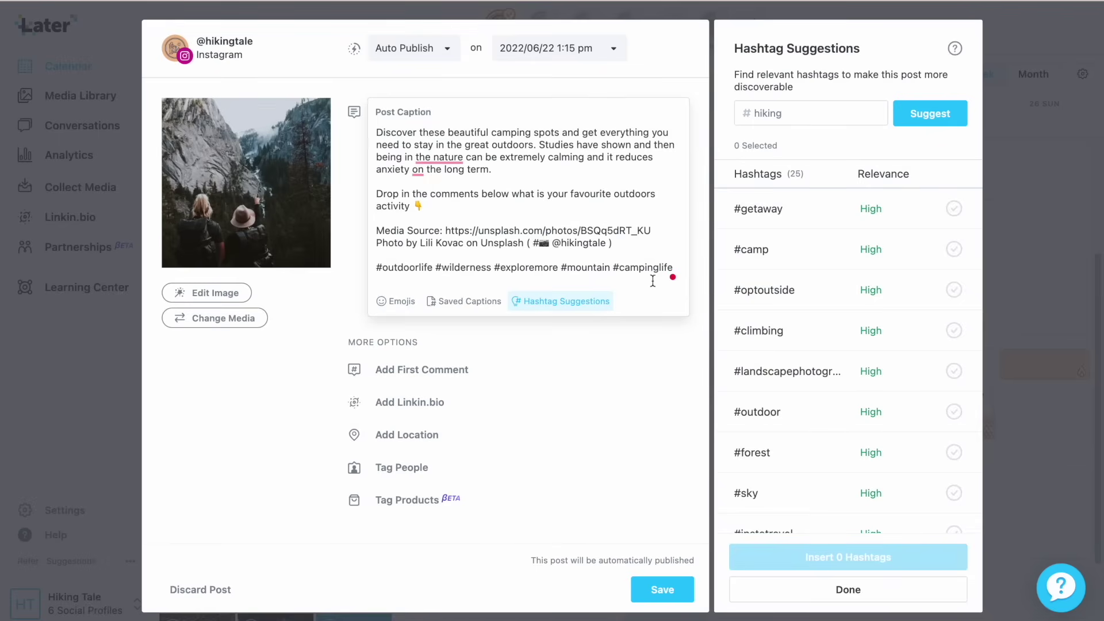
# Step: Insert a blank line between the photo credit and the hashtags
pyautogui.click(797, 587)
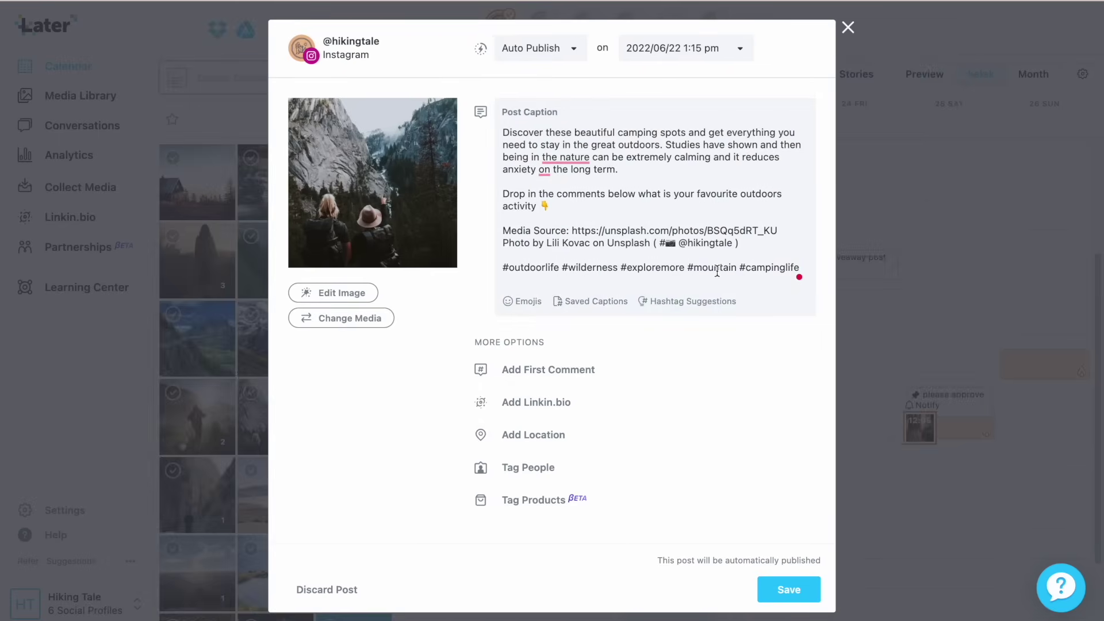
pyautogui.click(756, 248)
pyautogui.press('Return')
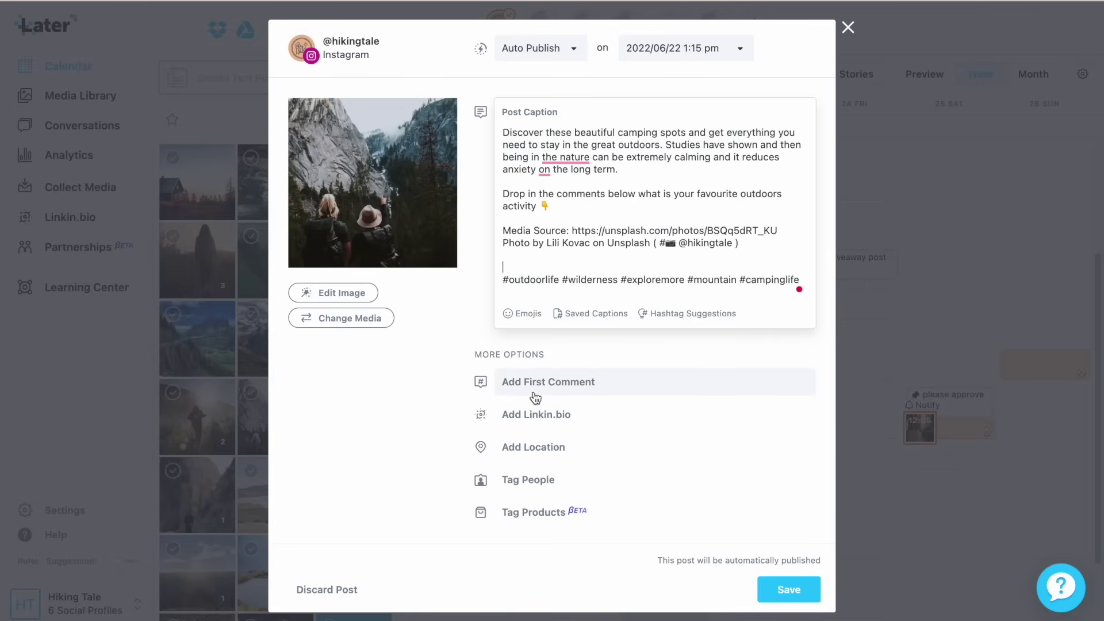
# Step: Tag the camping post with the location Vancouver, British Columbia
pyautogui.click(529, 493)
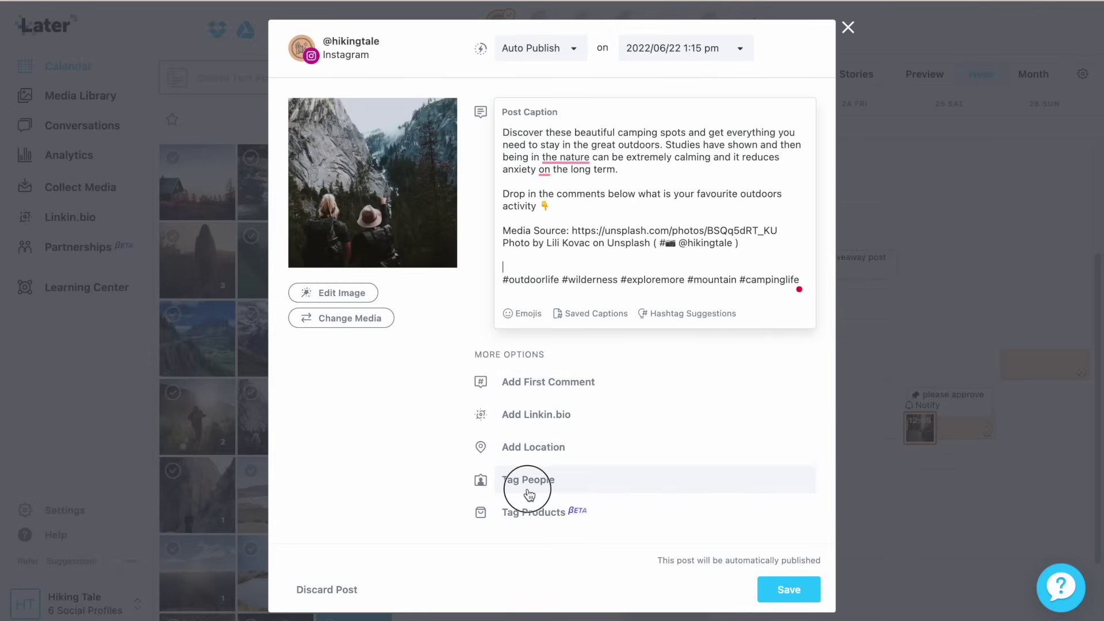
pyautogui.click(539, 446)
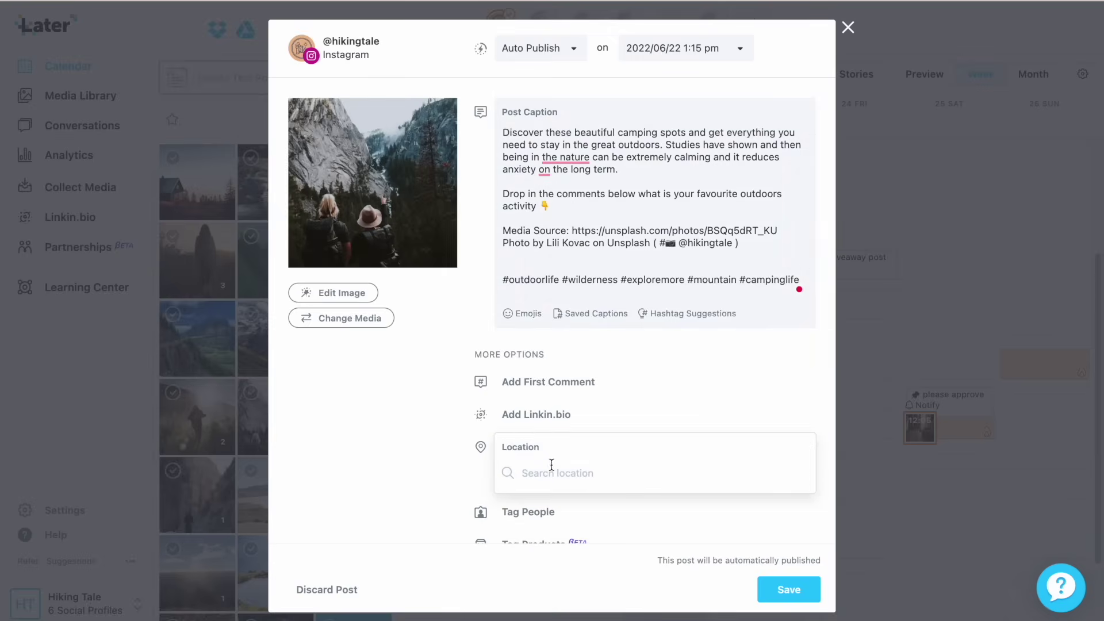
pyautogui.click(547, 475)
pyautogui.write('Vancouver')
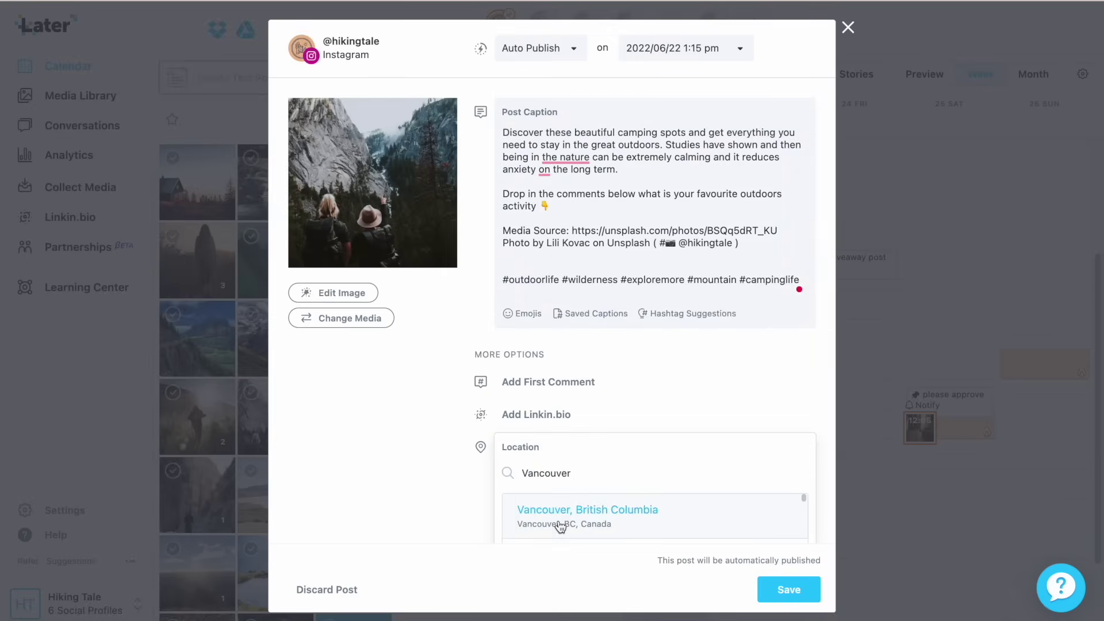
pyautogui.click(557, 524)
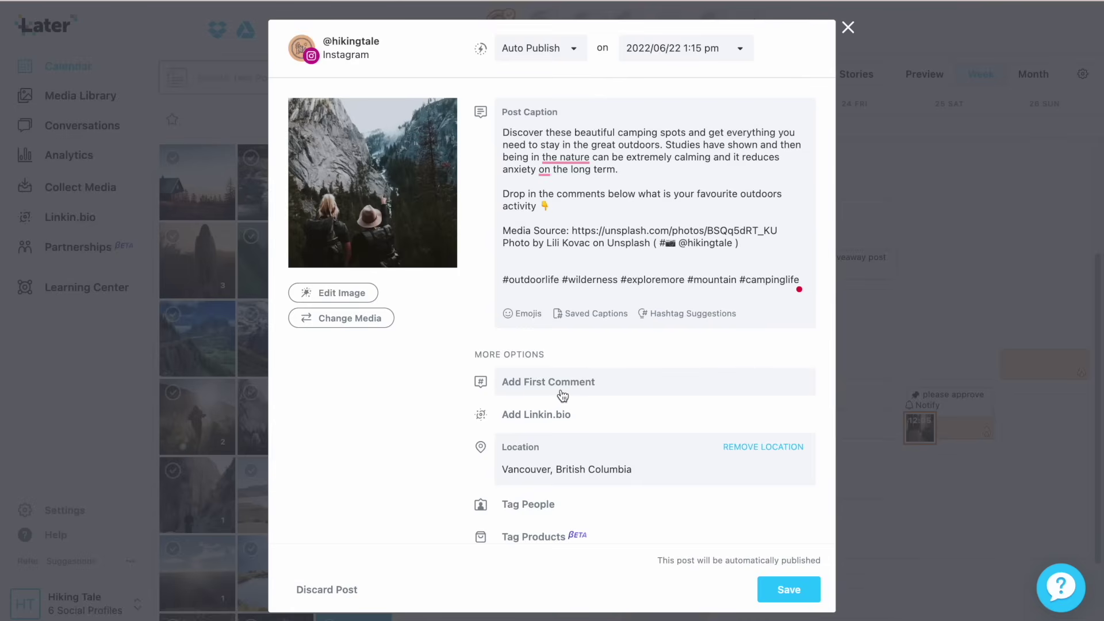
# Step: Move the caption's hashtag line into the first comment and save the camping post
pyautogui.click(614, 393)
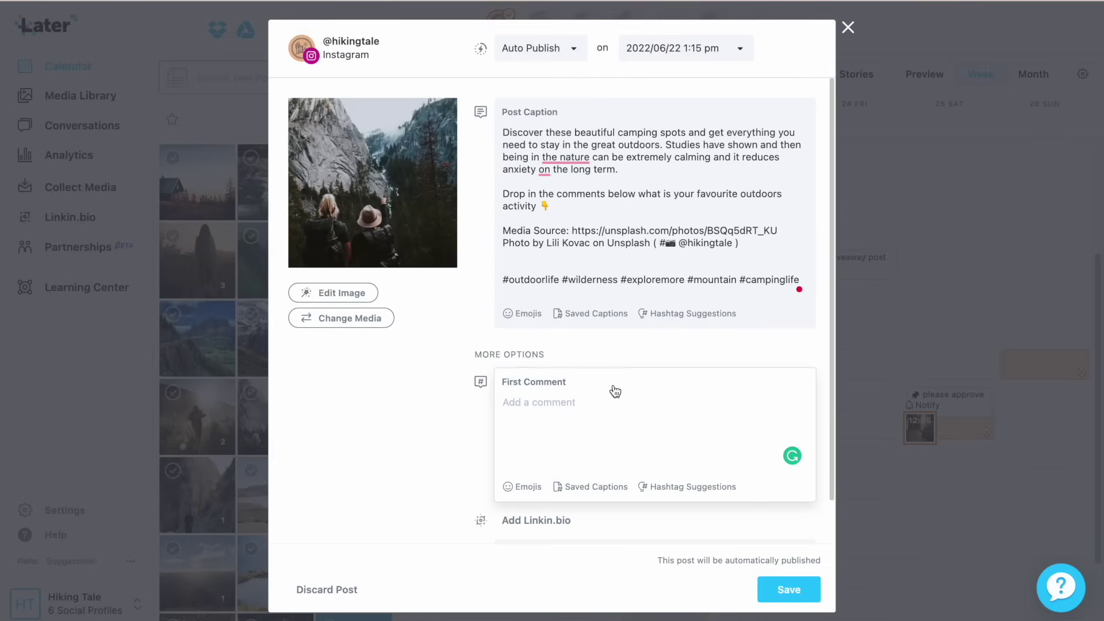
pyautogui.moveTo(802, 280); pyautogui.dragTo(499, 283)
pyautogui.hotkey('ctrl', 'c')
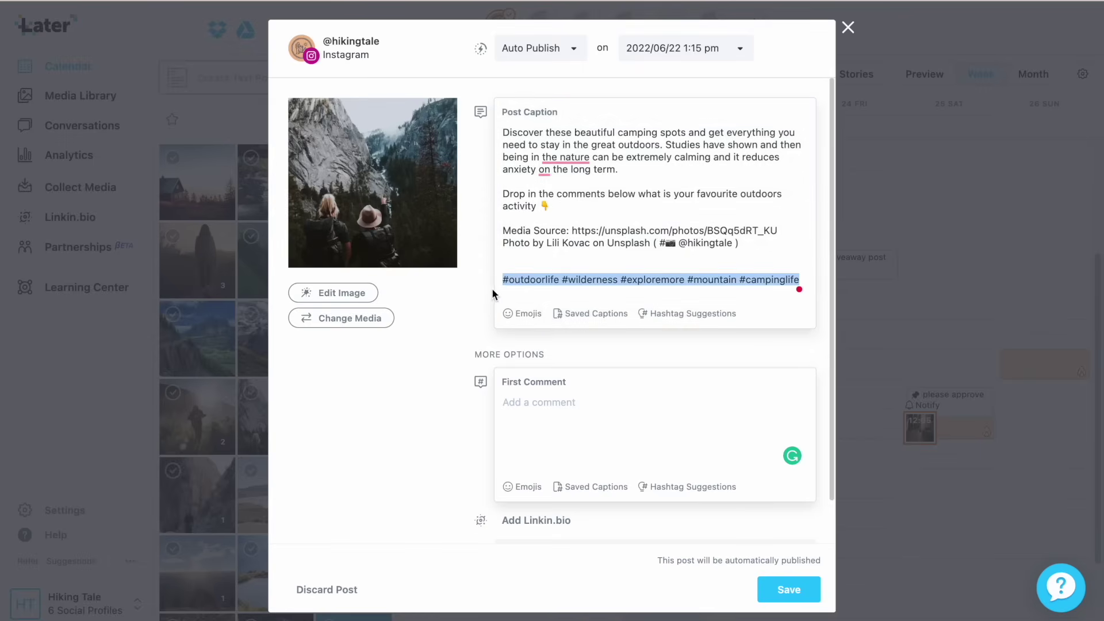
pyautogui.press('BackSpace')
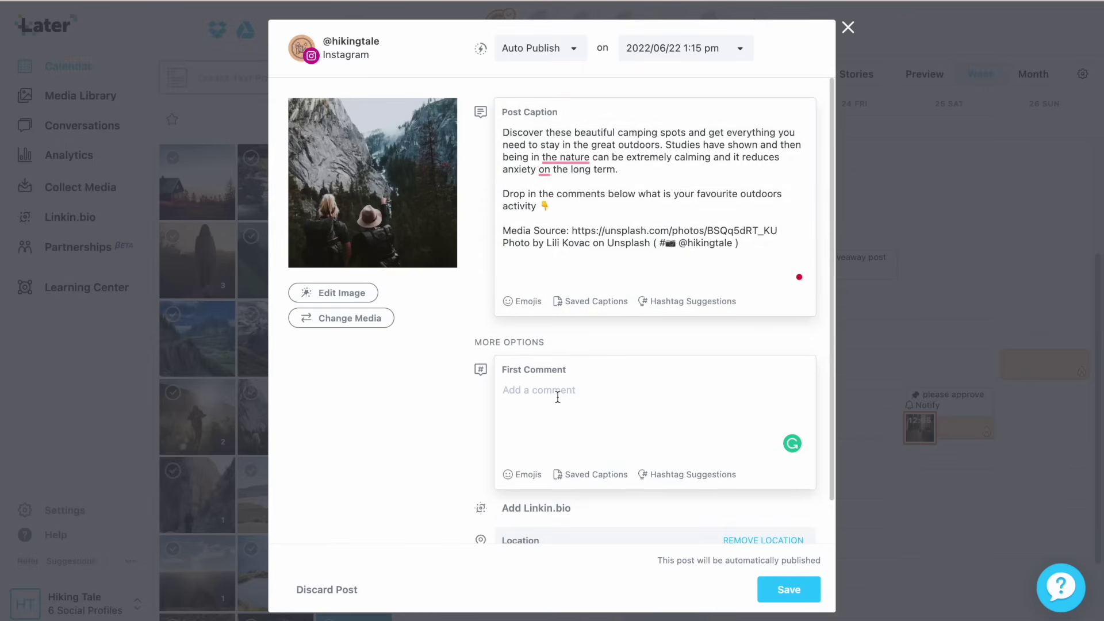
pyautogui.click(557, 396)
pyautogui.hotkey('ctrl', 'v')
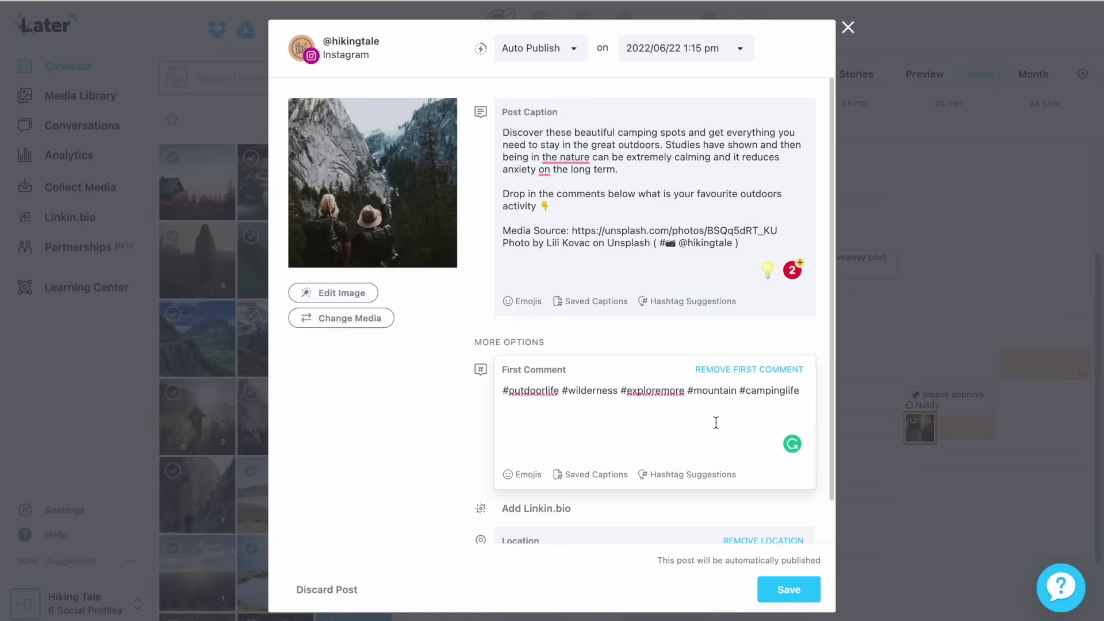
pyautogui.click(428, 445)
pyautogui.scroll(-3, 546, 466)
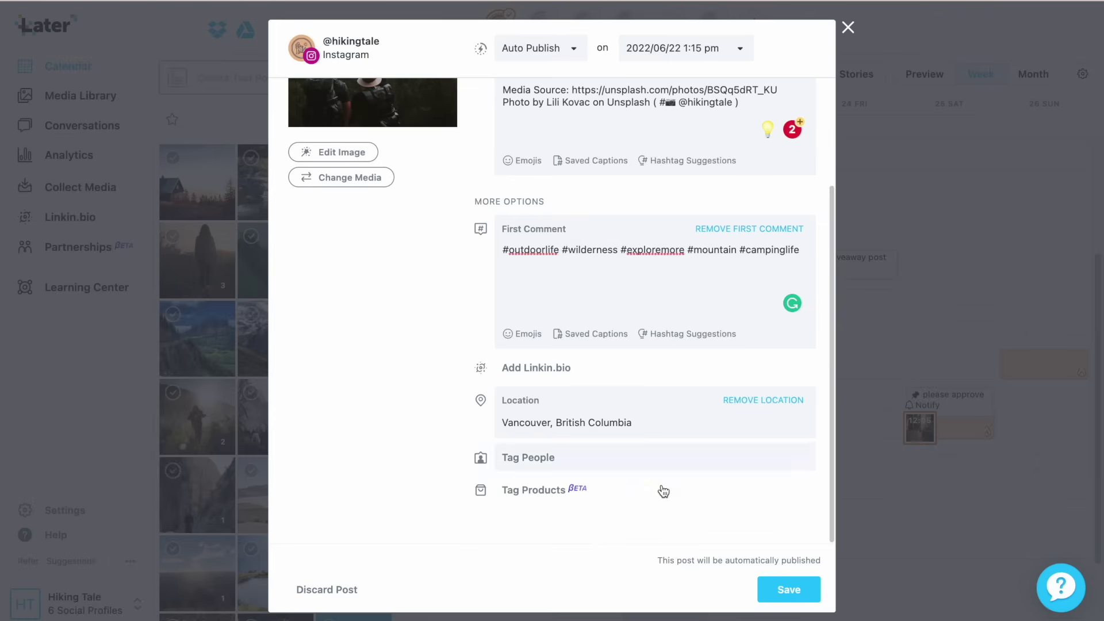
pyautogui.click(765, 587)
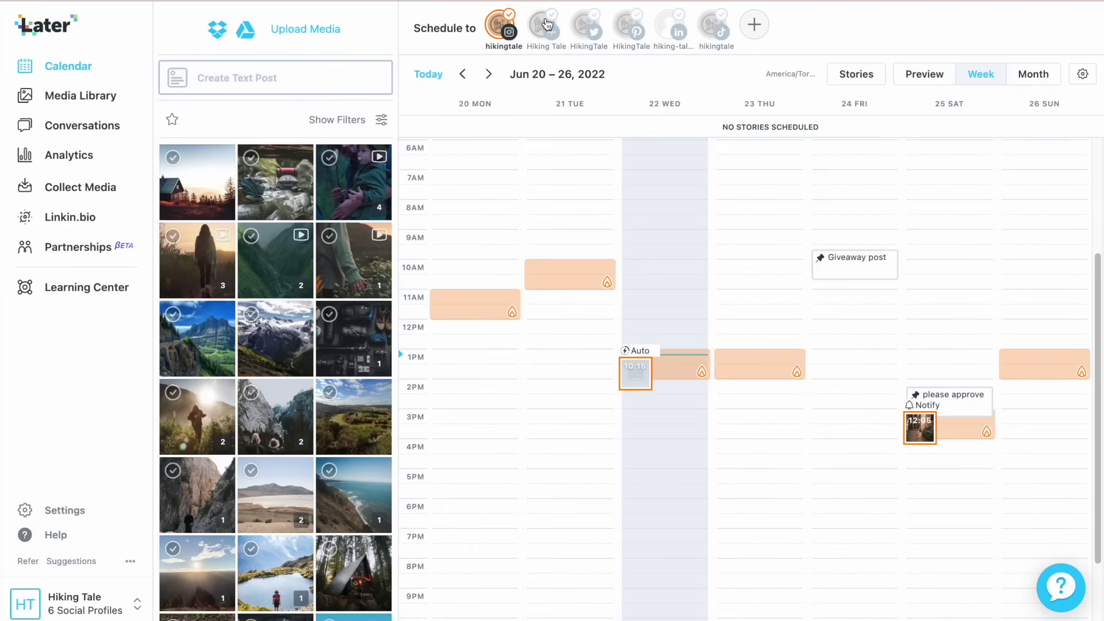
# Step: Add TikTok and Facebook profiles and drop the flower-field video onto Thursday, Jun 23
pyautogui.click(709, 25)
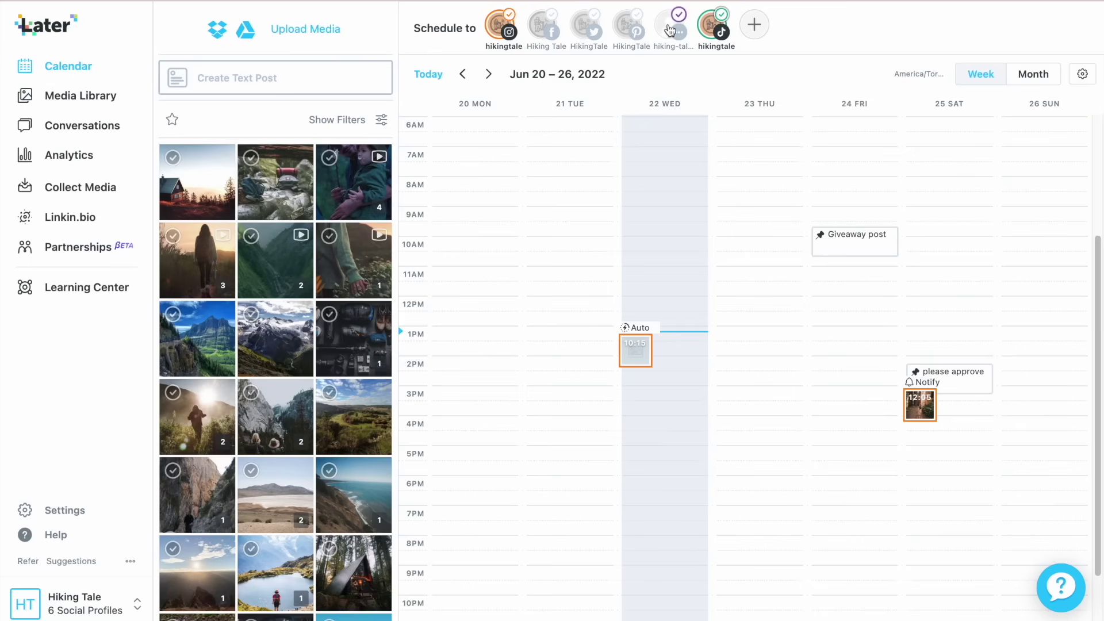
pyautogui.click(541, 26)
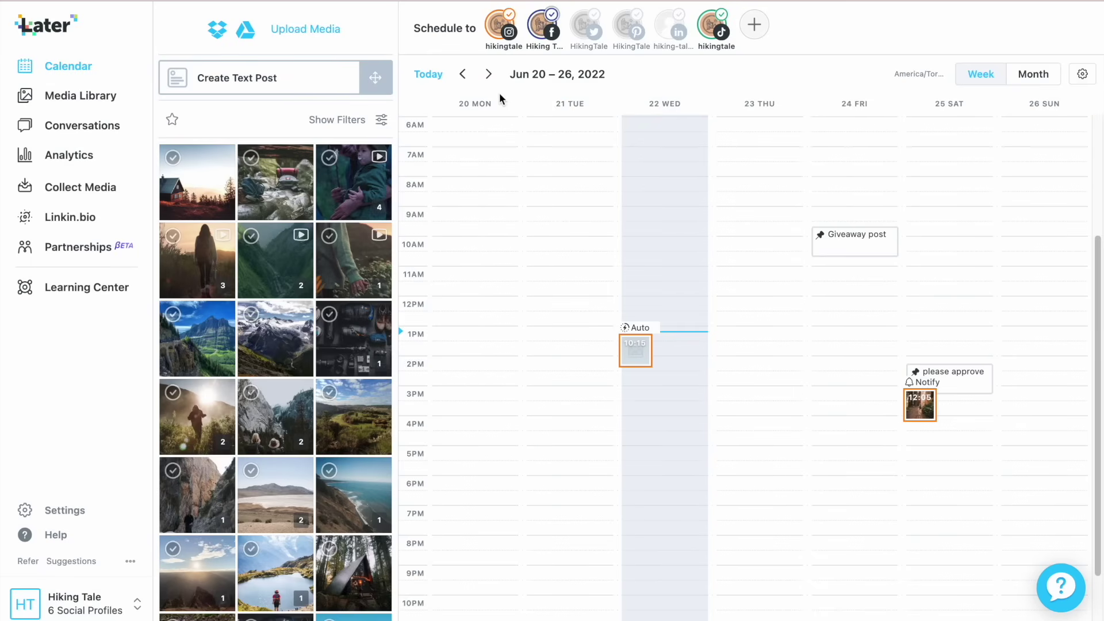
pyautogui.moveTo(350, 259); pyautogui.dragTo(785, 323)
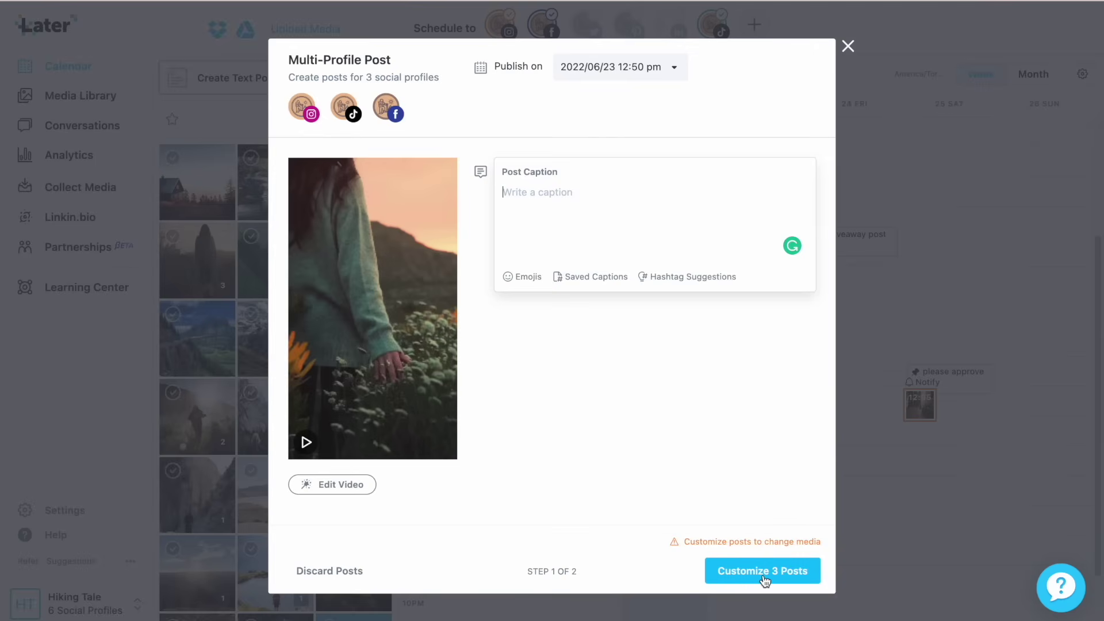
# Step: Save the three customized posts for Instagram, TikTok and Facebook, then deselect TikTok
pyautogui.click(743, 575)
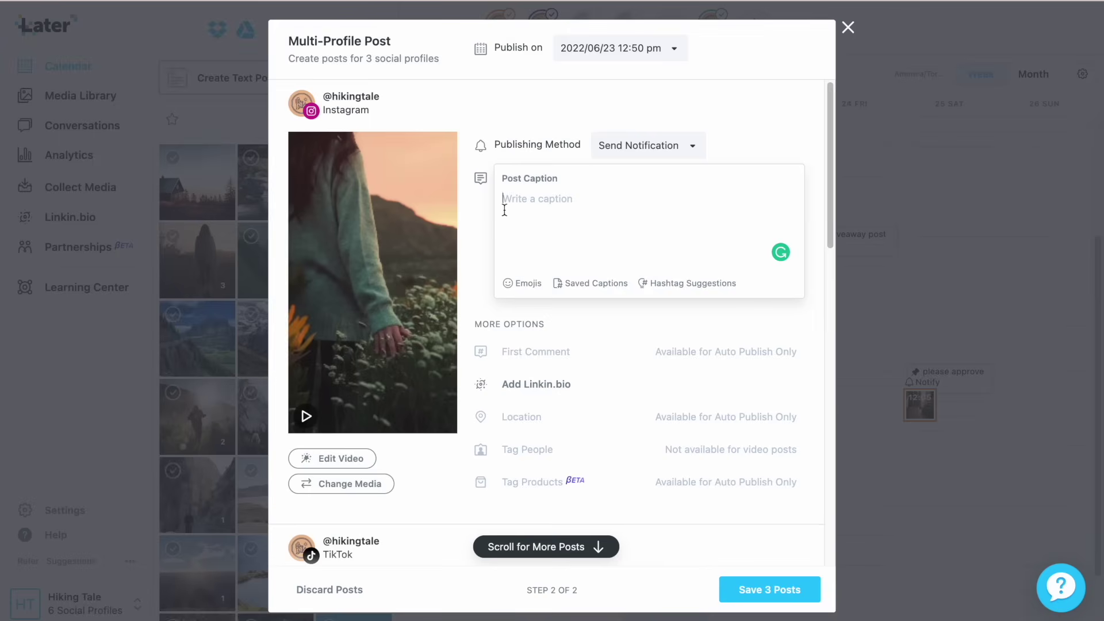
pyautogui.scroll(-1, 519, 250)
pyautogui.scroll(-3, 524, 276)
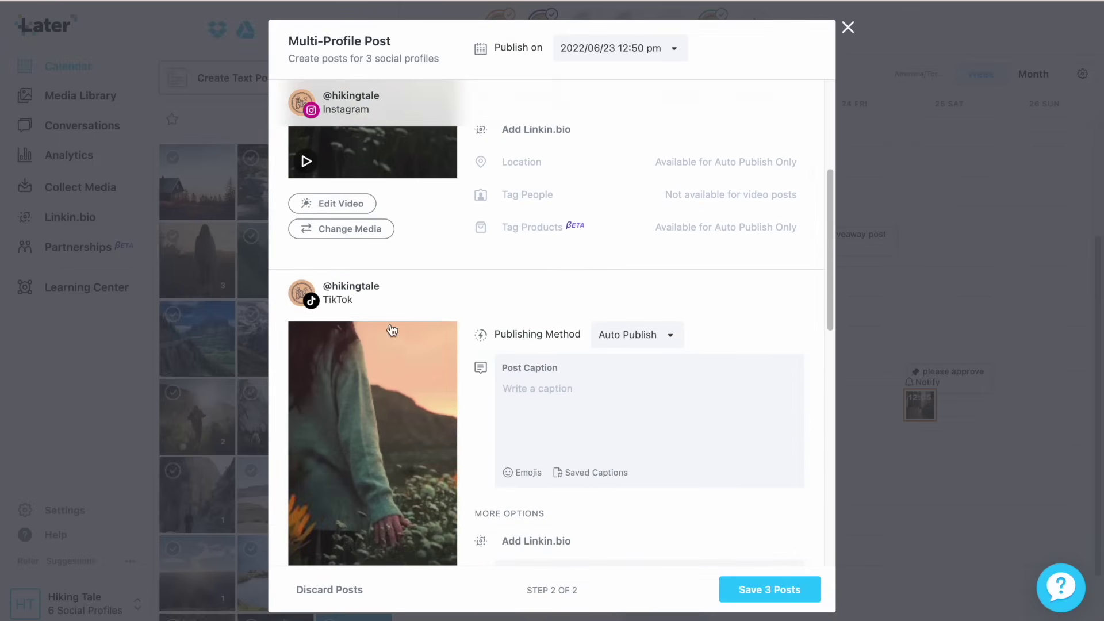
pyautogui.scroll(-6, 392, 329)
pyautogui.scroll(7, 529, 353)
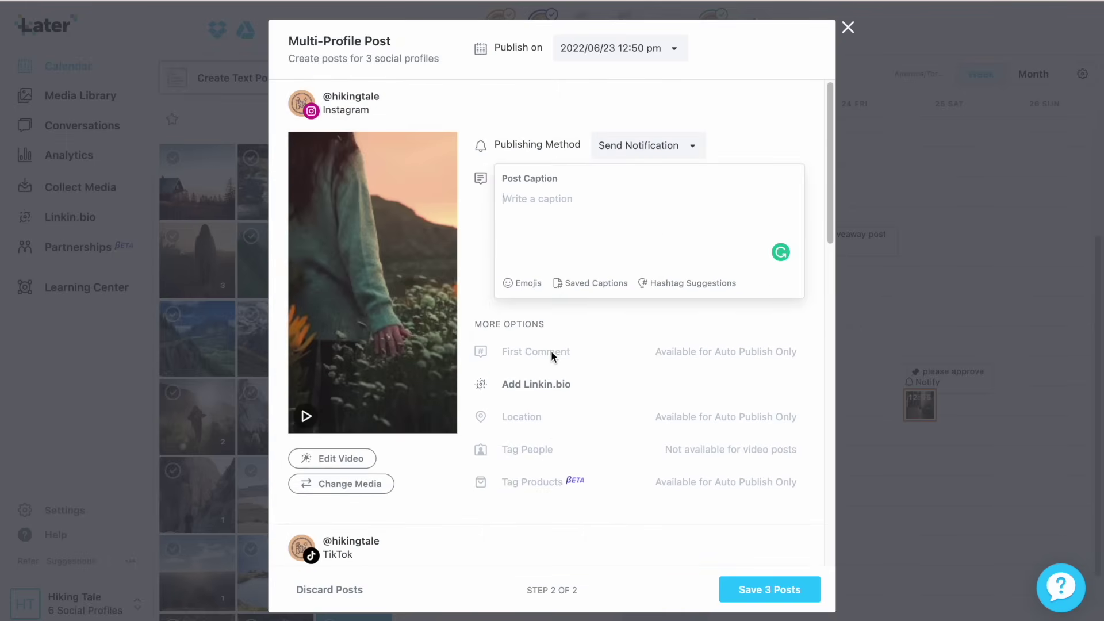
pyautogui.click(771, 589)
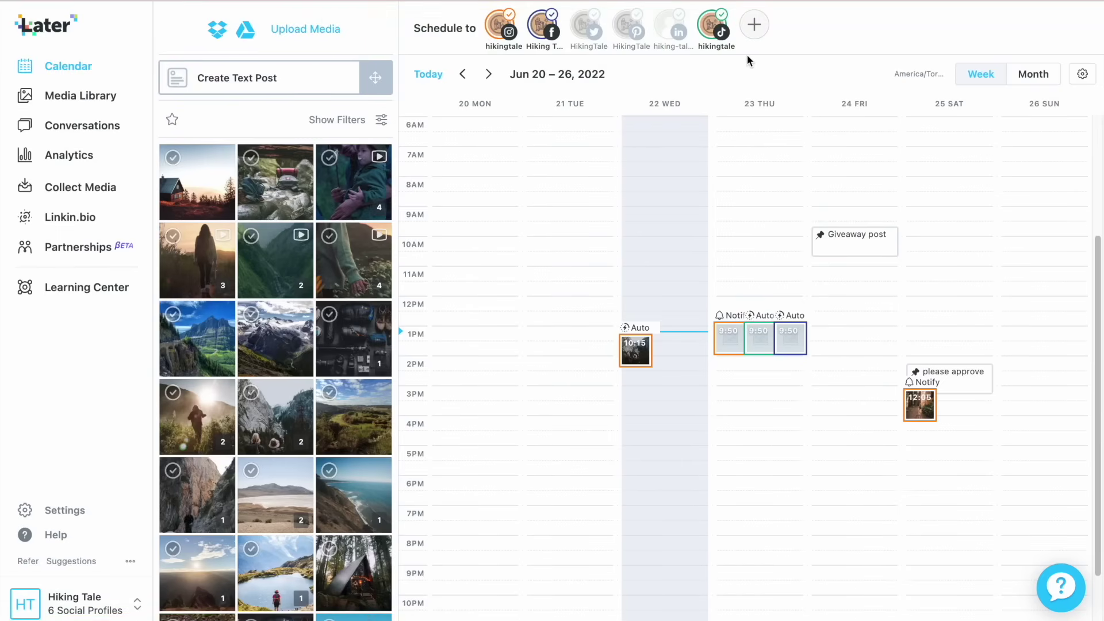
pyautogui.click(713, 24)
# Step: Create an Instagram-only carousel of the cabin-at-sunset, mountain and hillside photos on Friday, Jun 24
pyautogui.click(550, 24)
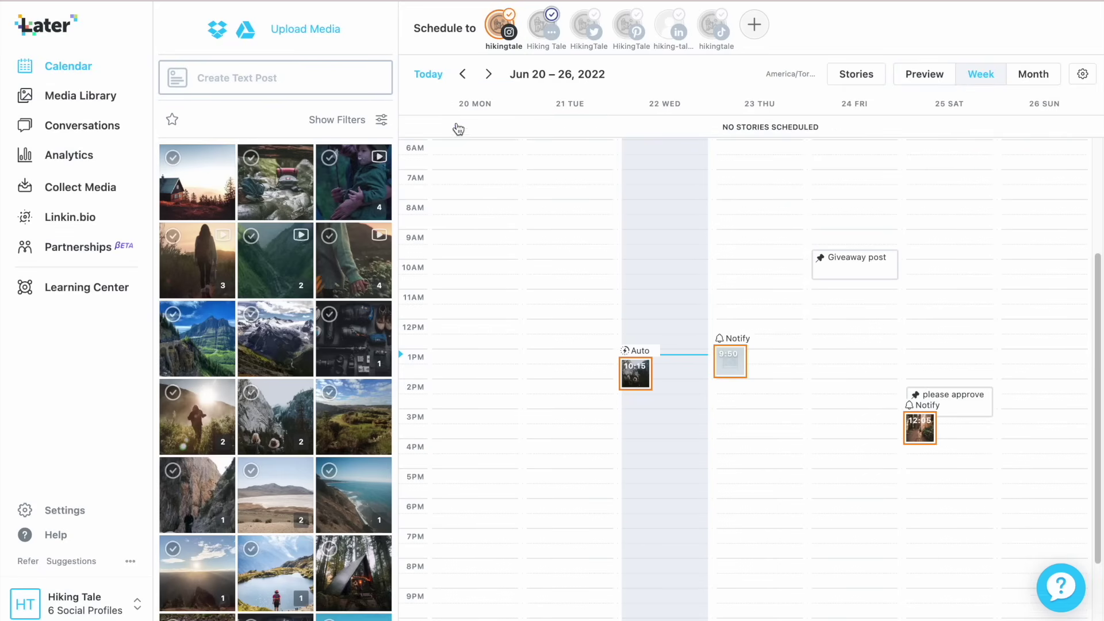
pyautogui.click(172, 157)
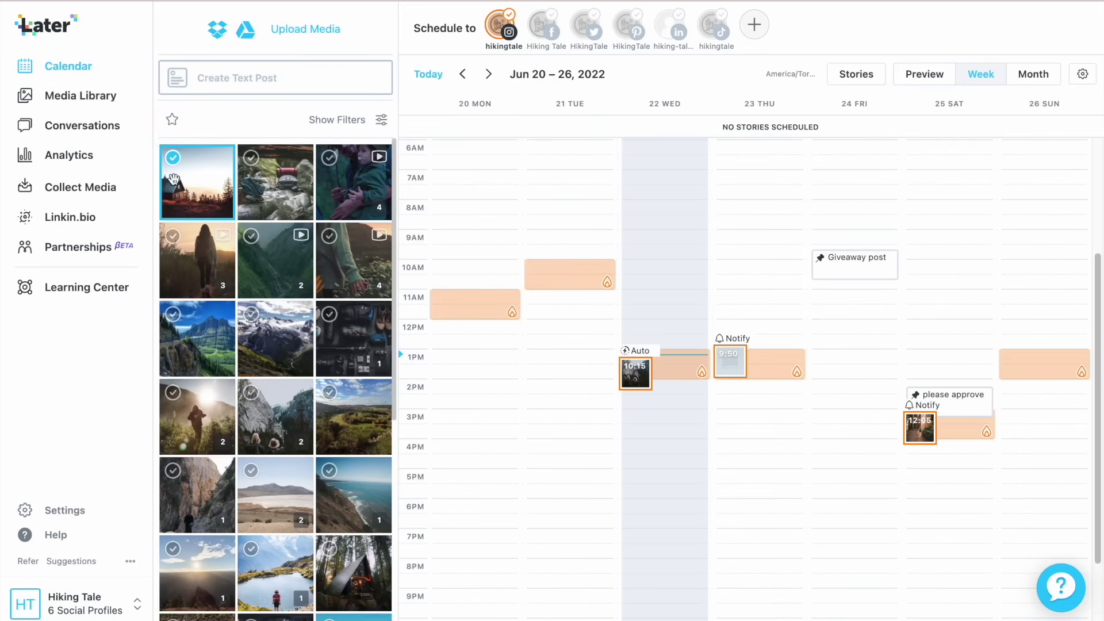
pyautogui.click(174, 321)
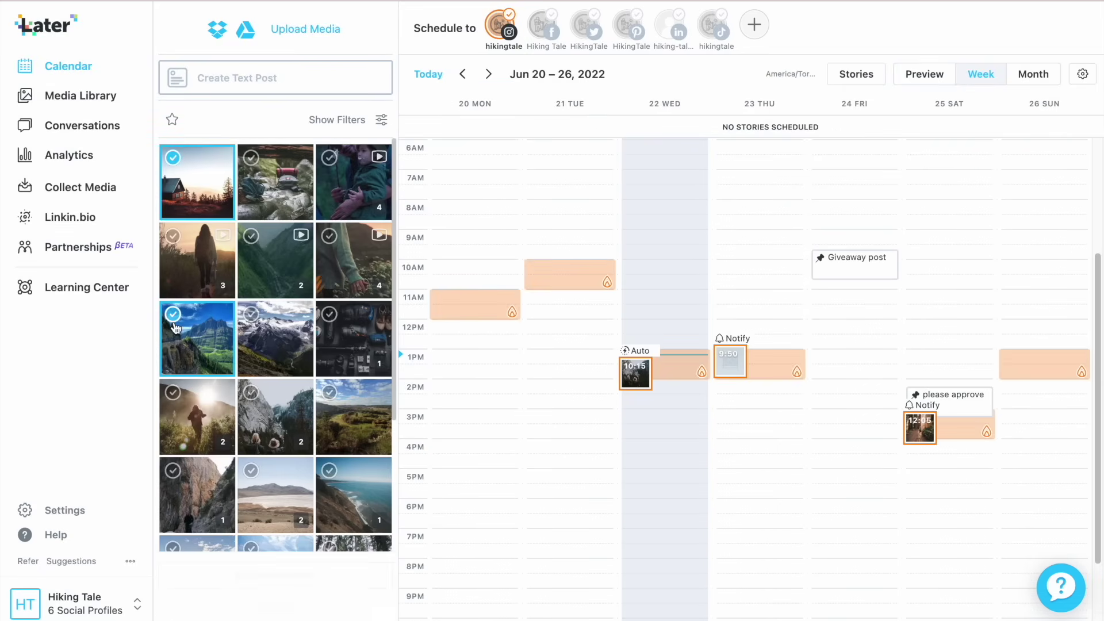
pyautogui.click(333, 422)
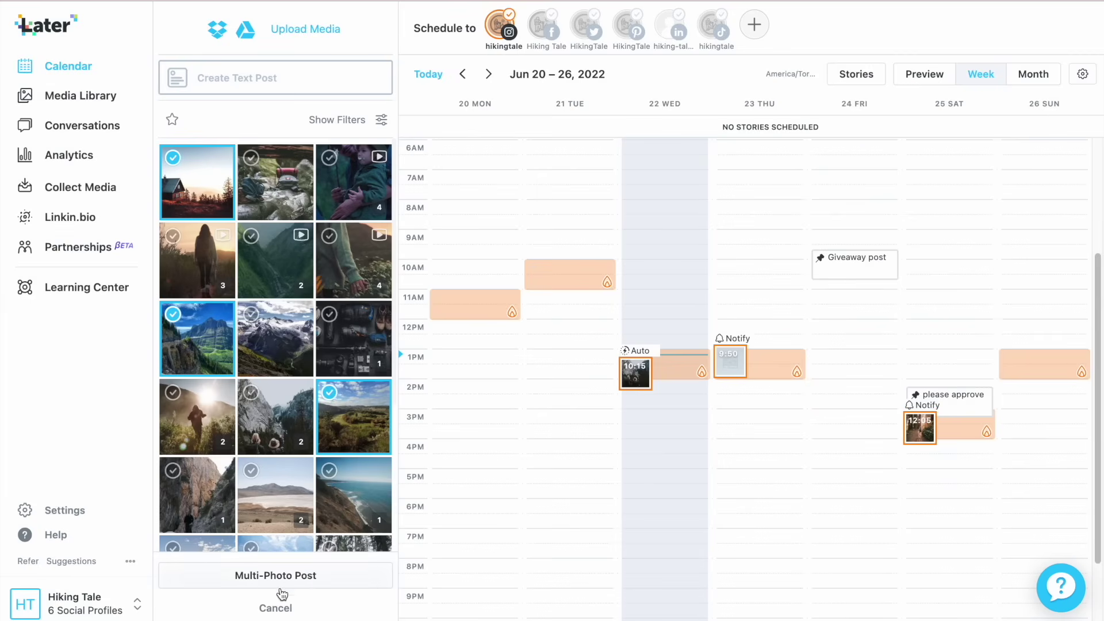
pyautogui.moveTo(351, 425); pyautogui.dragTo(863, 319)
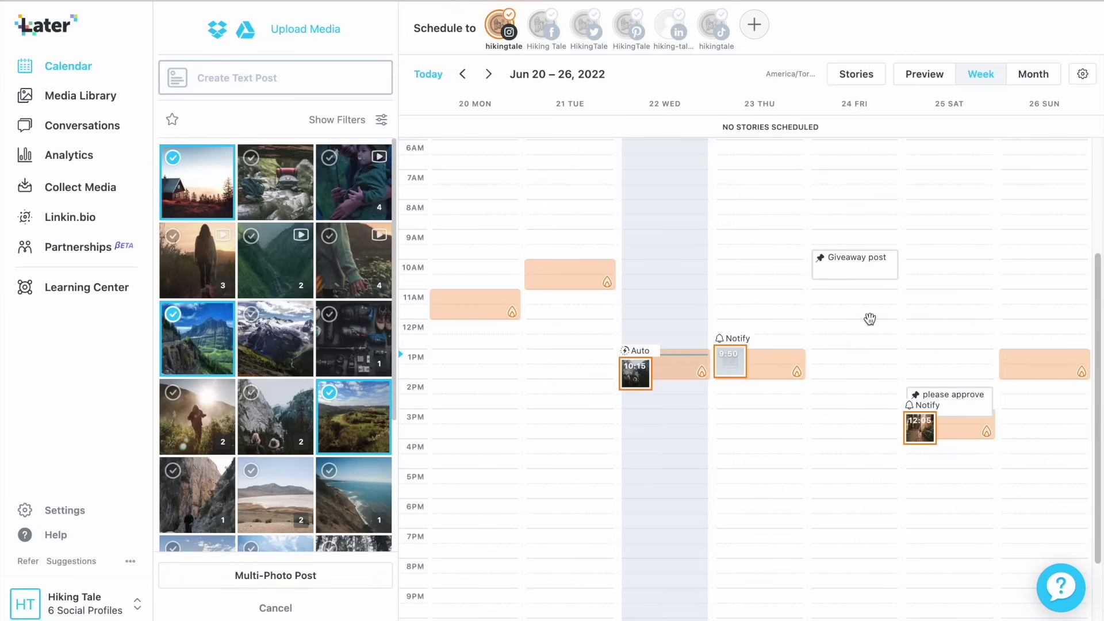
pyautogui.click(346, 355)
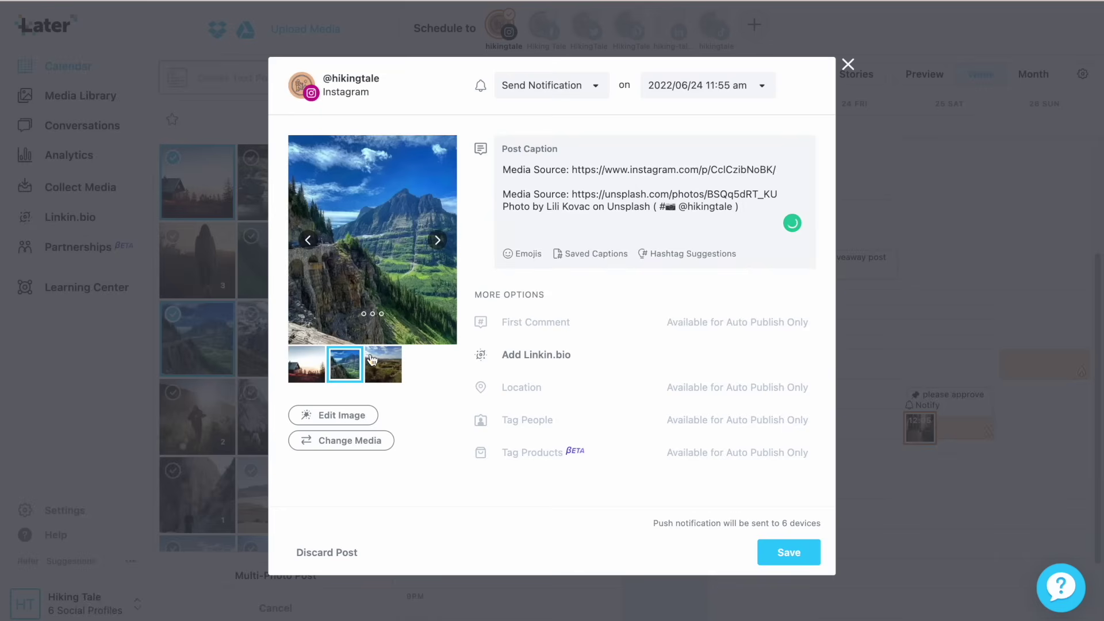
pyautogui.click(381, 362)
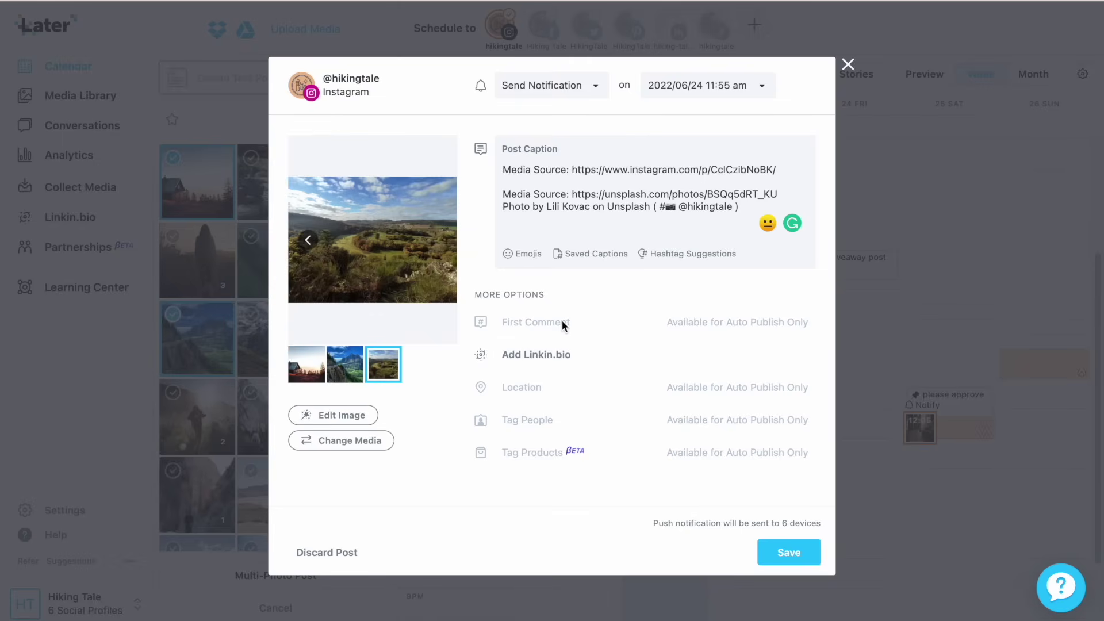
# Step: Switch the post to auto publish and insert #wilderness and #mountain from 'hikes' suggestions
pyautogui.click(572, 100)
pyautogui.click(562, 121)
pyautogui.click(684, 254)
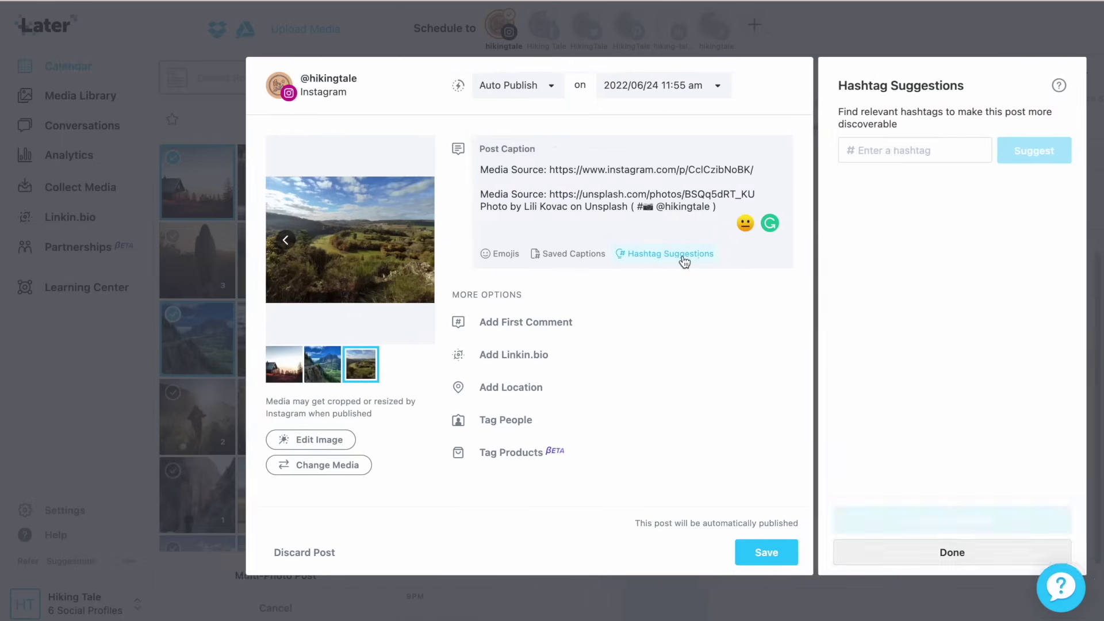
pyautogui.click(805, 151)
pyautogui.write('hi')
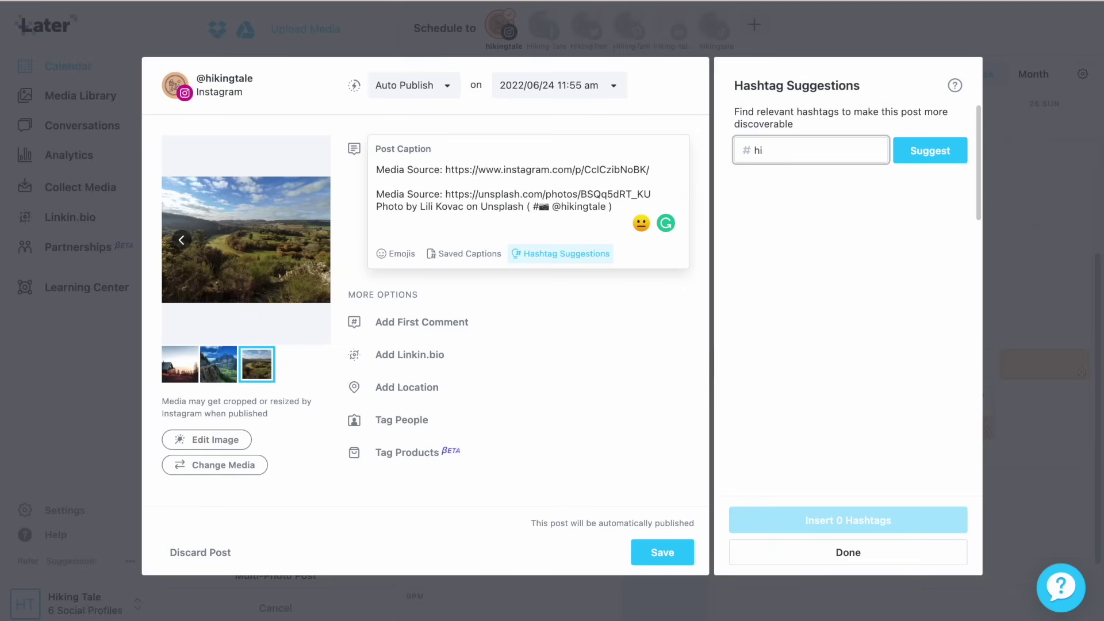
pyautogui.write('kes')
pyautogui.press('Return')
pyautogui.click(953, 246)
pyautogui.click(952, 286)
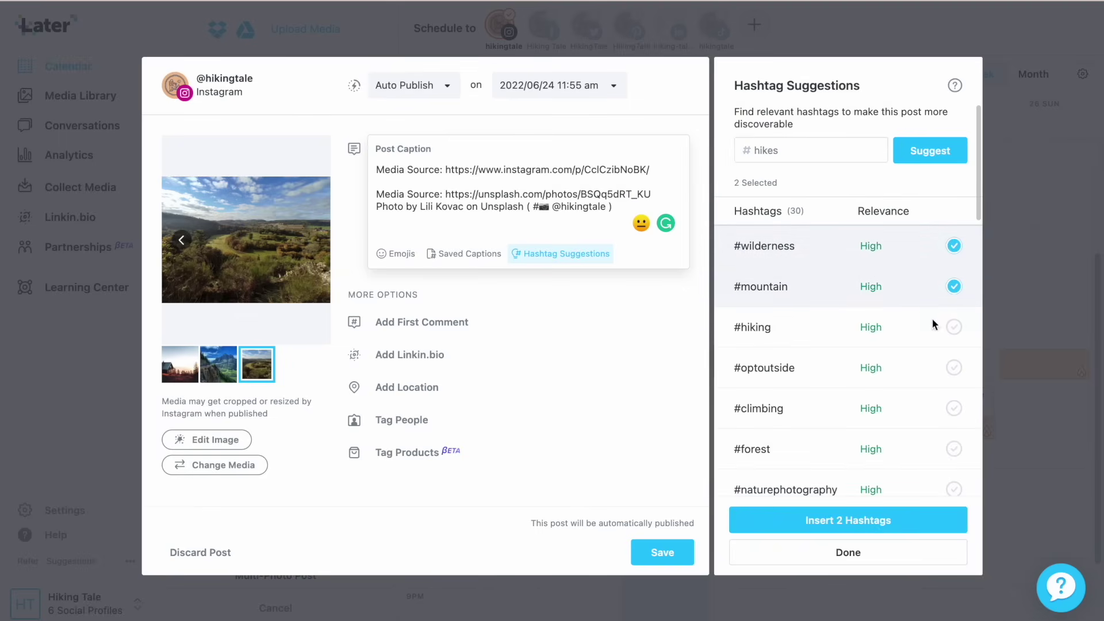
pyautogui.click(877, 520)
# Step: Close hashtag suggestions and save the carousel scheduled for Friday, Jun 24, 11:55 am
pyautogui.moveTo(485, 219); pyautogui.dragTo(376, 219)
pyautogui.click(376, 220)
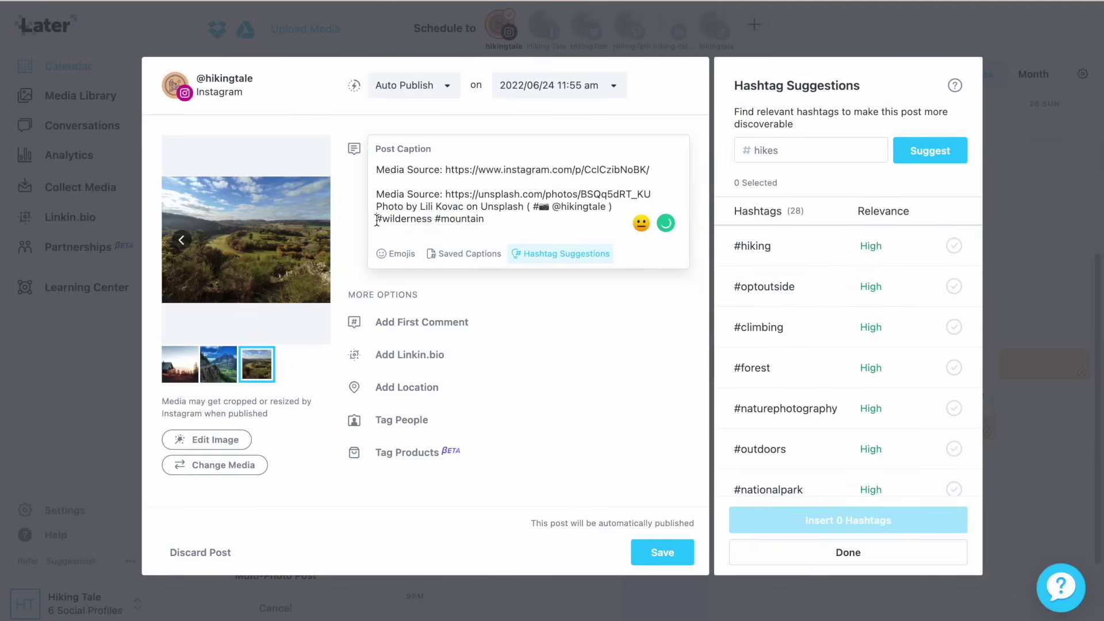
pyautogui.click(793, 552)
pyautogui.click(779, 549)
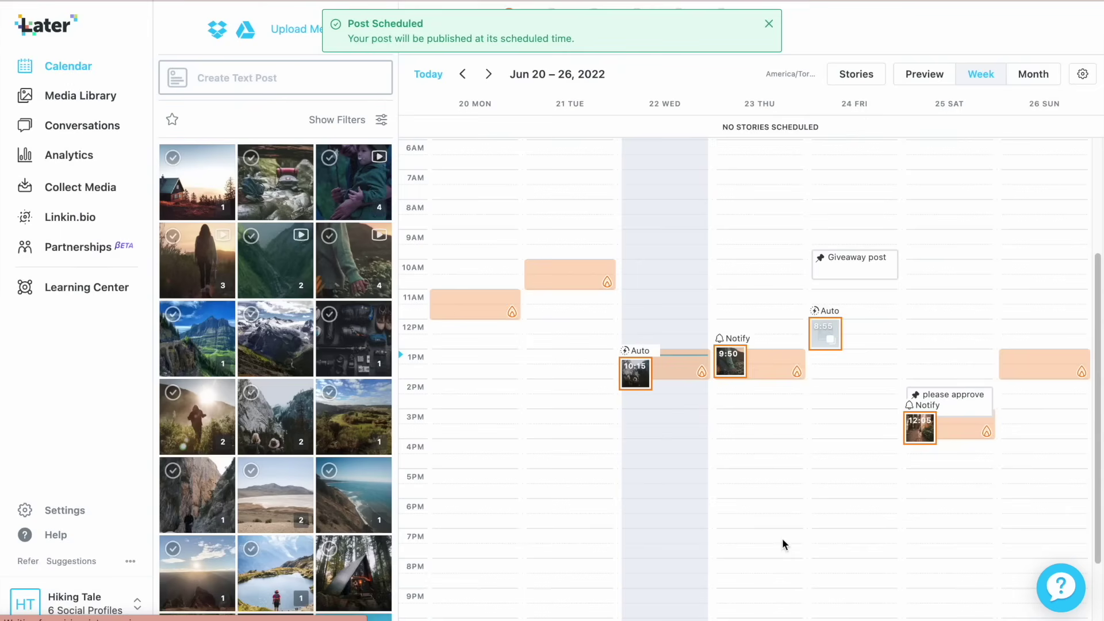
# Step: Add a photo as a story frame on Jun 22 in the stories timeline
pyautogui.click(770, 25)
pyautogui.click(855, 75)
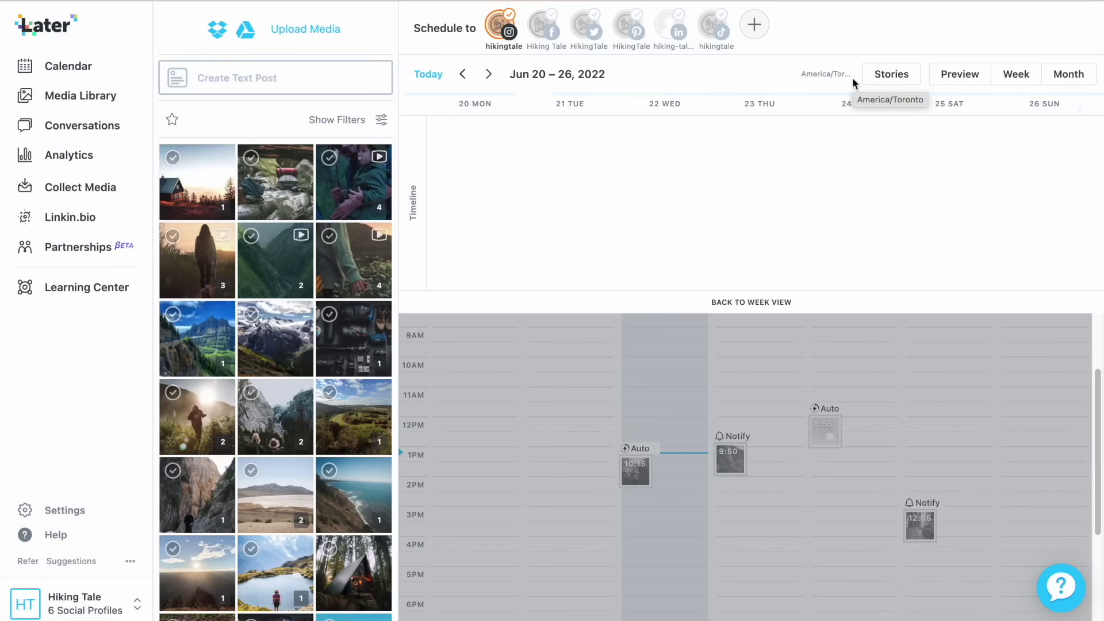
pyautogui.moveTo(206, 271); pyautogui.dragTo(570, 469)
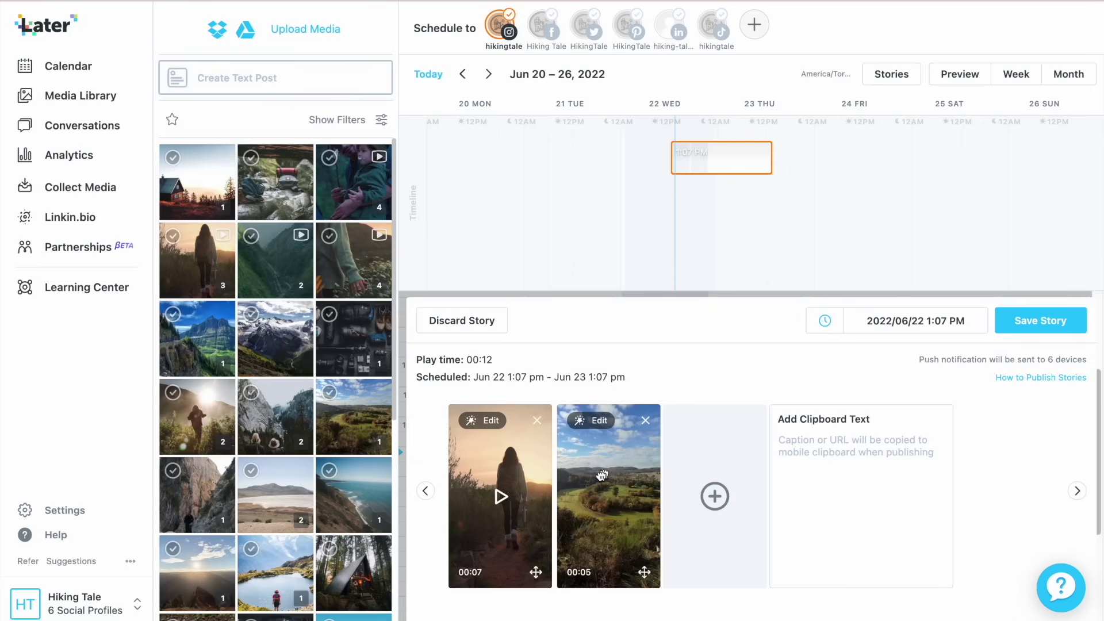
pyautogui.click(600, 425)
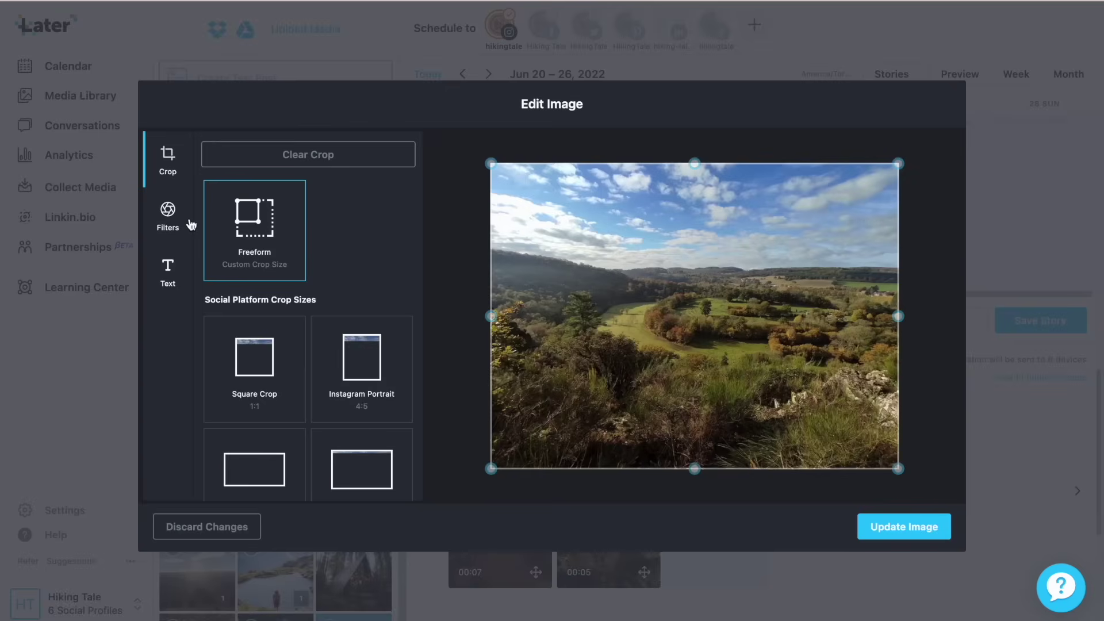
pyautogui.click(167, 215)
pyautogui.click(172, 271)
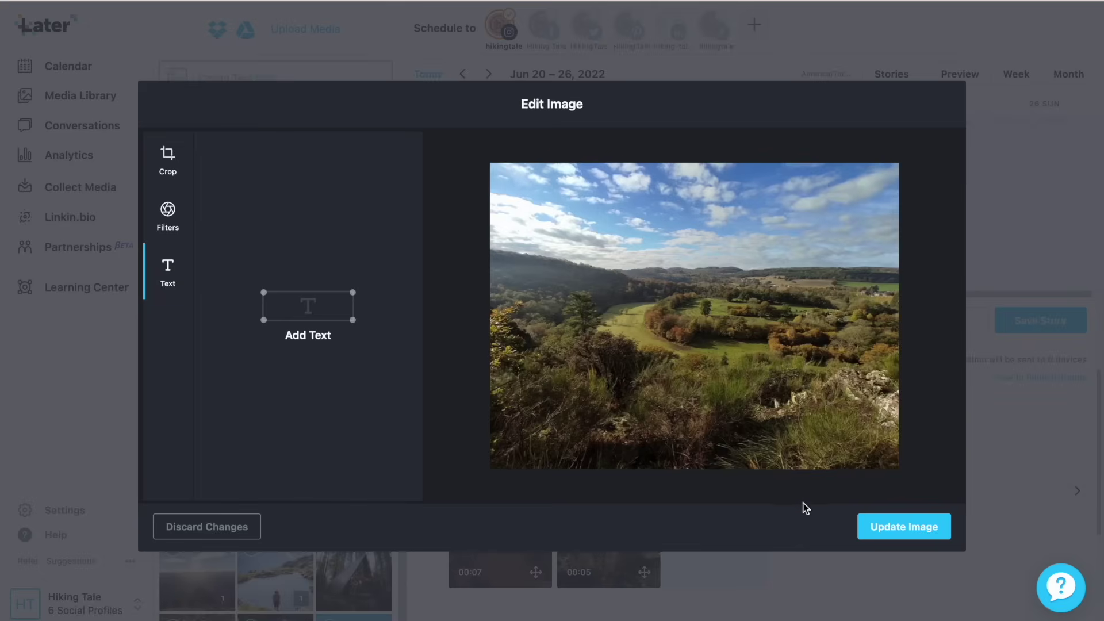
pyautogui.click(877, 530)
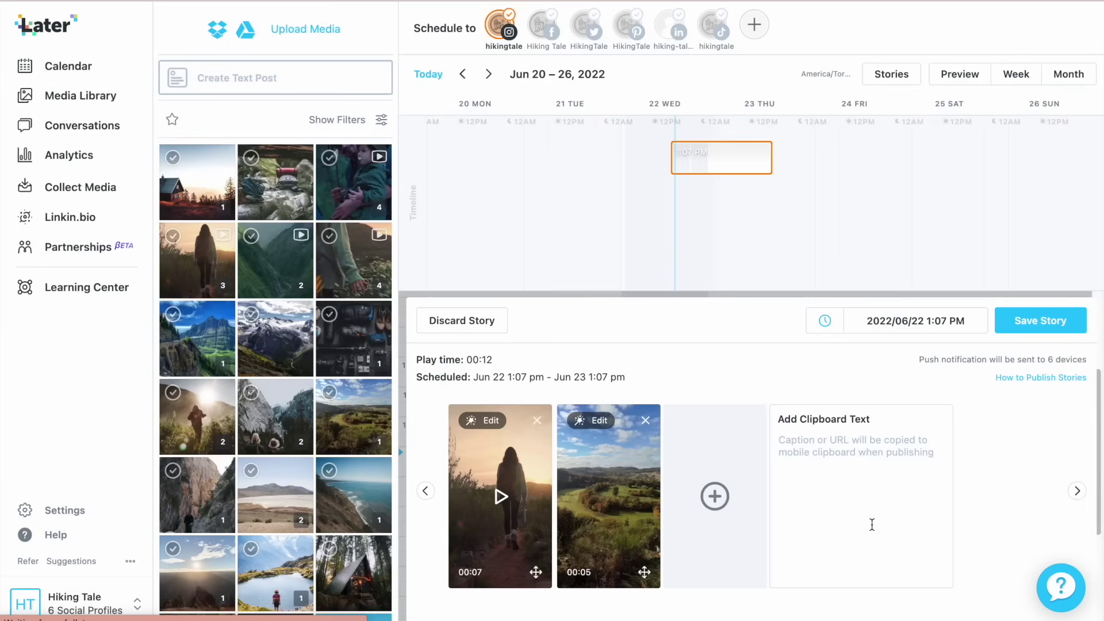
pyautogui.click(823, 476)
pyautogui.write('www.hiking.com')
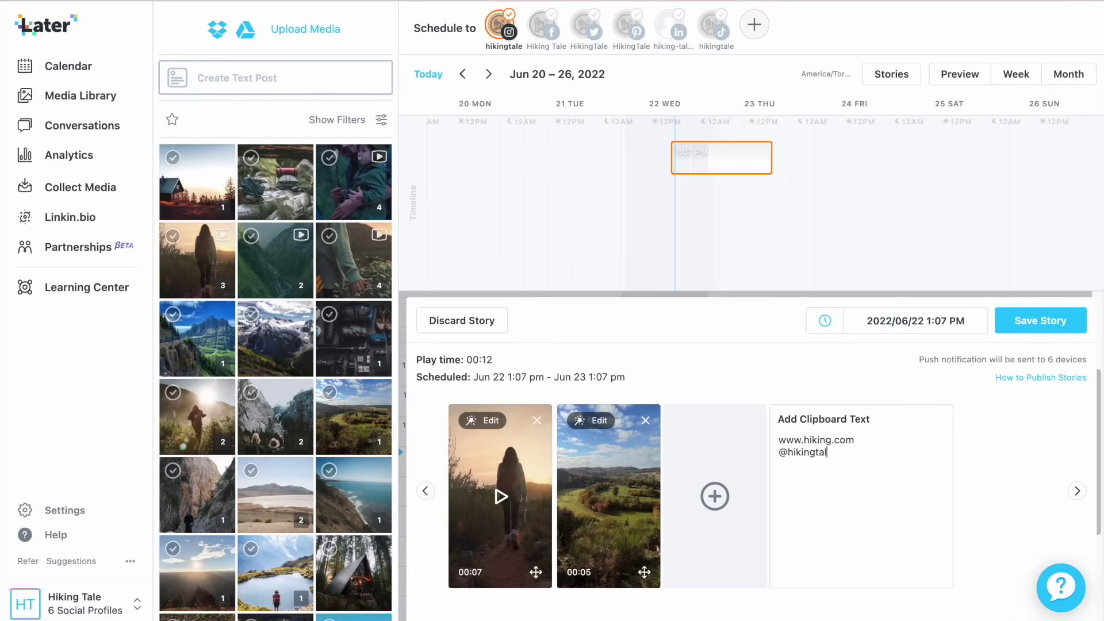
# Step: Save the story with its website and handle clipboard text to Wednesday, Jun 22
pyautogui.click(1070, 320)
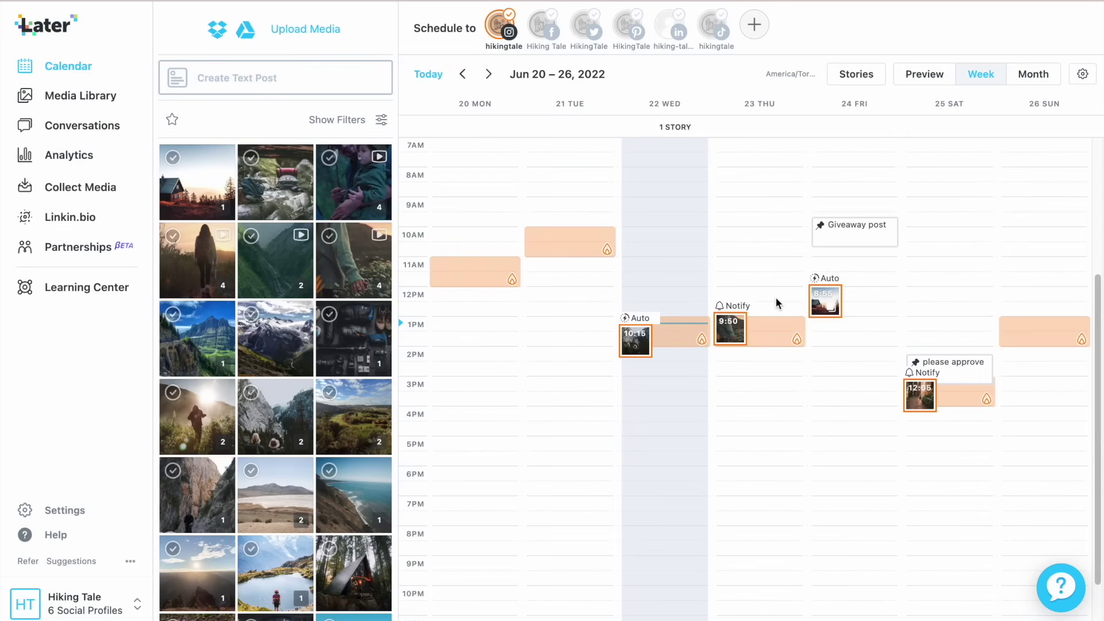
# Step: Create seven weekly 12:00 PM Quick Schedule time slots through the setup wizard
pyautogui.click(951, 238)
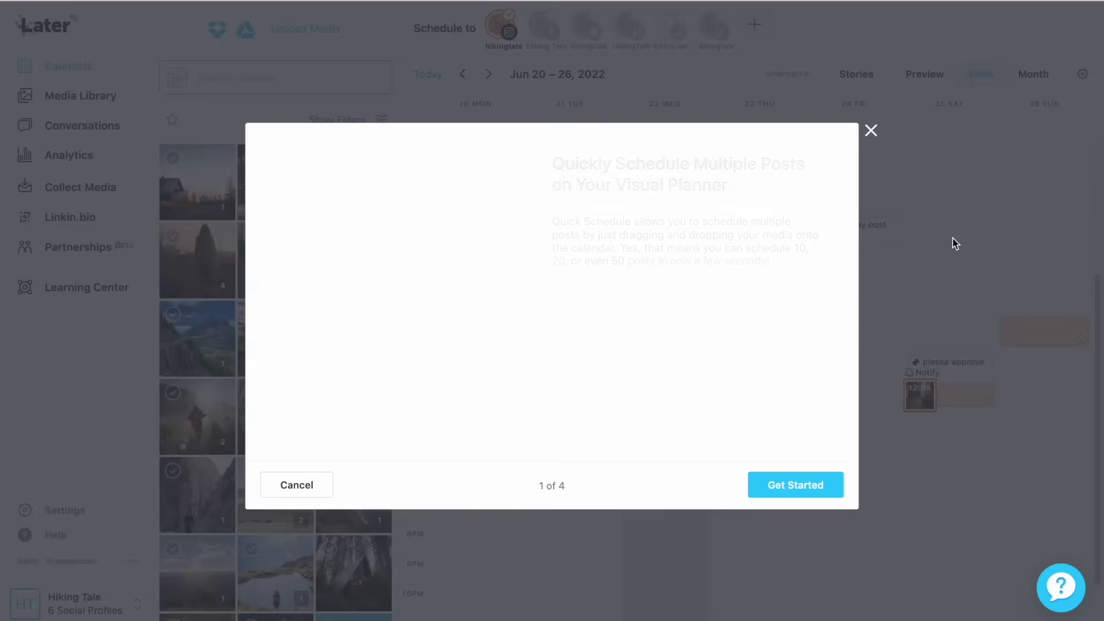
pyautogui.click(764, 484)
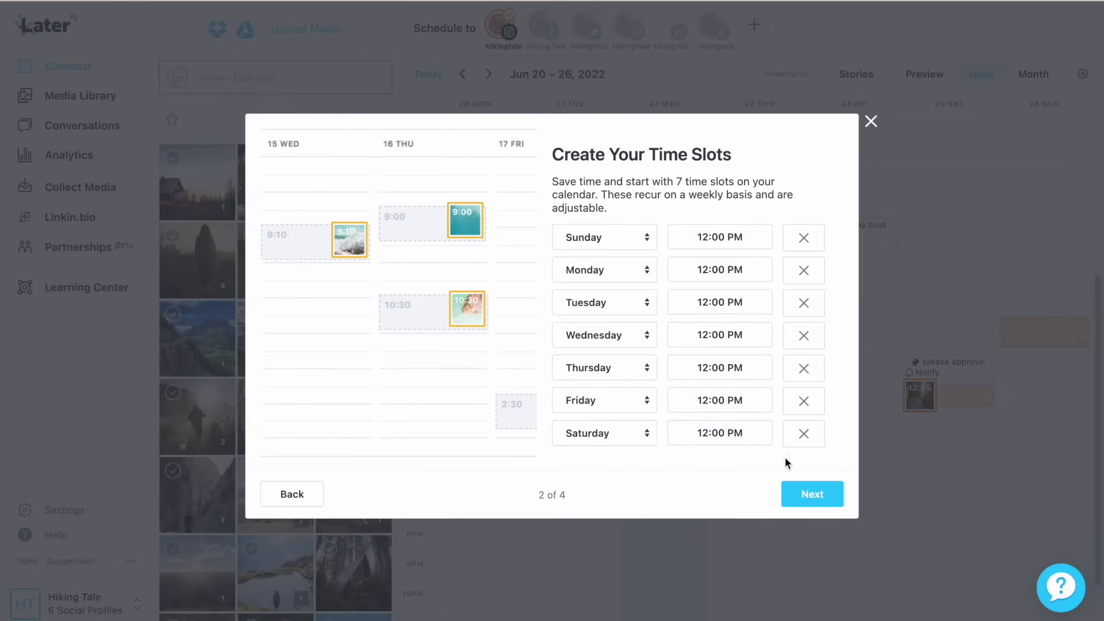
pyautogui.click(804, 493)
pyautogui.click(803, 493)
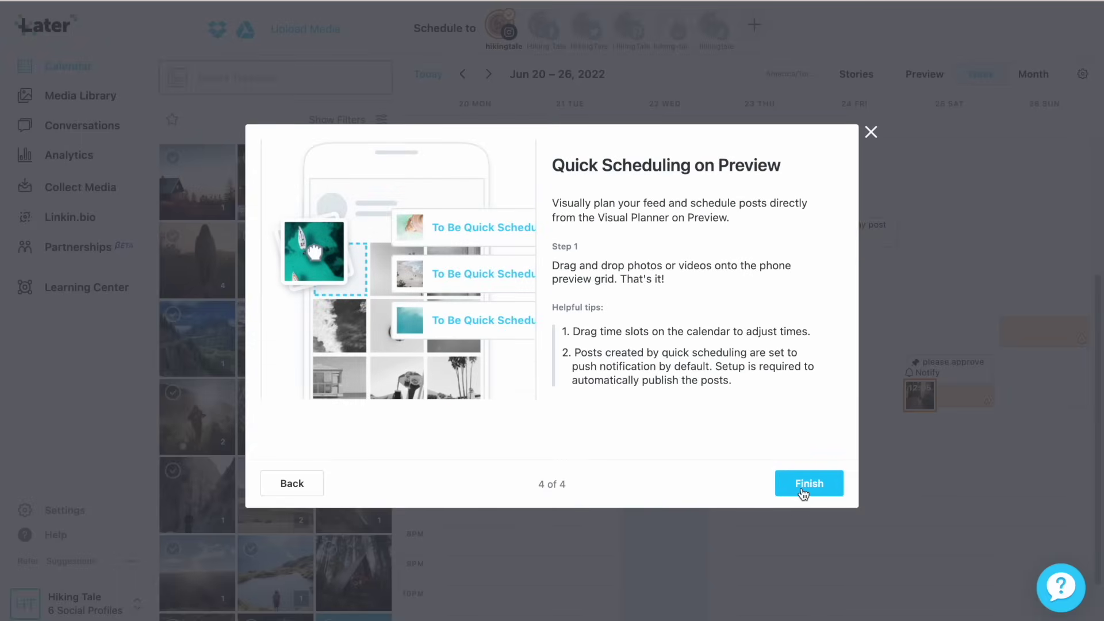
pyautogui.click(808, 483)
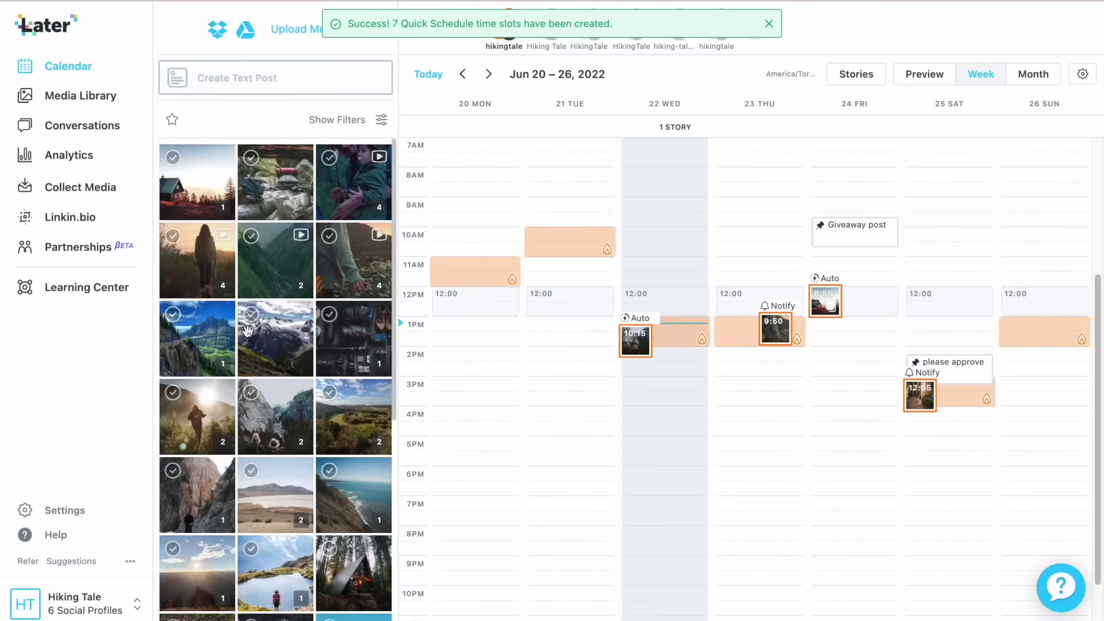
# Step: Quick-schedule the snowy mountains, camera gear and mountain photos into the open slots
pyautogui.click(251, 315)
pyautogui.click(329, 314)
pyautogui.click(185, 316)
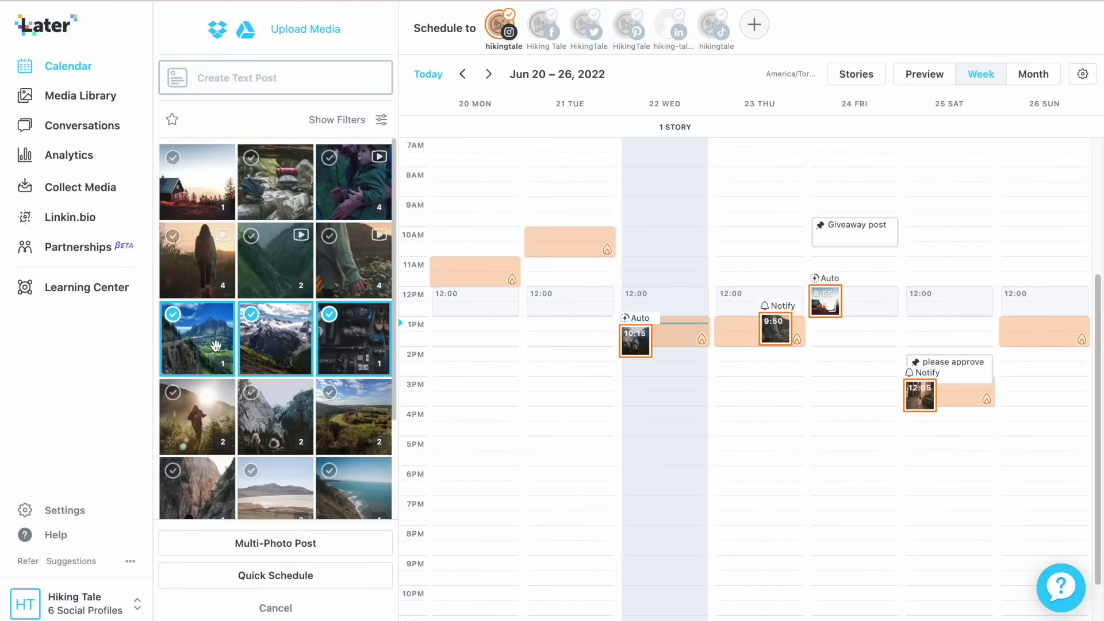
pyautogui.moveTo(185, 317); pyautogui.dragTo(640, 74)
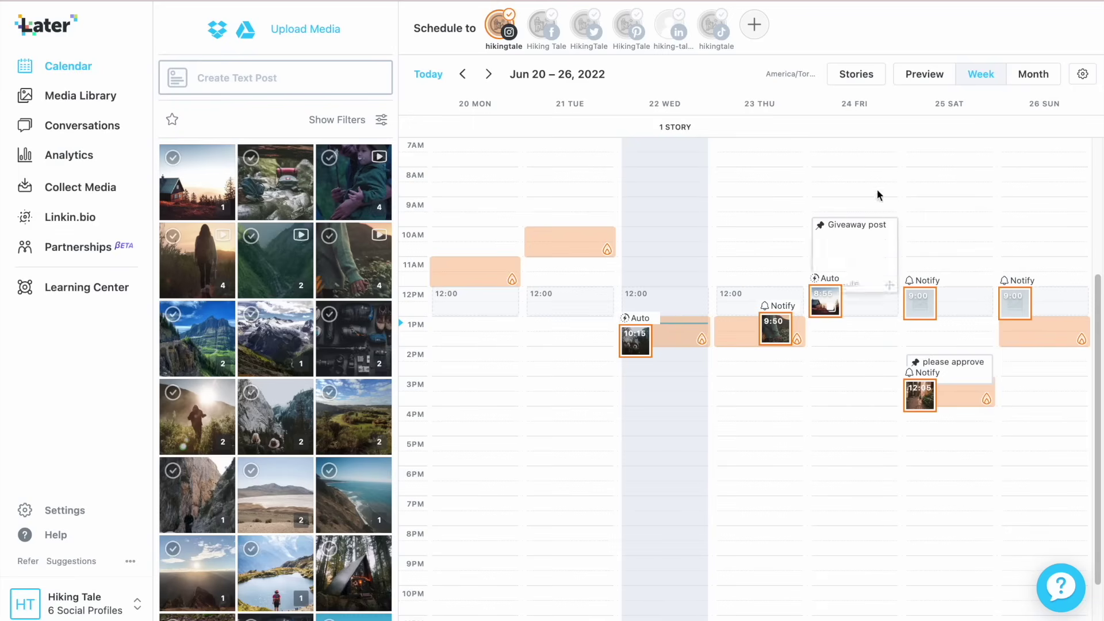
# Step: In the grid preview, swap the Jun 27 mountain post for the grey cliff photo and save
pyautogui.click(933, 80)
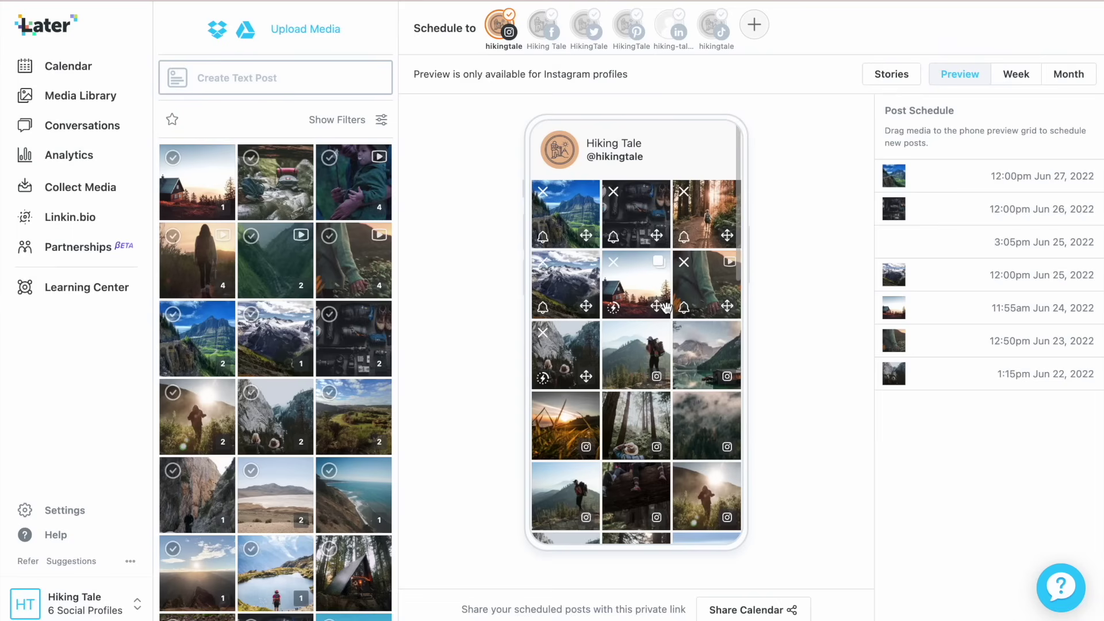
pyautogui.moveTo(586, 307); pyautogui.dragTo(586, 368)
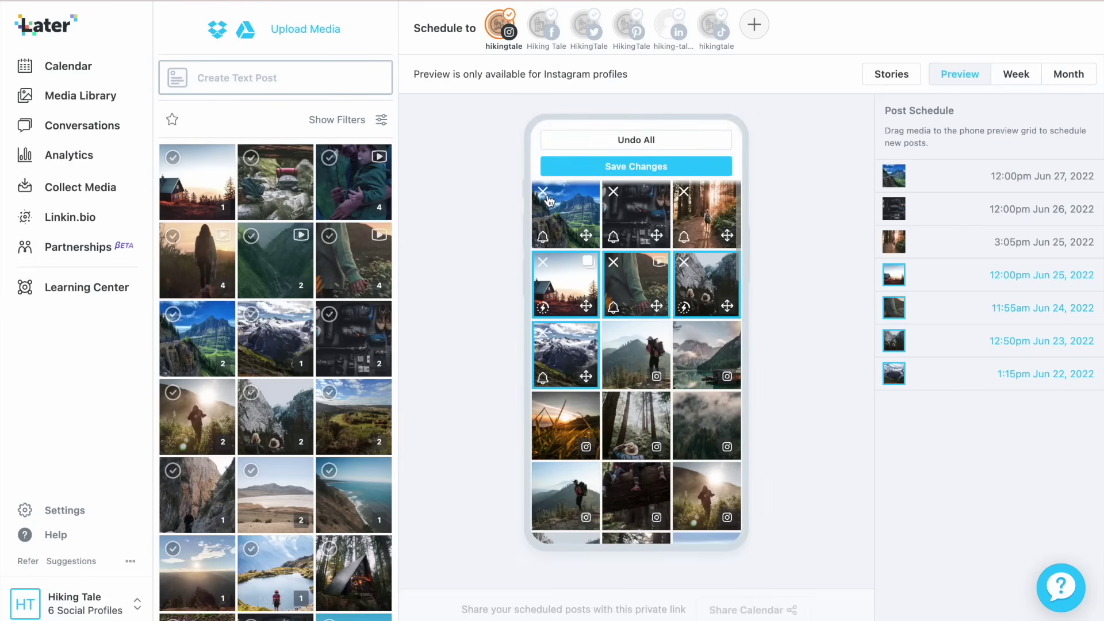
pyautogui.click(542, 192)
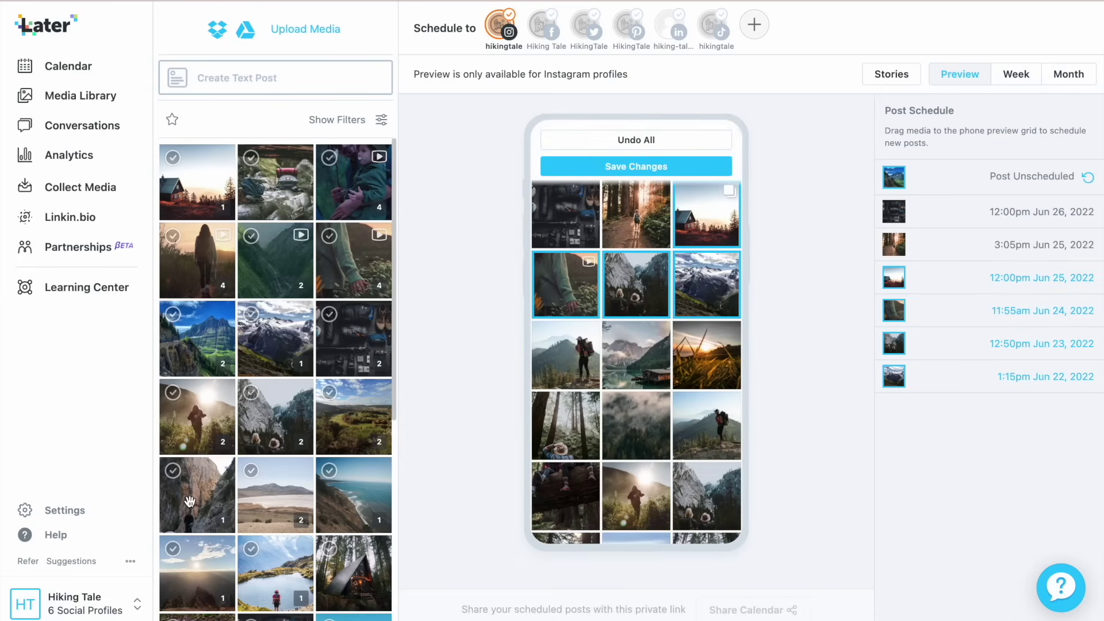
pyautogui.moveTo(190, 502); pyautogui.dragTo(564, 218)
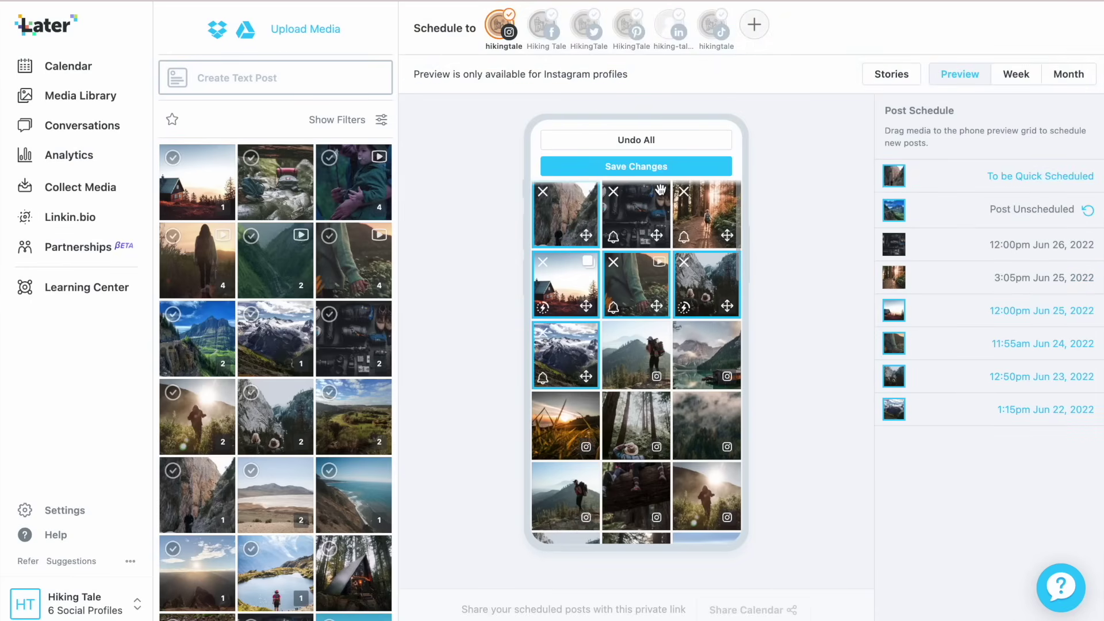
pyautogui.click(656, 168)
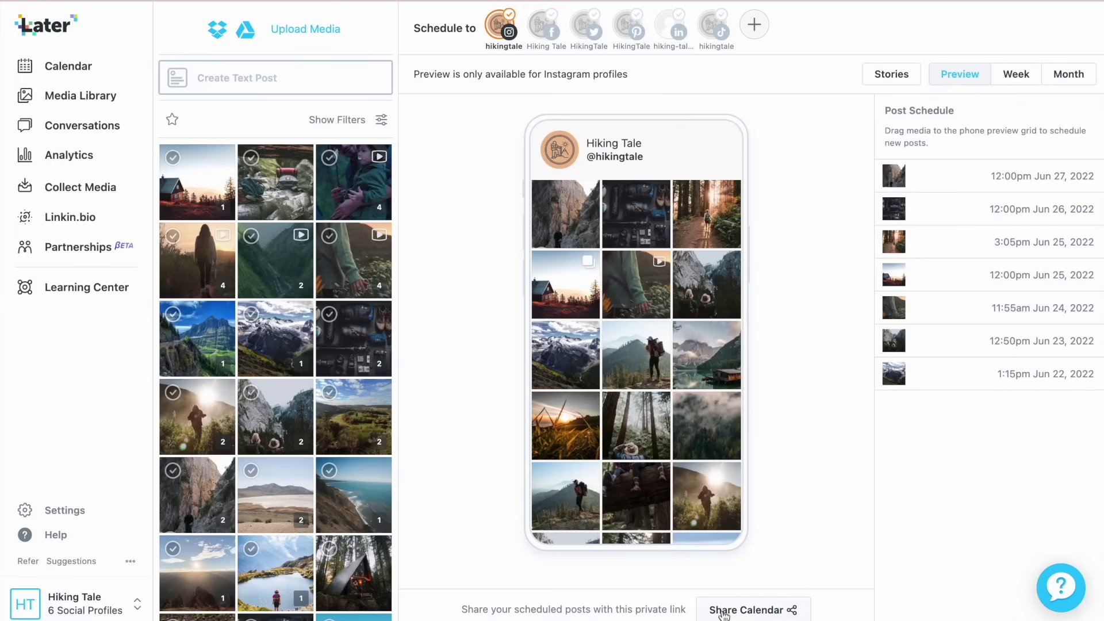
# Step: Copy a private 48-hour calendar share link, then view it as a feed and June 2022 calendar
pyautogui.click(755, 612)
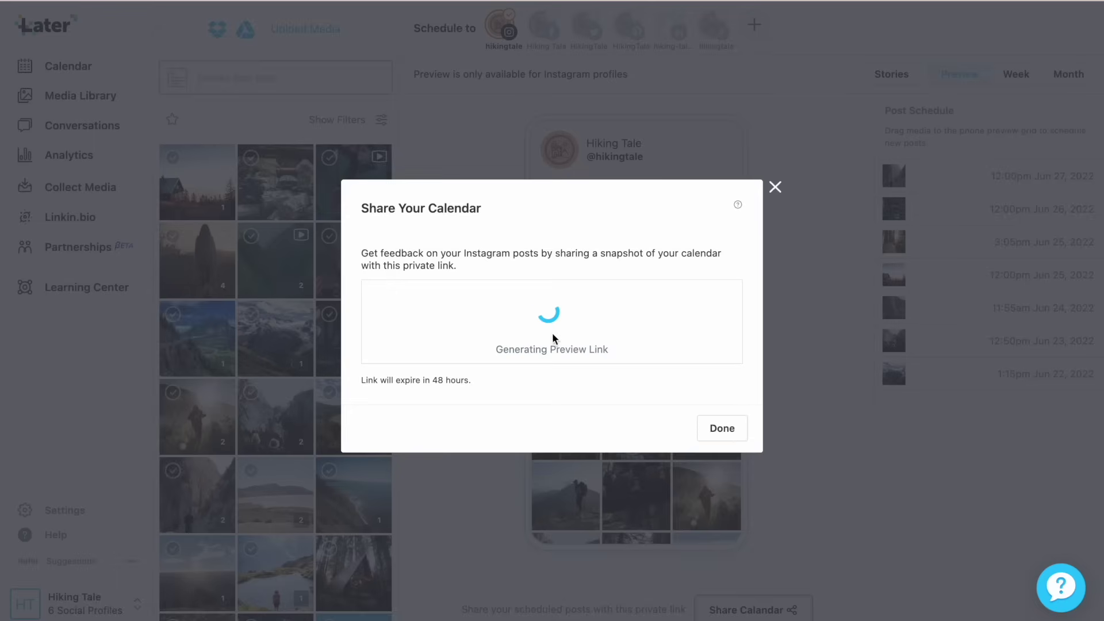
pyautogui.click(535, 345)
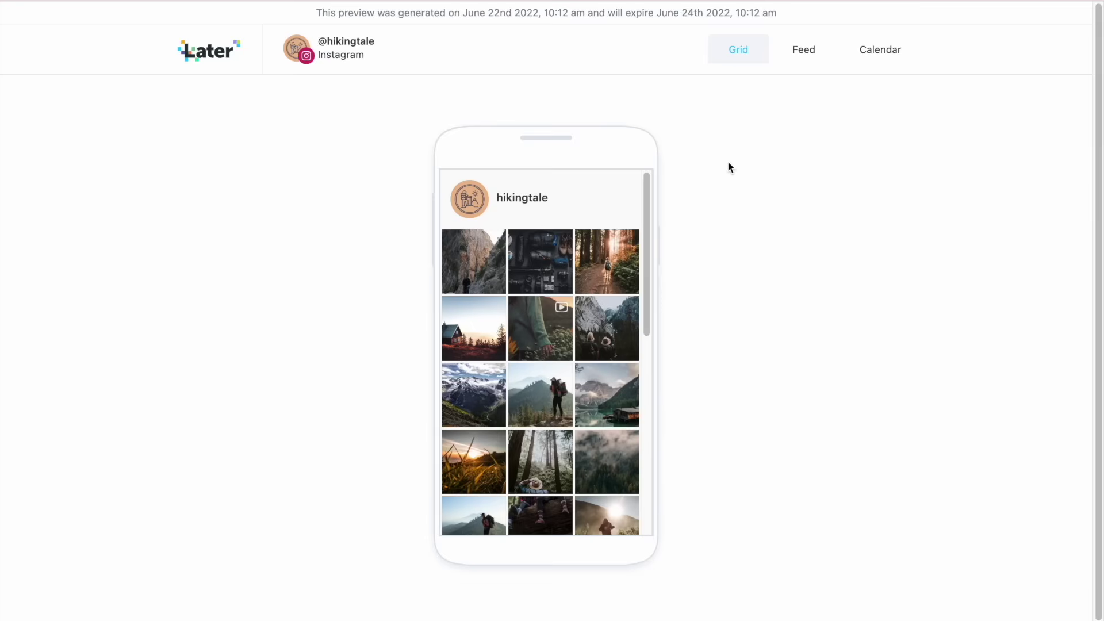
pyautogui.click(793, 55)
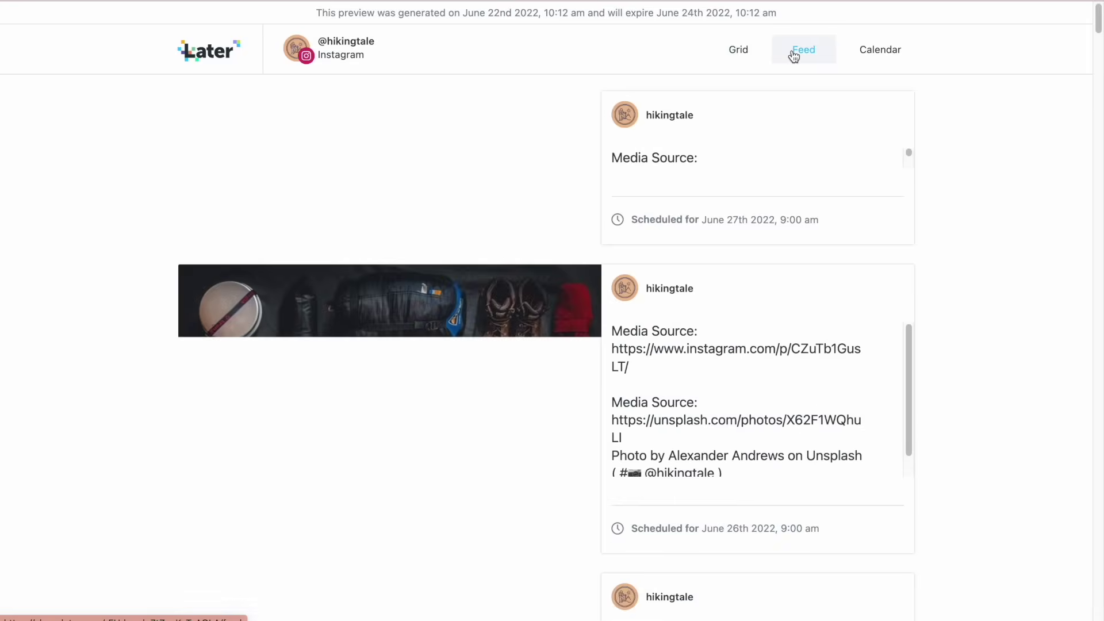
pyautogui.scroll(-5, 828, 166)
pyautogui.click(882, 56)
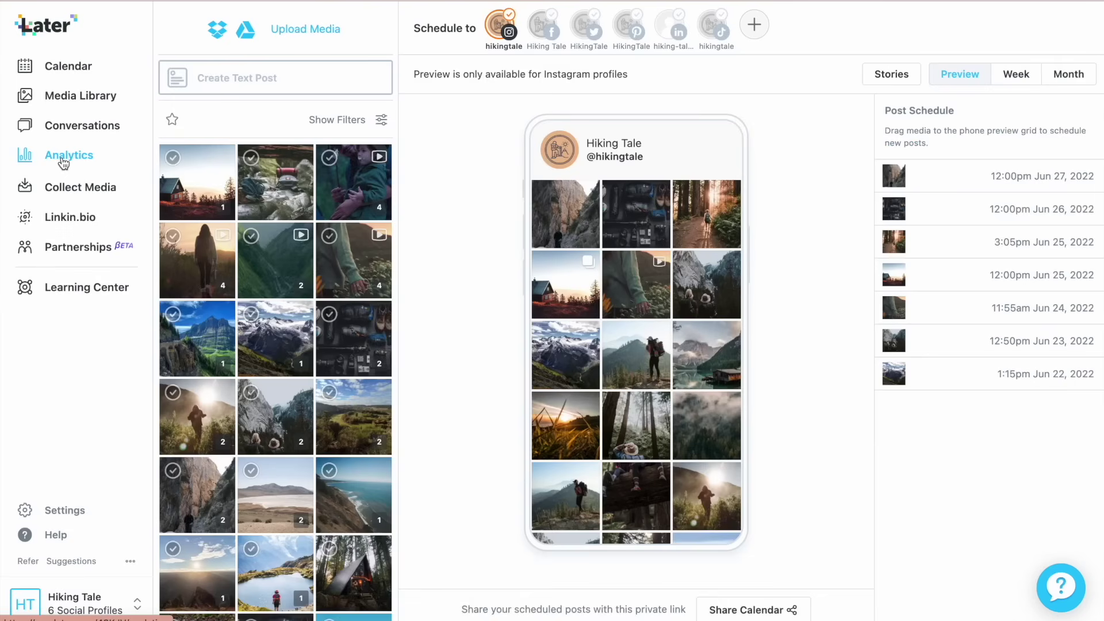
# Step: Browse the account analytics and detailed post performance
pyautogui.click(64, 155)
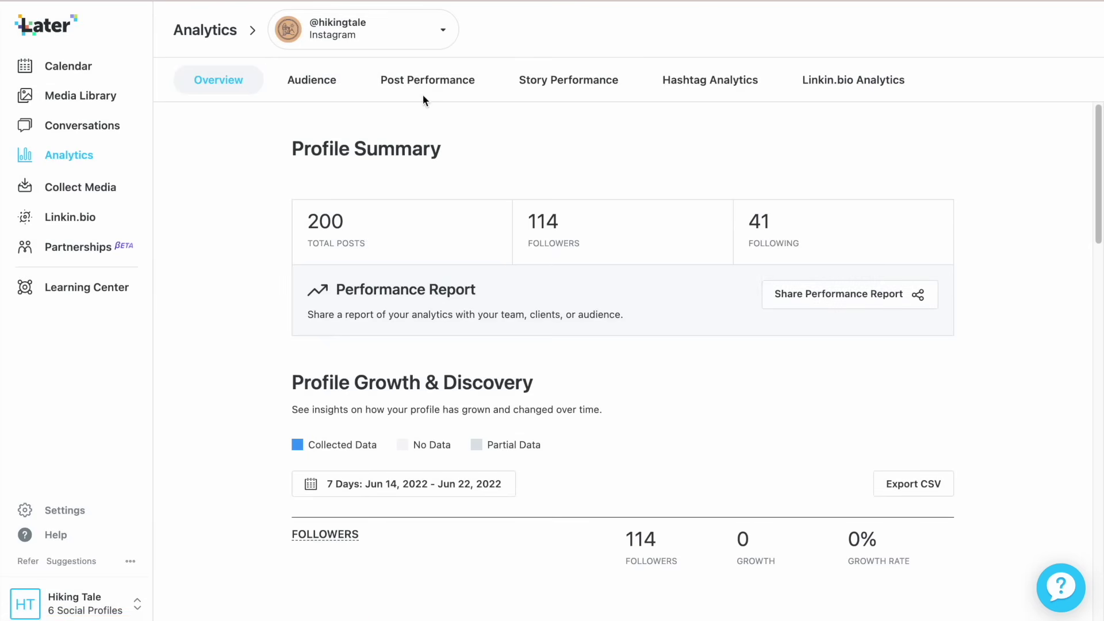
pyautogui.click(402, 92)
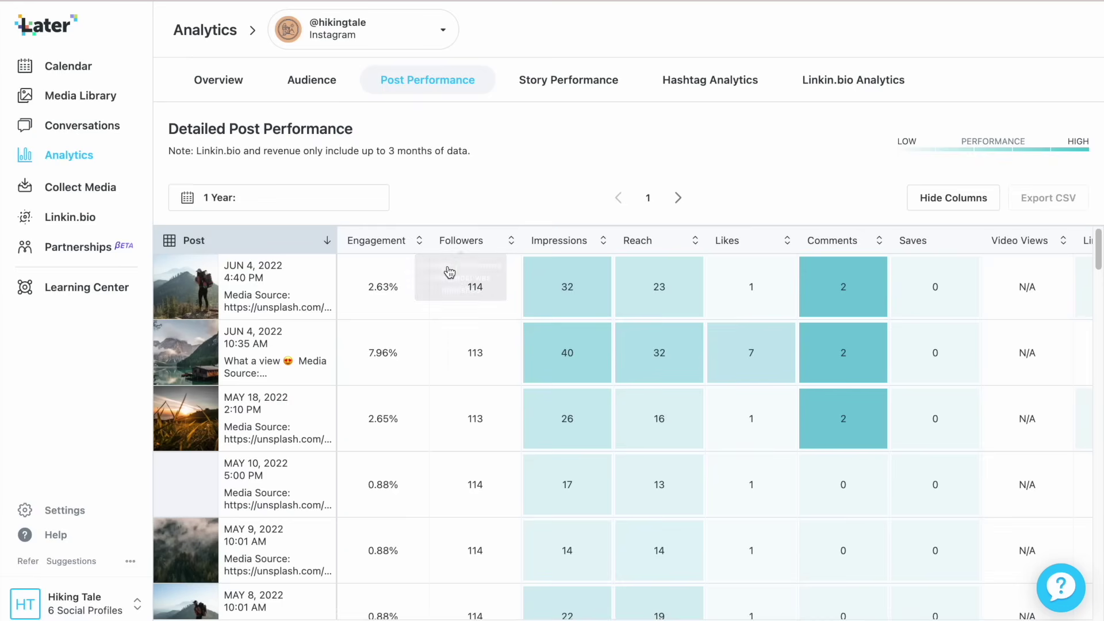
pyautogui.scroll(-2, 690, 505)
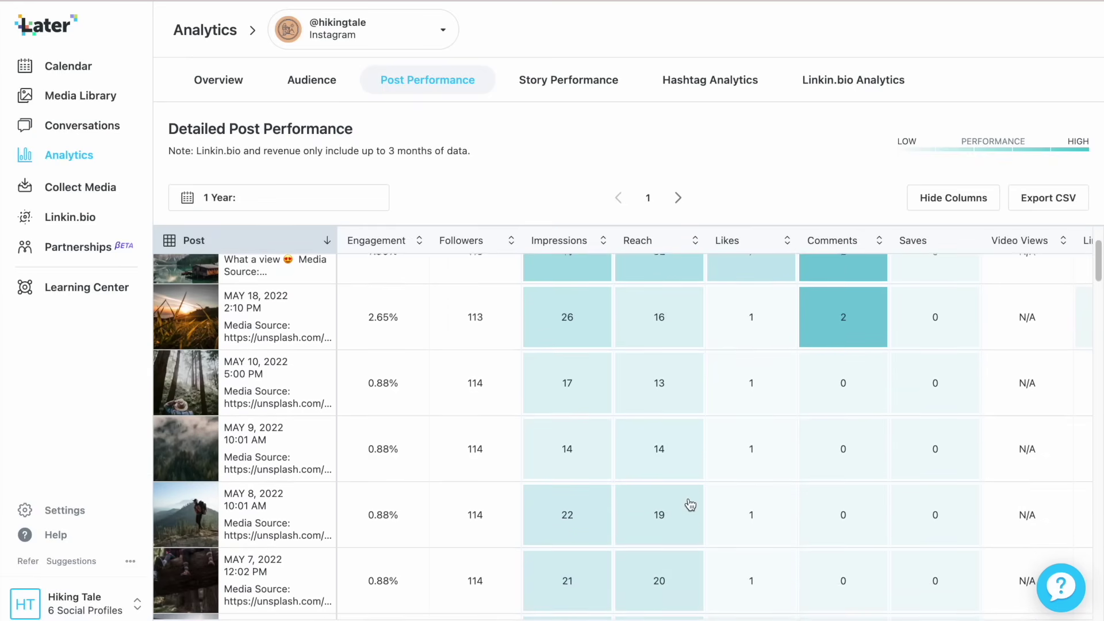
pyautogui.scroll(-1, 690, 505)
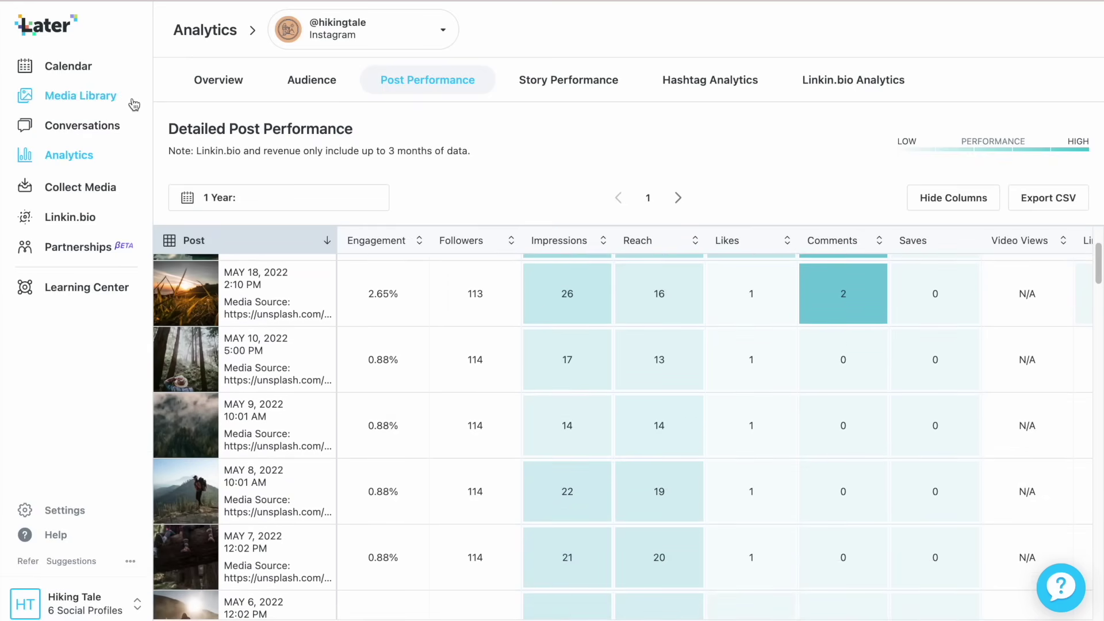
# Step: Reply 'okay!' to the 'Check your inbox immediately' comment on the Jun 04 mountain-lake post
pyautogui.click(109, 128)
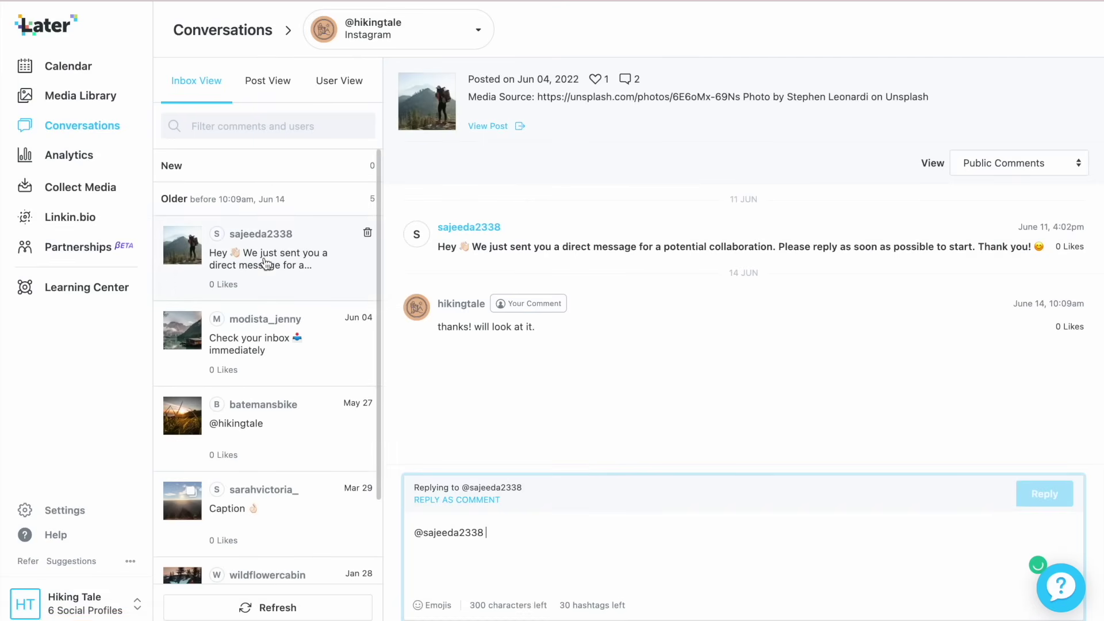
pyautogui.click(277, 337)
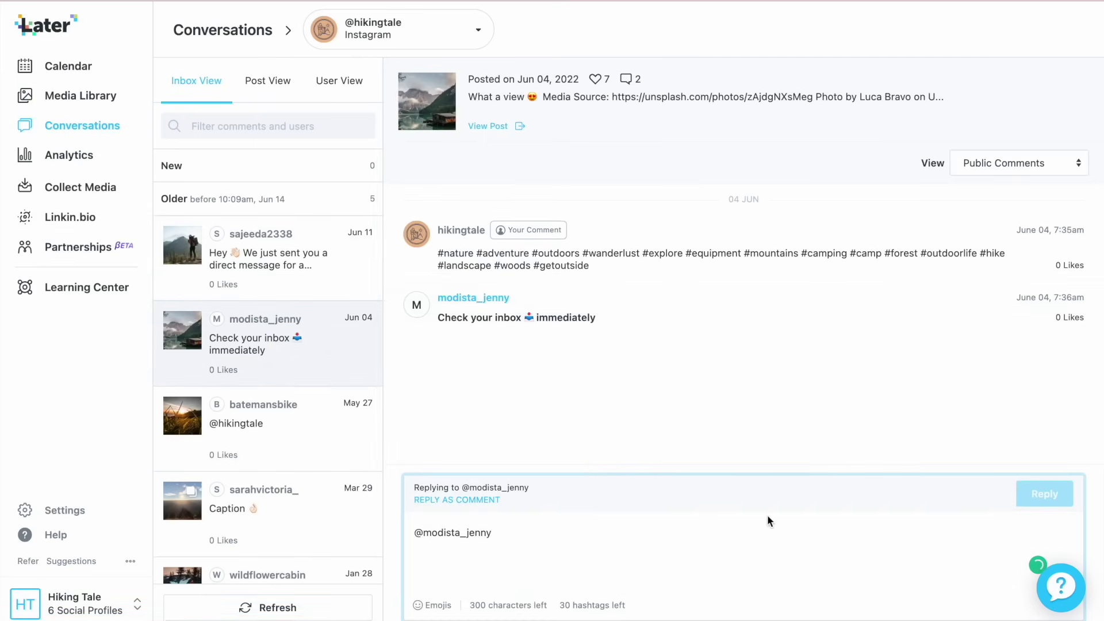
pyautogui.write('okay!')
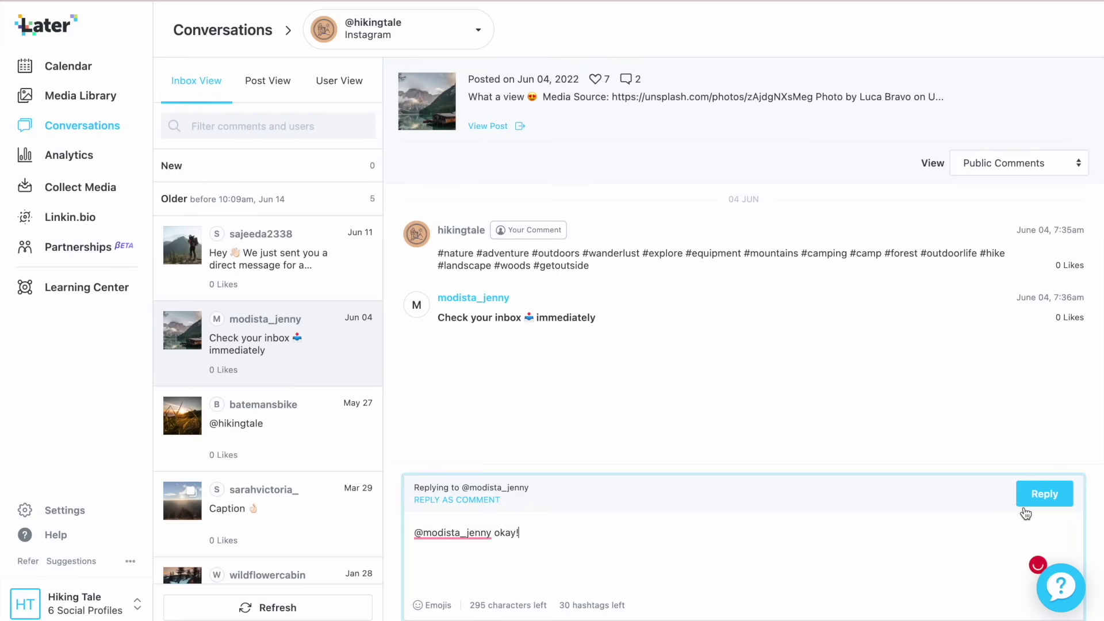
pyautogui.click(1038, 499)
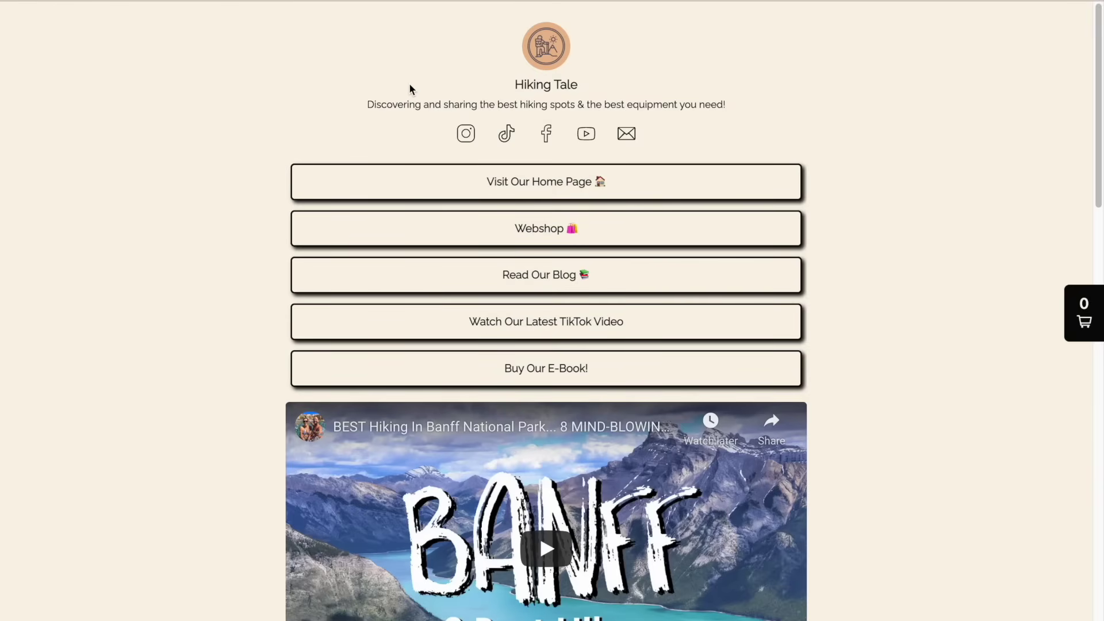
pyautogui.scroll(-3, 502, 209)
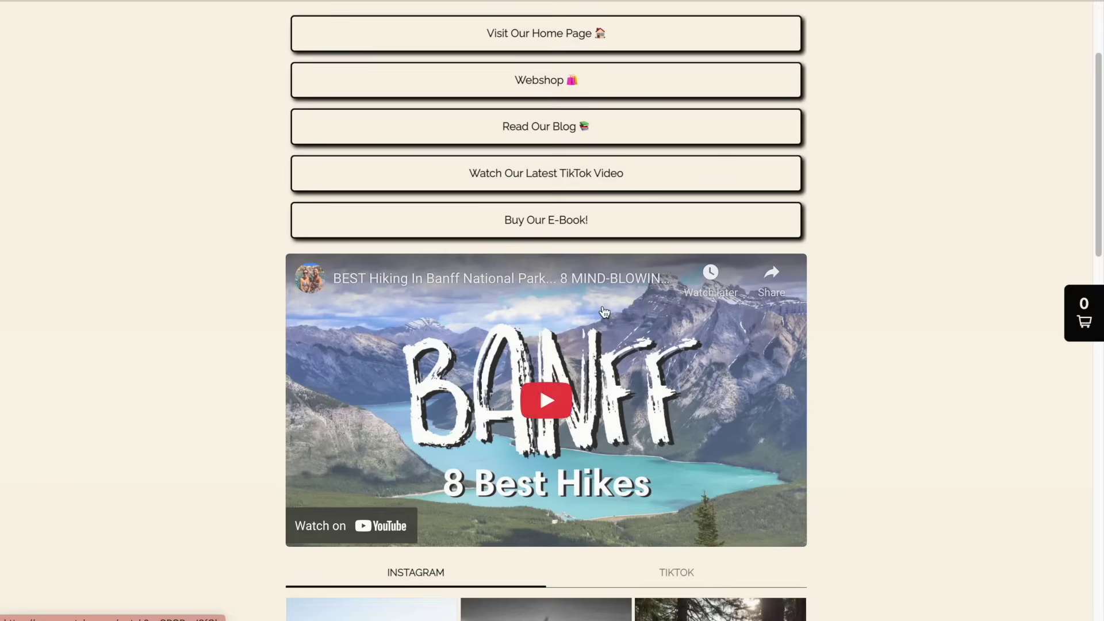
pyautogui.scroll(-8, 604, 313)
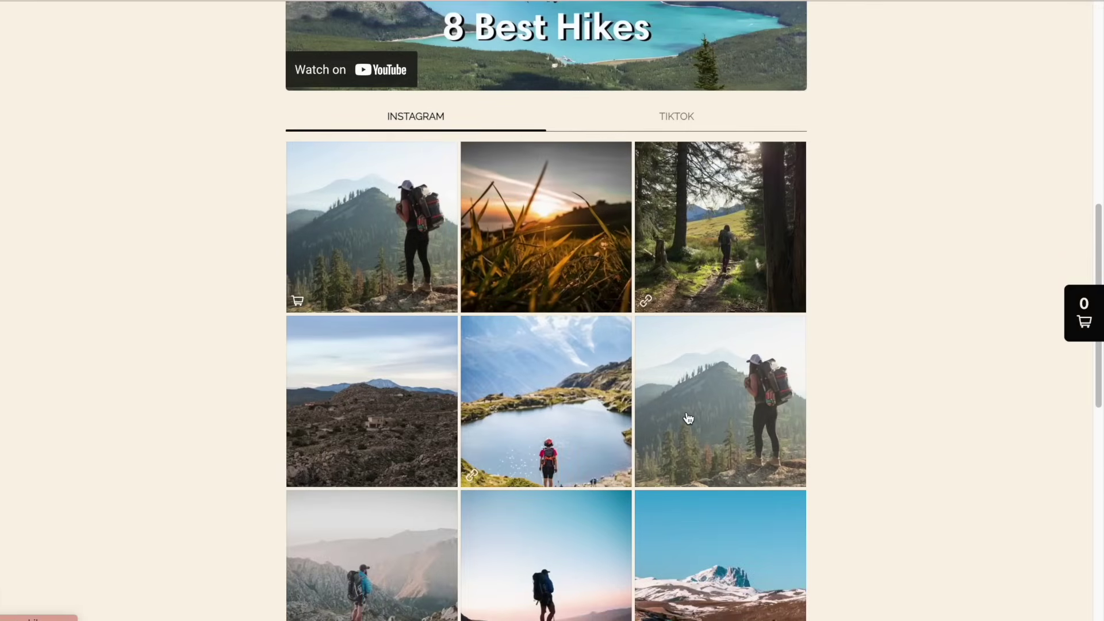
pyautogui.click(664, 124)
pyautogui.scroll(-7, 748, 299)
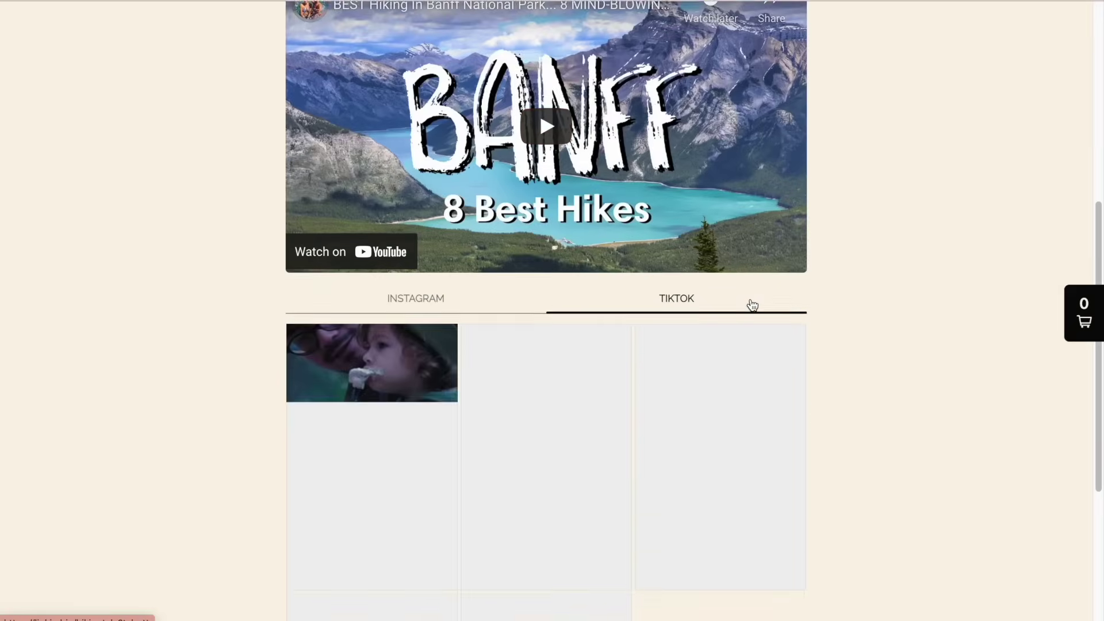
pyautogui.scroll(-2, 752, 305)
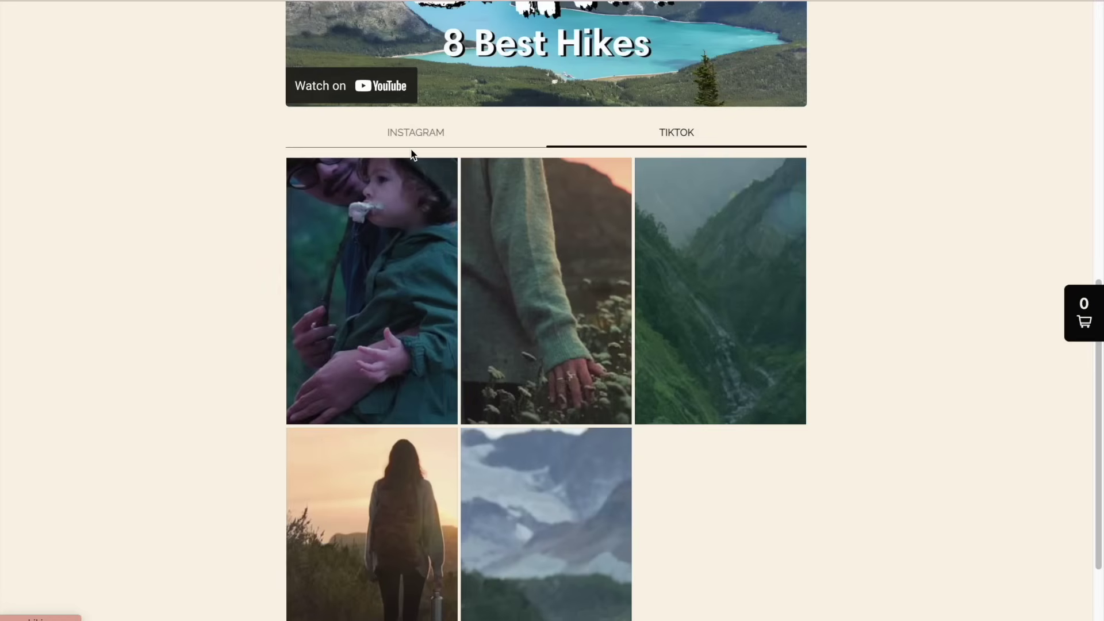
pyautogui.click(414, 131)
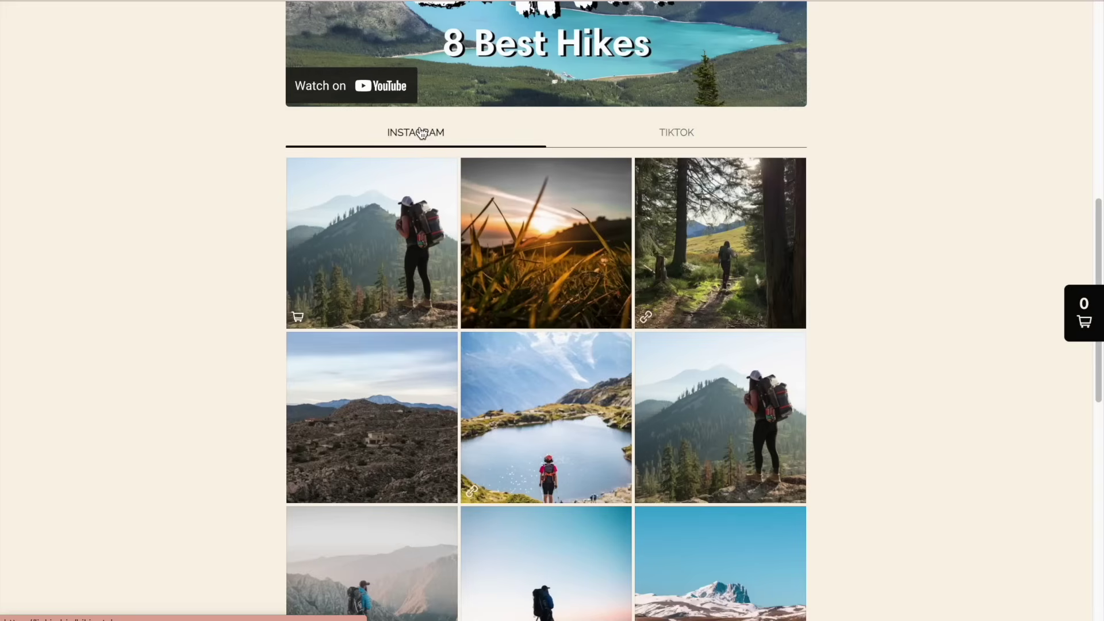
pyautogui.click(765, 284)
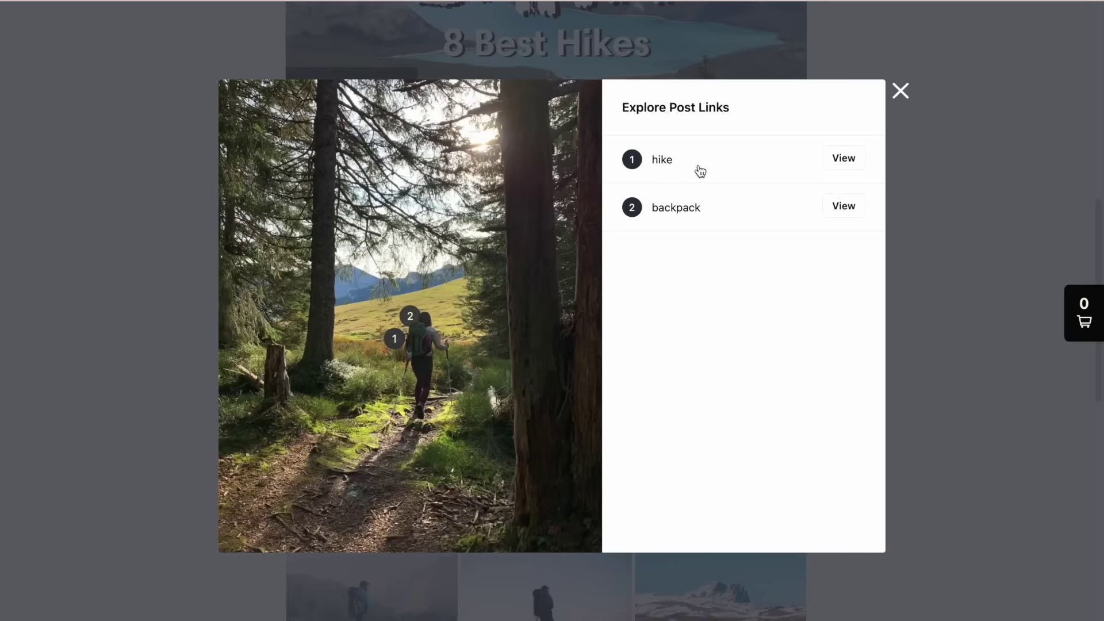
pyautogui.click(898, 95)
pyautogui.scroll(10, 887, 236)
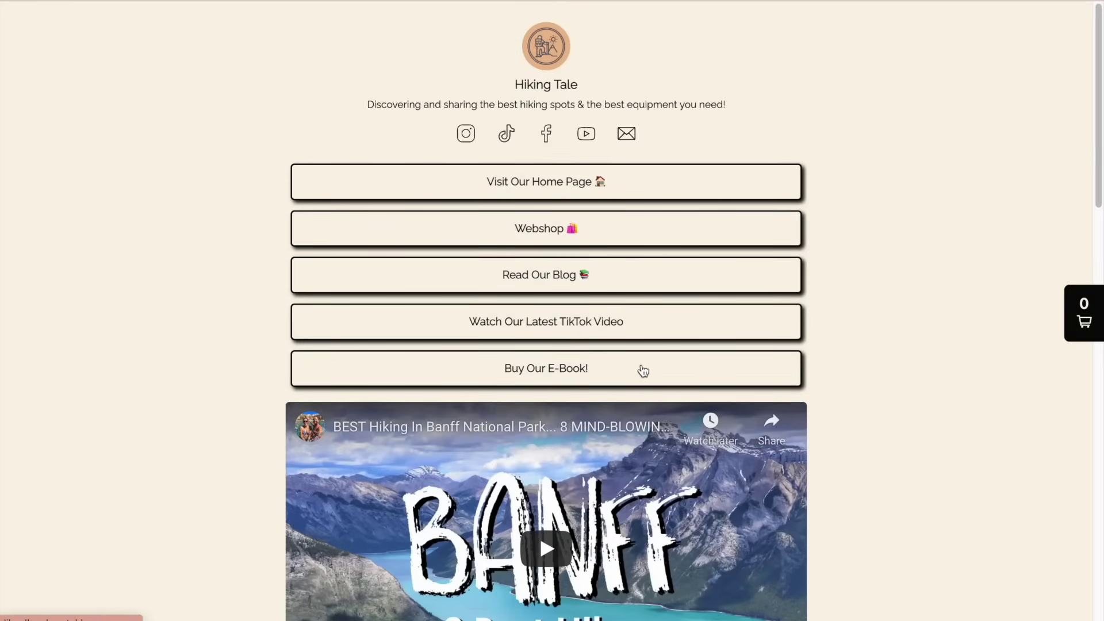
pyautogui.scroll(-4, 643, 371)
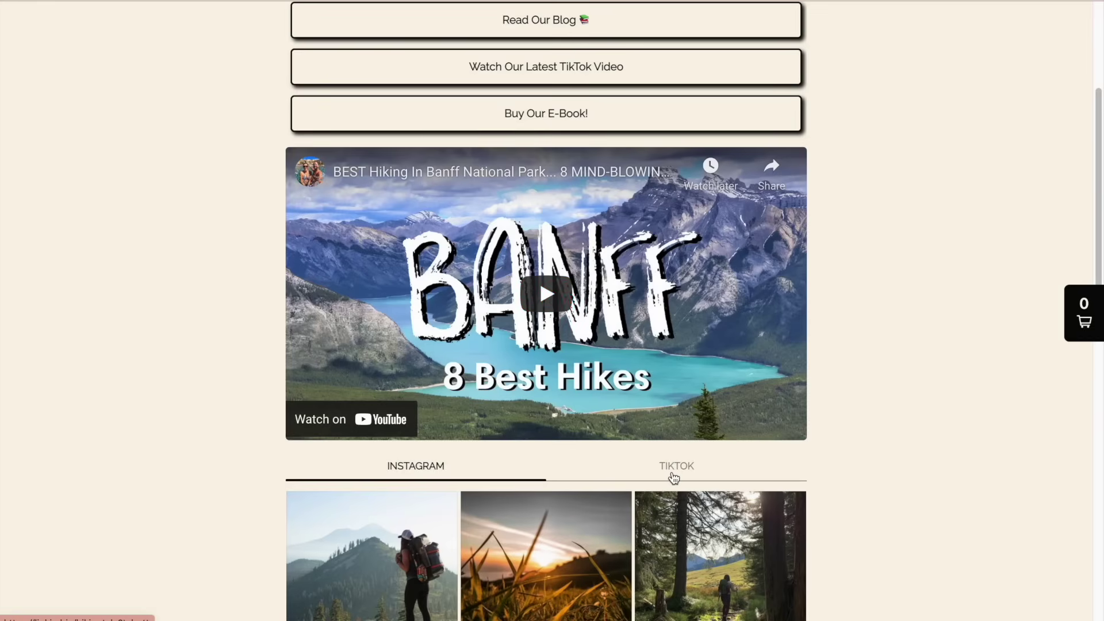
pyautogui.scroll(3, 683, 136)
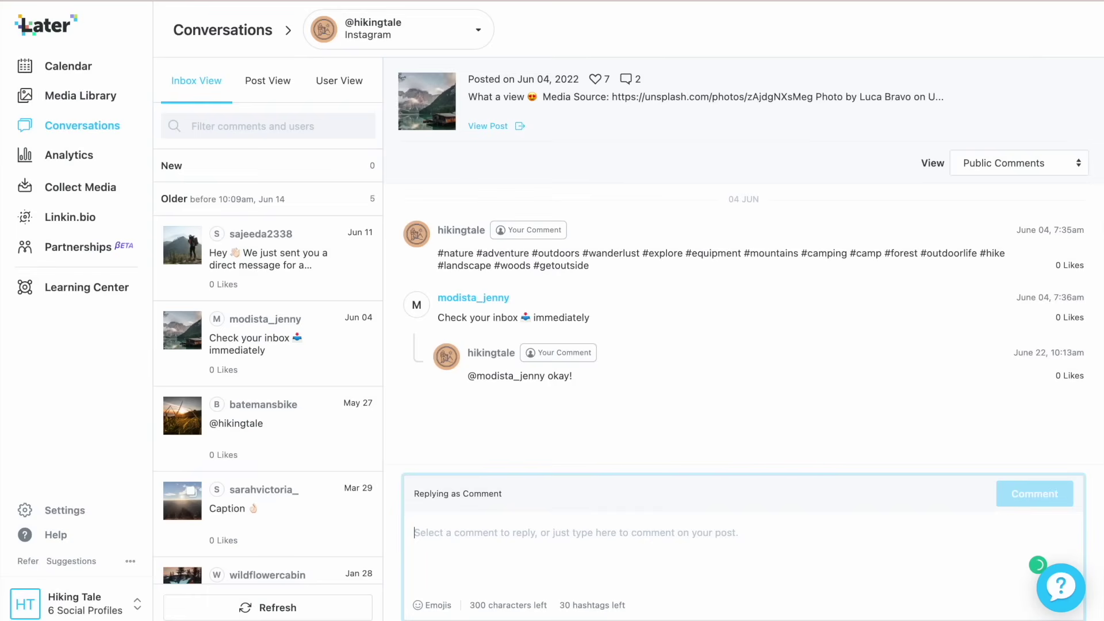
pyautogui.click(74, 216)
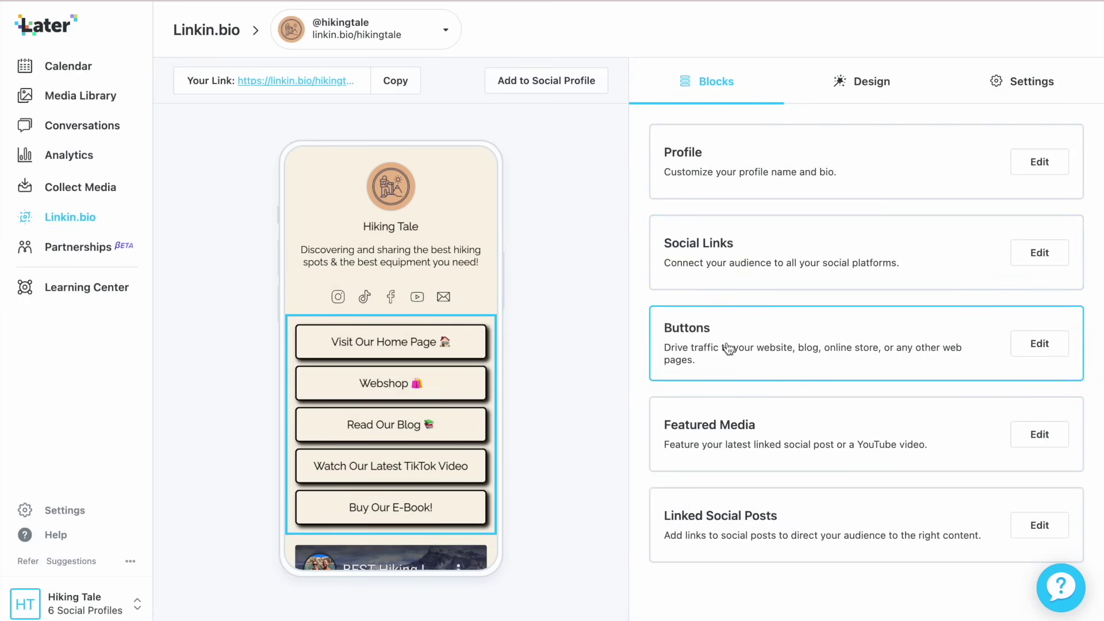
pyautogui.scroll(-1, 473, 402)
pyautogui.scroll(-3, 474, 403)
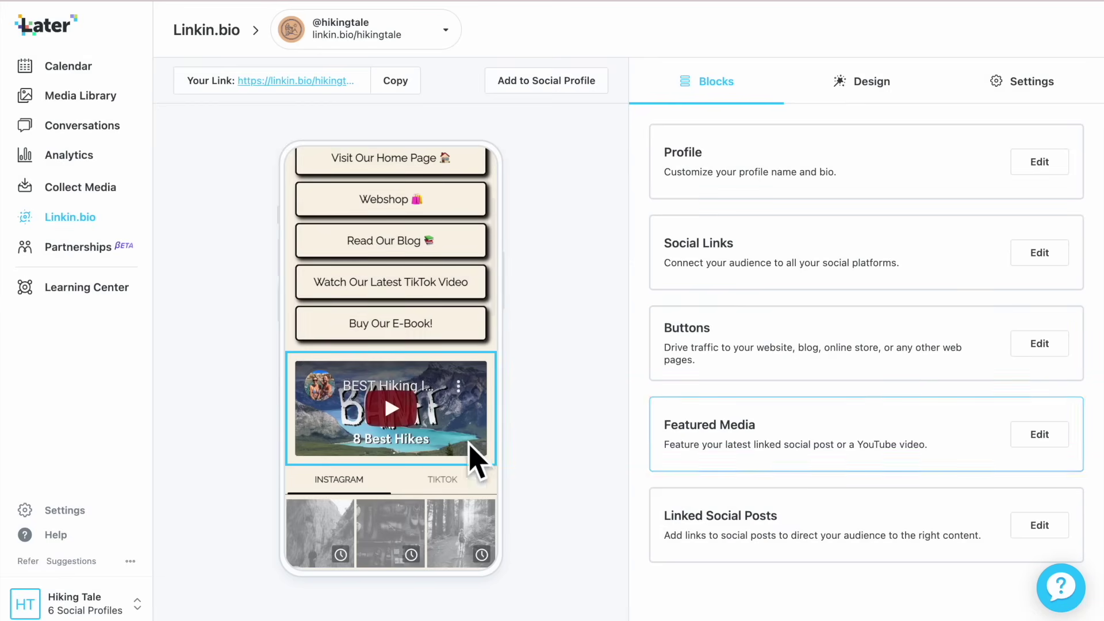
pyautogui.scroll(-8, 460, 454)
pyautogui.scroll(1, 428, 447)
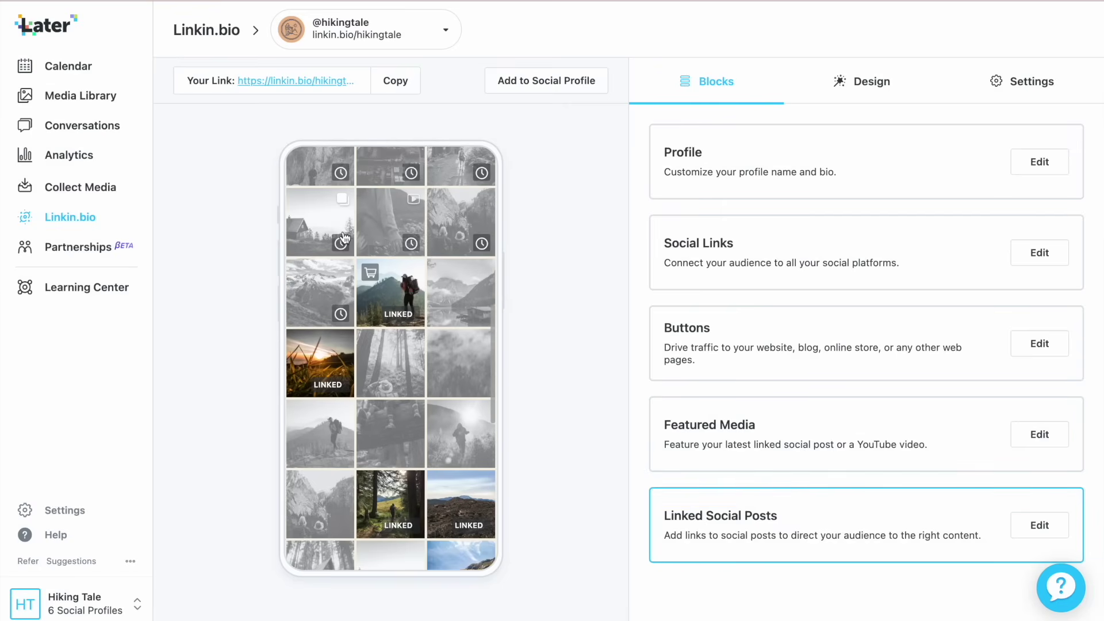
pyautogui.click(342, 291)
pyautogui.click(949, 225)
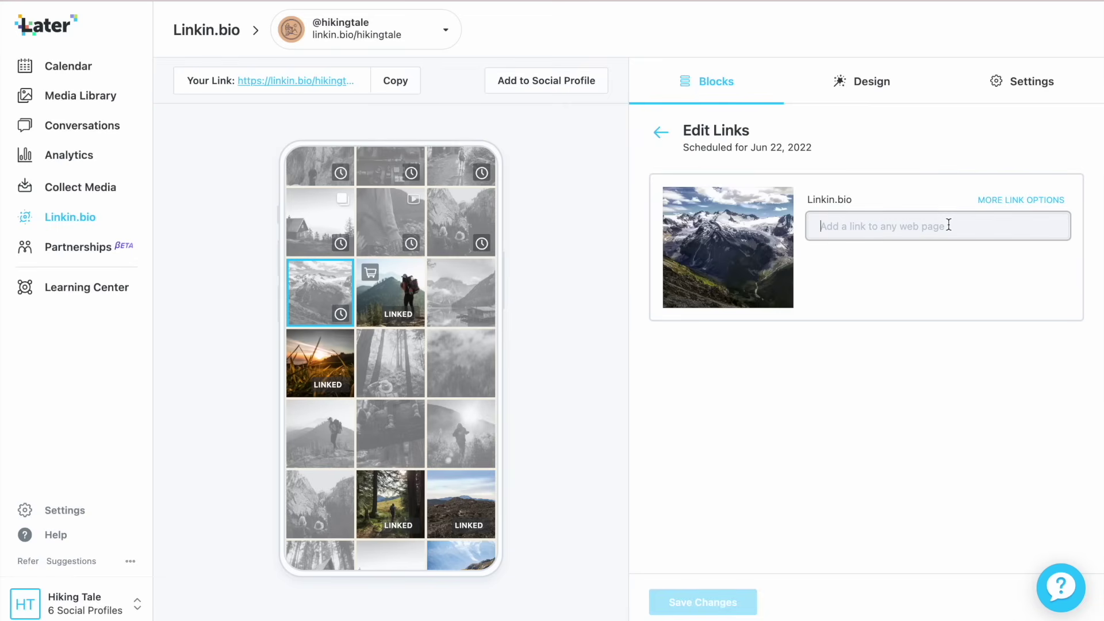
pyautogui.write('www.')
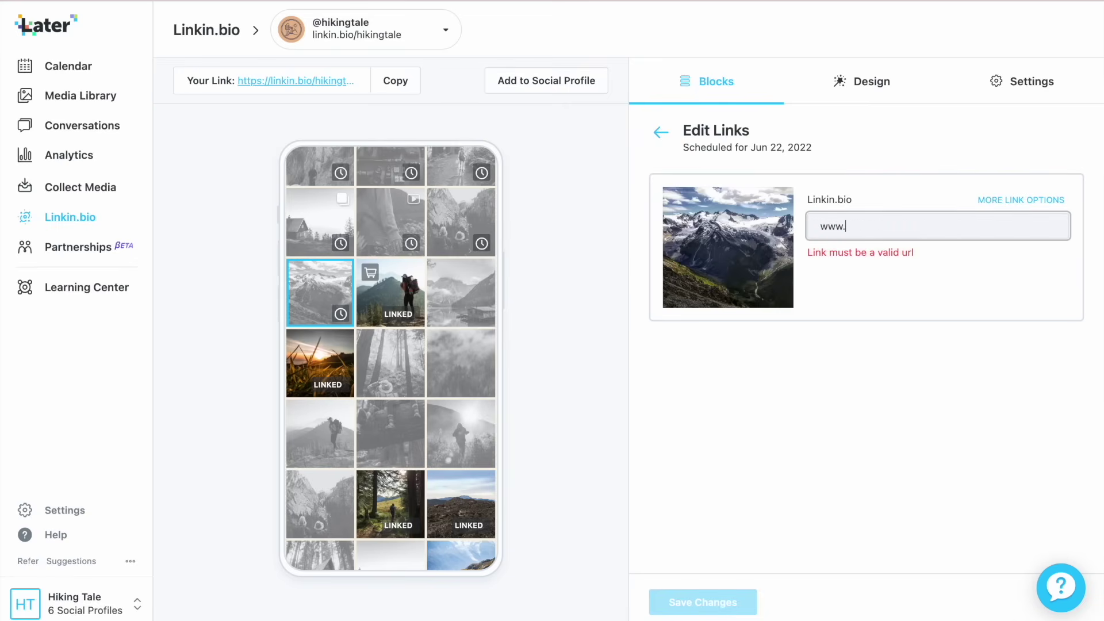
pyautogui.write('hiking.com')
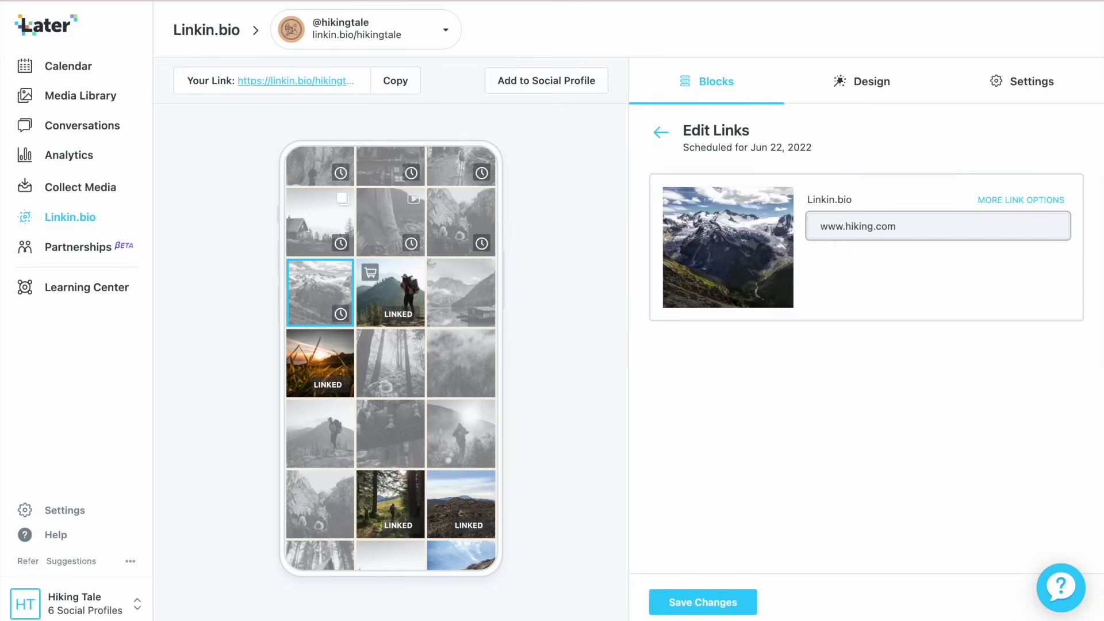
pyautogui.click(995, 201)
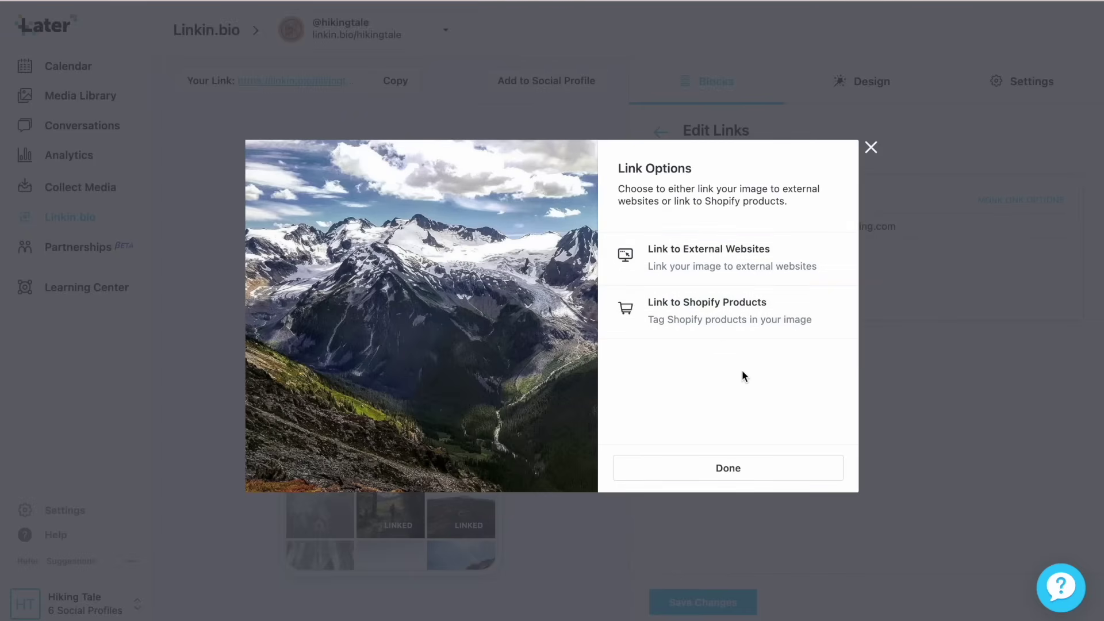
pyautogui.click(745, 469)
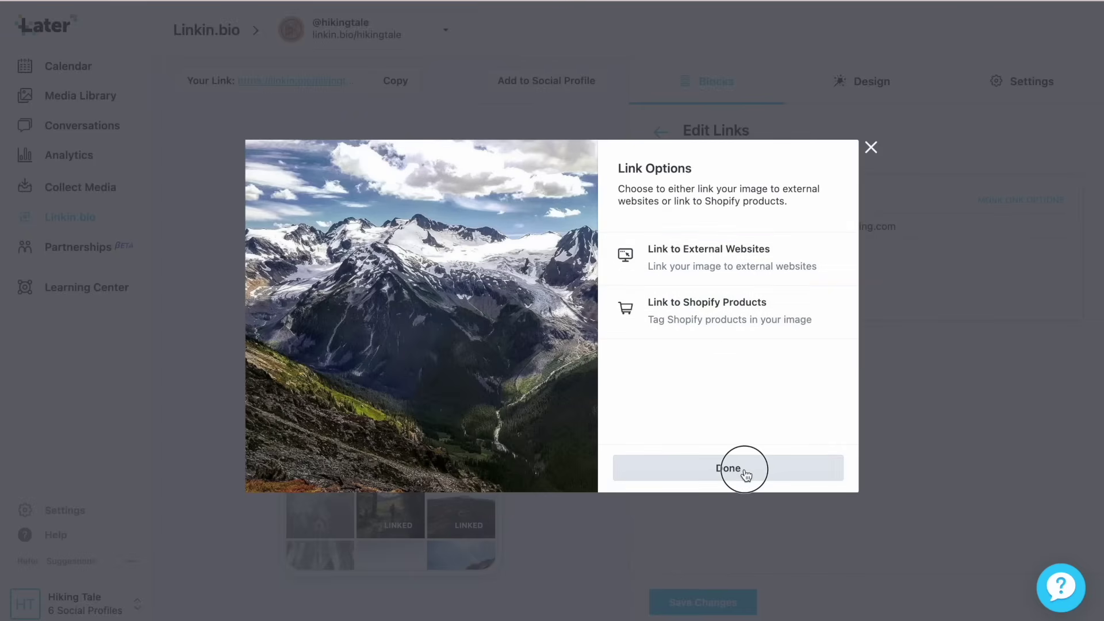
# Step: Save the post's new link, then style the Linkin.bio page with Sandcastle colours and Roboto font
pyautogui.click(702, 602)
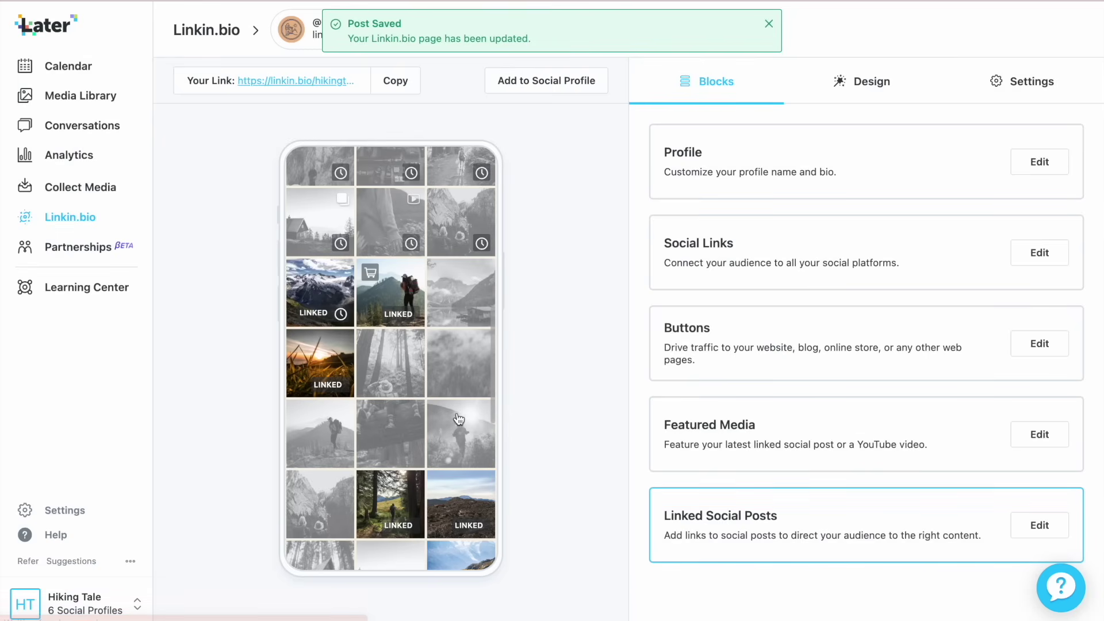
pyautogui.click(868, 84)
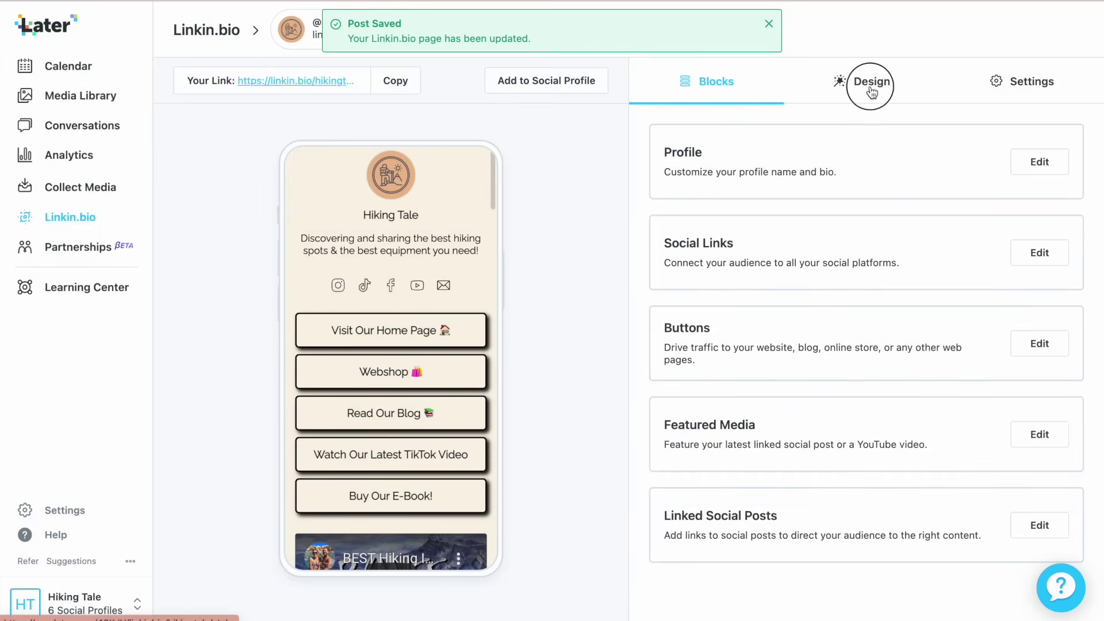
pyautogui.scroll(-3, 912, 299)
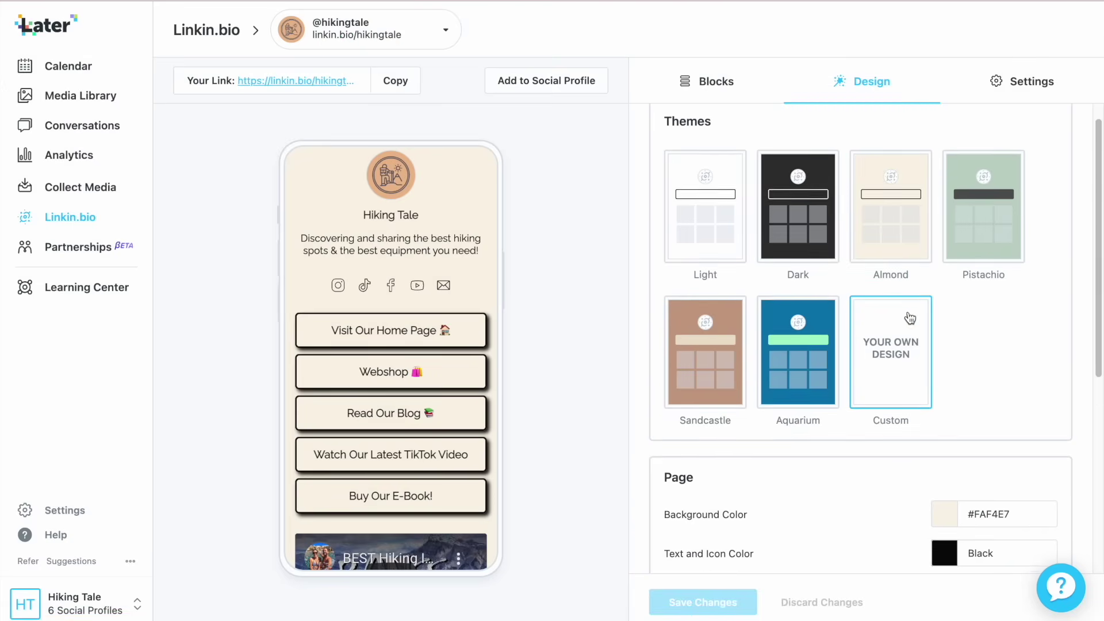
pyautogui.click(705, 357)
pyautogui.scroll(-2, 981, 419)
pyautogui.click(977, 366)
pyautogui.click(951, 439)
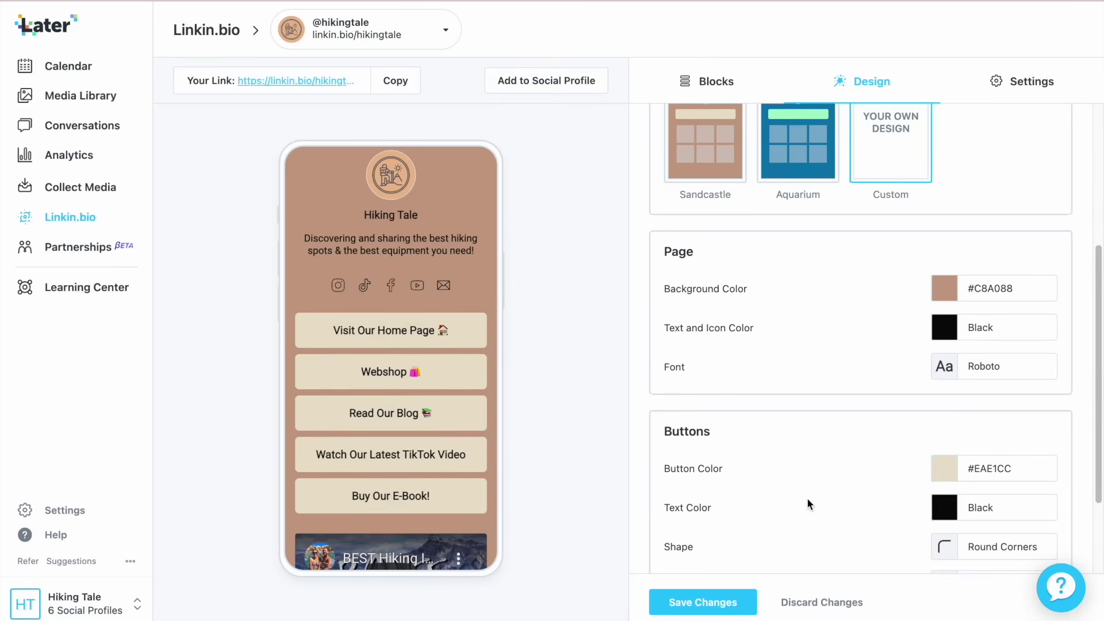
# Step: Save the page design, copy the Linkin.bio address, and return to the calendar
pyautogui.click(701, 602)
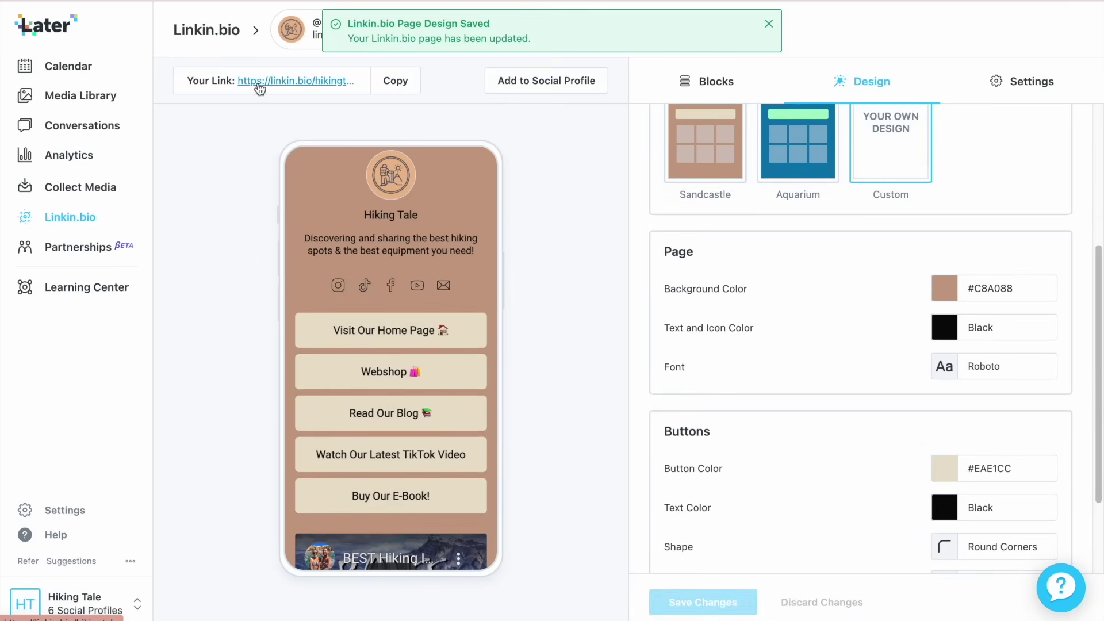
pyautogui.click(395, 81)
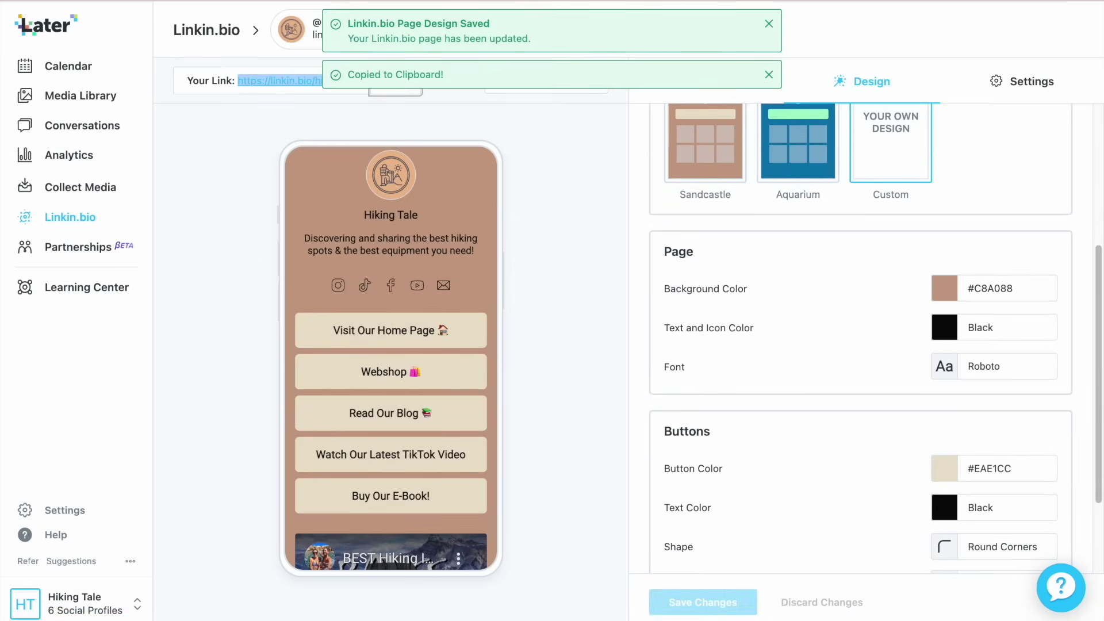
pyautogui.click(38, 68)
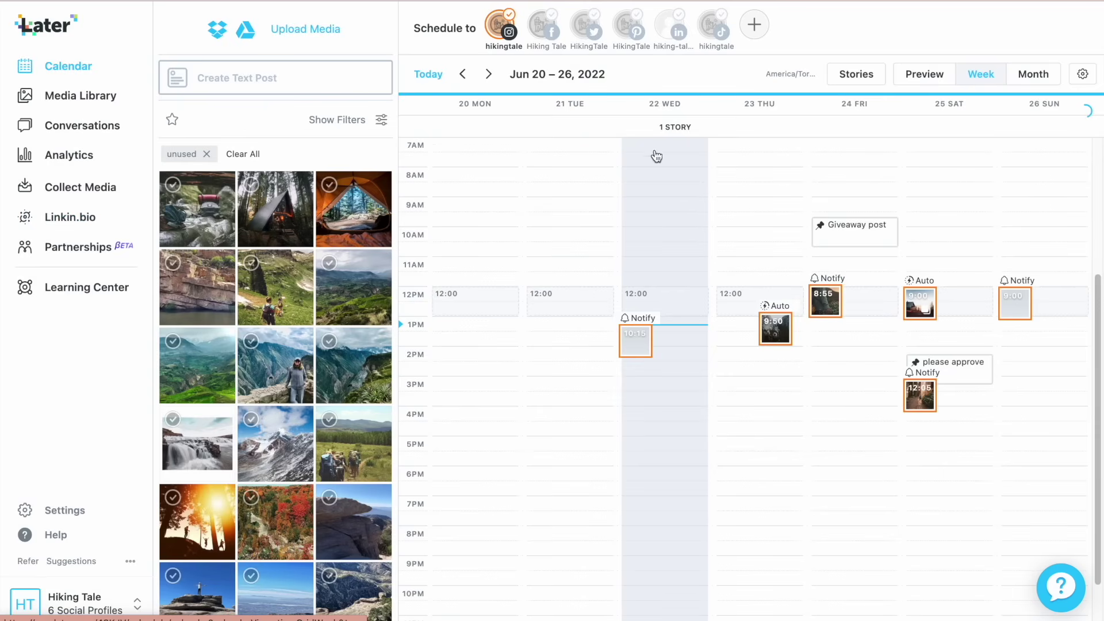